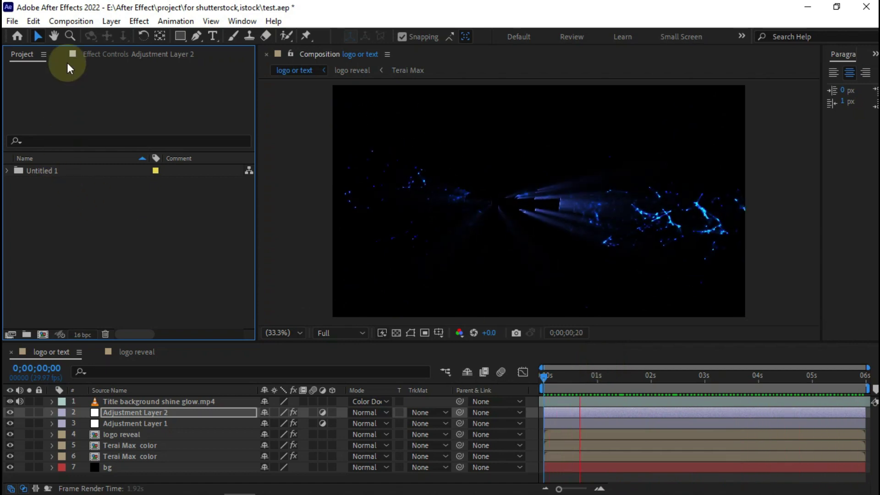
Create a new composition named "logo or text" with the HDTV 1080 29.97 preset and a six-second duration
left_click(70, 22)
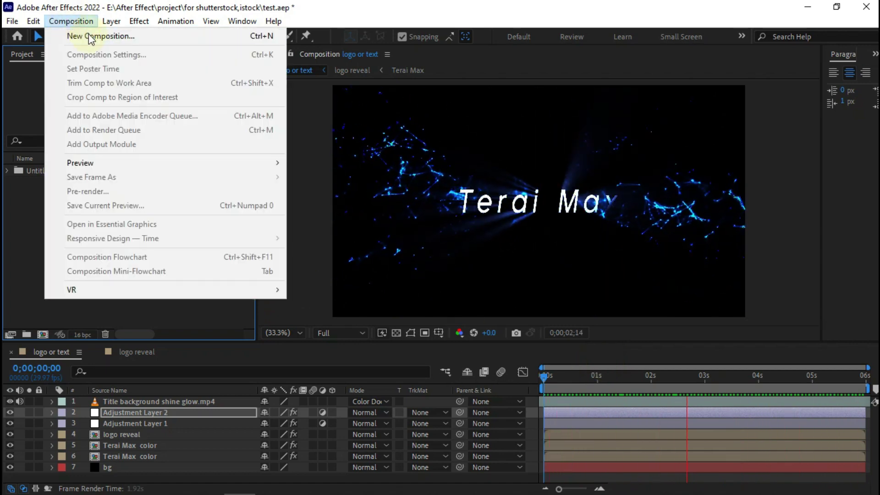
left_click(80, 33)
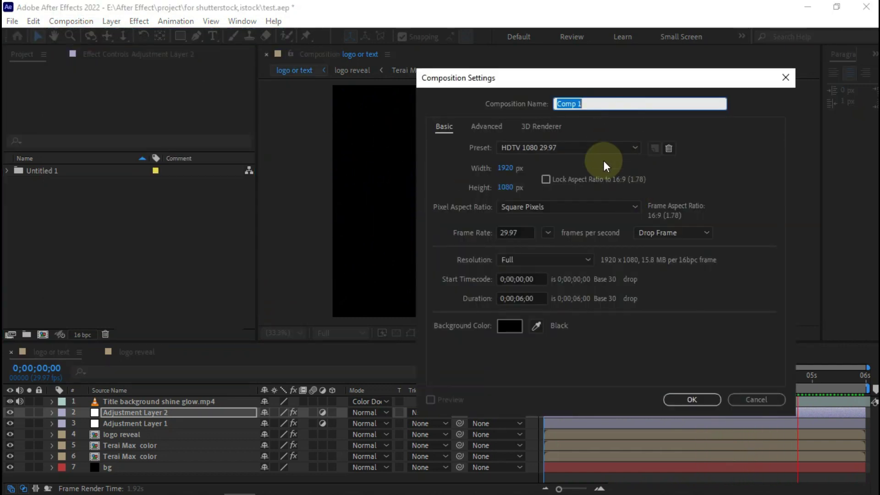
type("logo")
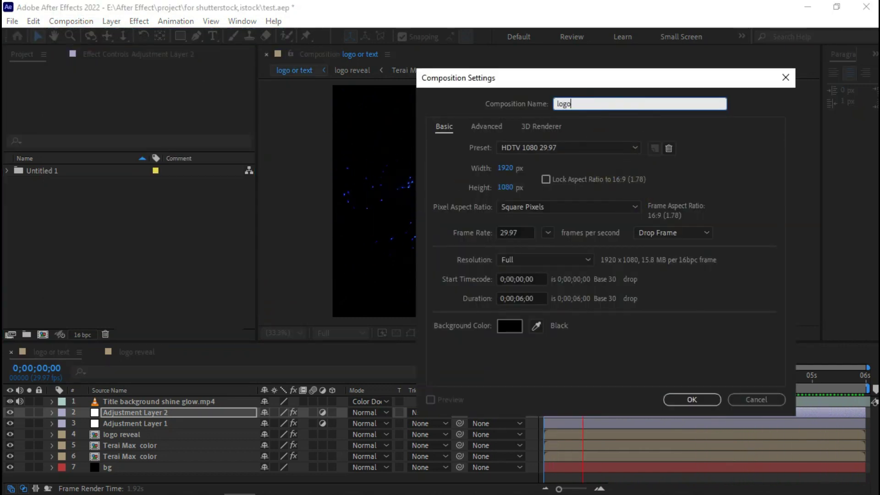
type(" or ")
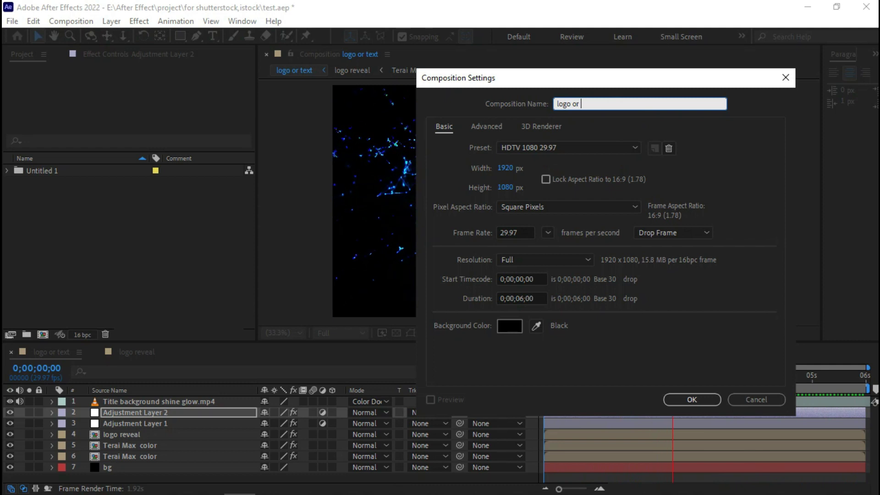
type("text")
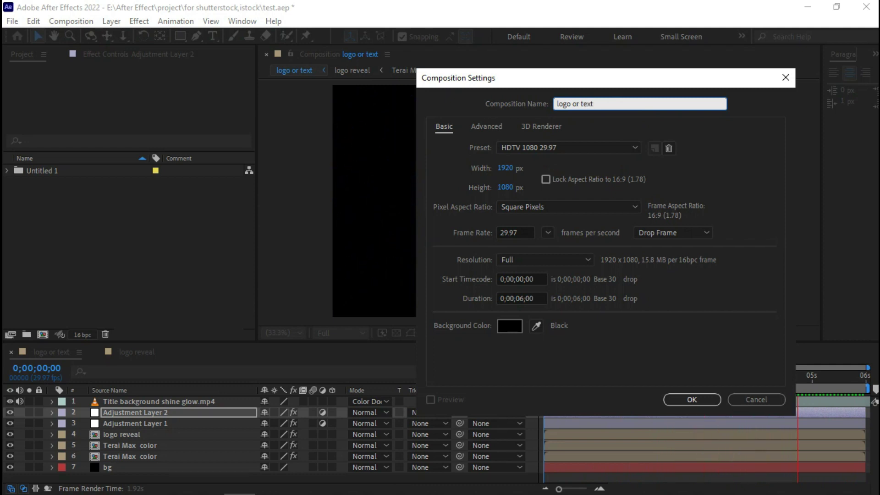
left_click(683, 400)
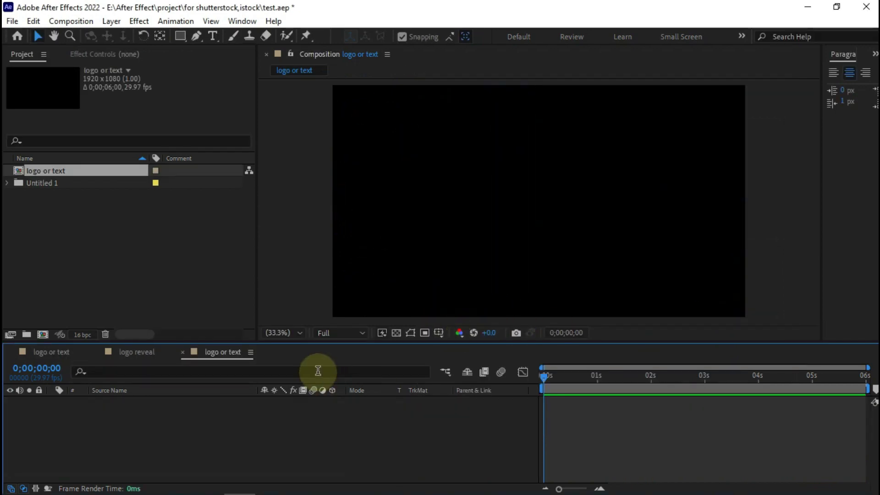
Import the logo image aa.png from Downloads and add it as a layer in the new composition
double_click(244, 252)
scroll(244, 251, "down", 5)
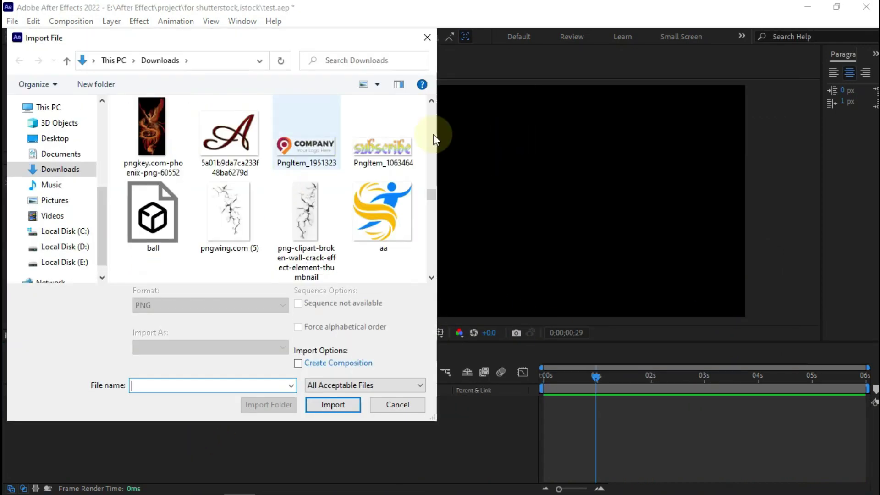
left_click(391, 212)
left_click(331, 403)
left_click_drag(48, 175, 378, 422)
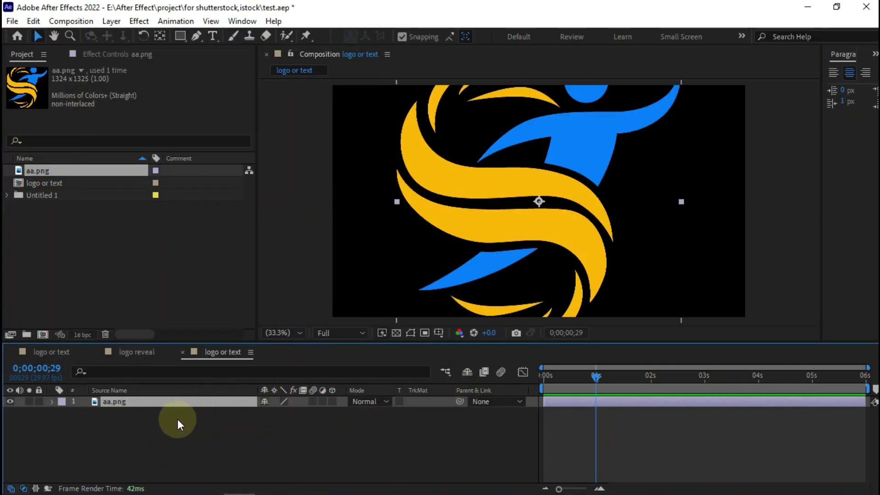
Scale the aa.png layer to 50% and collapse its properties
key("s")
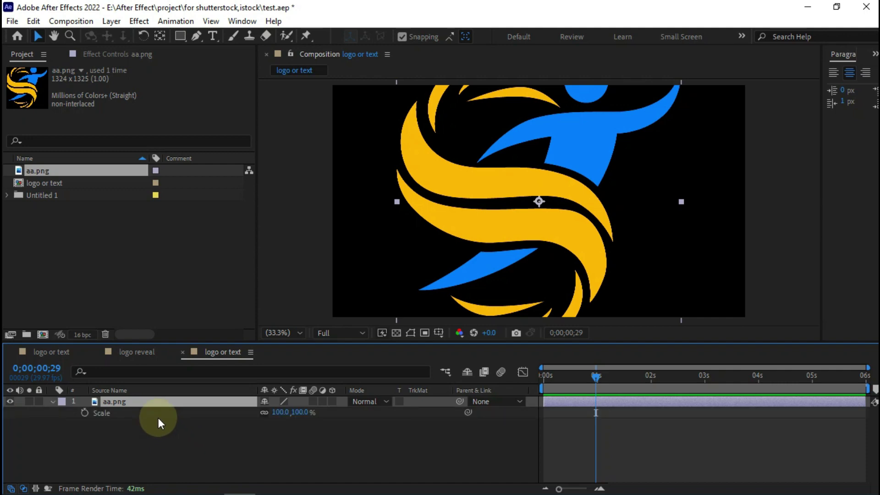
left_click(281, 414)
type("50")
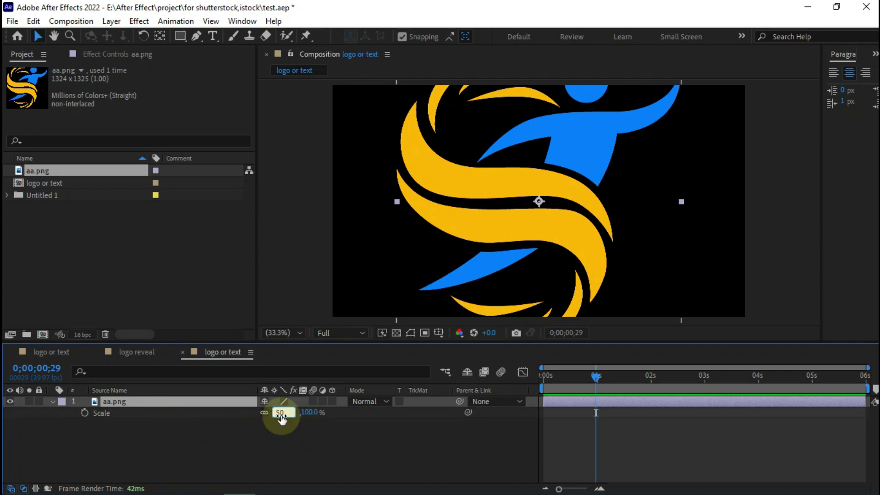
key("Return")
left_click(268, 447)
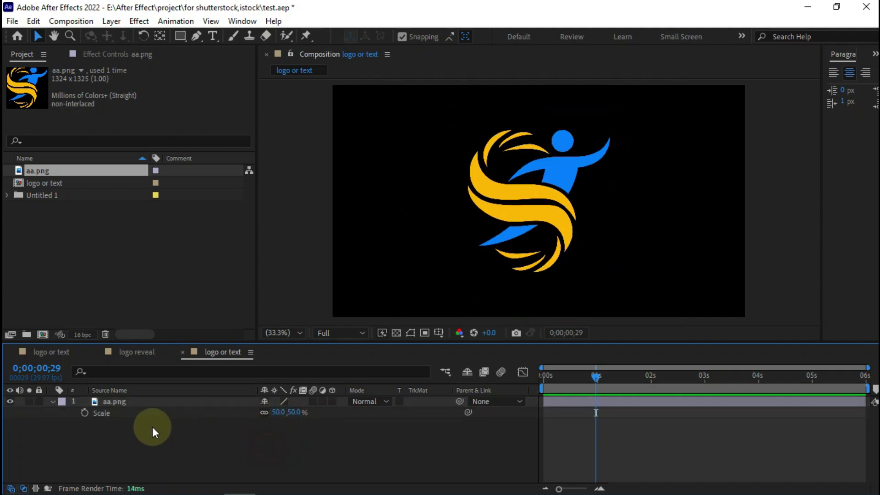
left_click(53, 403)
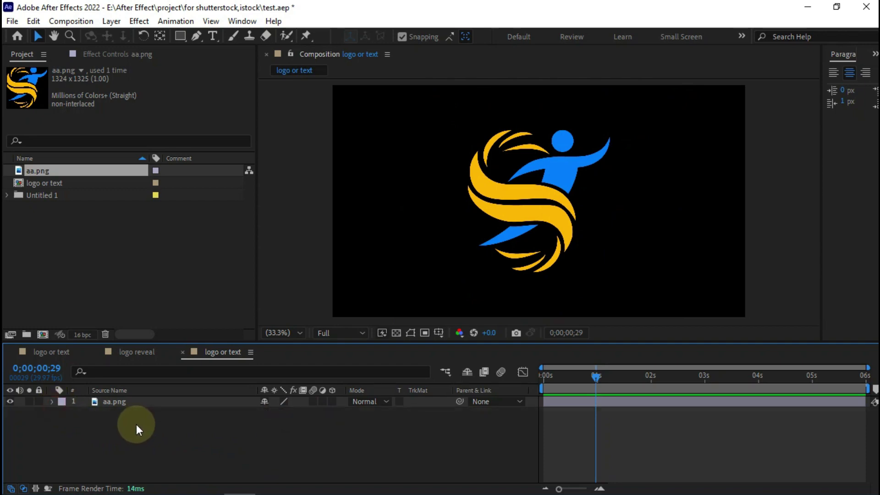
Check the logo's background by switching the transparency grid on and off
left_click(396, 333)
left_click(395, 335)
left_click(395, 335)
left_click(396, 335)
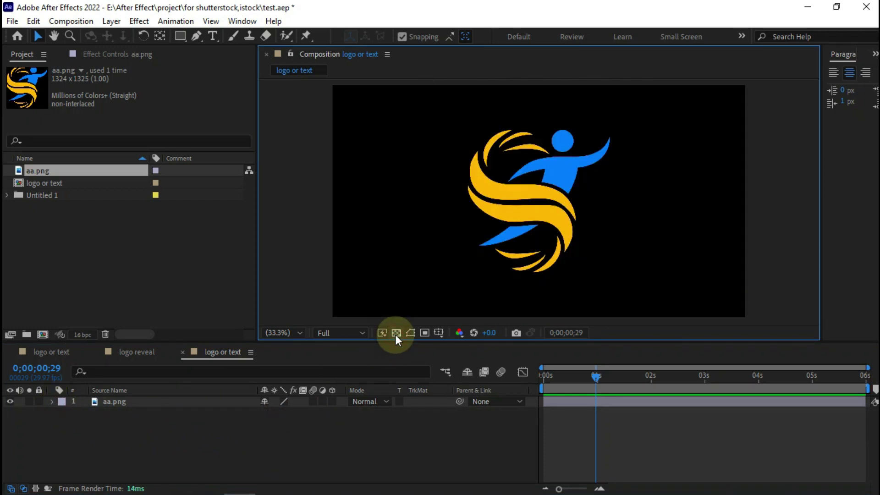
Close the older "logo or text" and "logo reveal" timelines, keeping only the new composition open
left_click(296, 424)
left_click(113, 403)
left_click(122, 429)
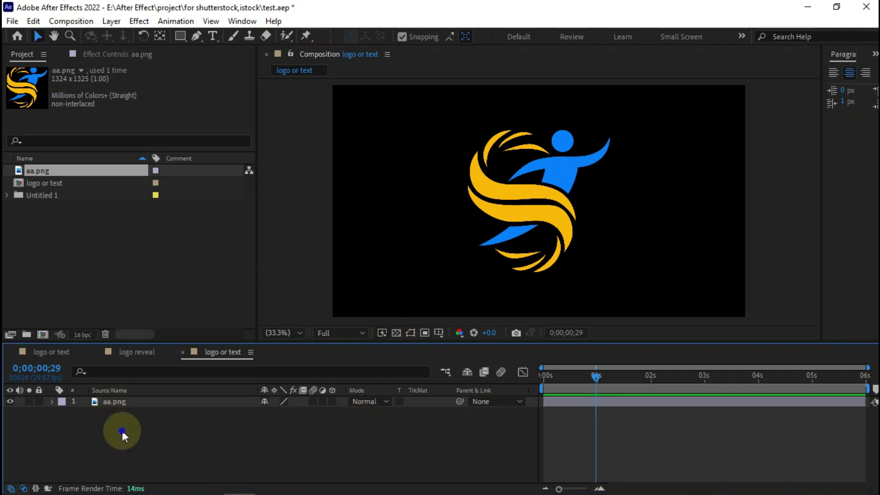
left_click(97, 352)
left_click(11, 352)
Pre-compose the aa.png layer as "logo /text", moving all attributes into the new composition
left_click(119, 403)
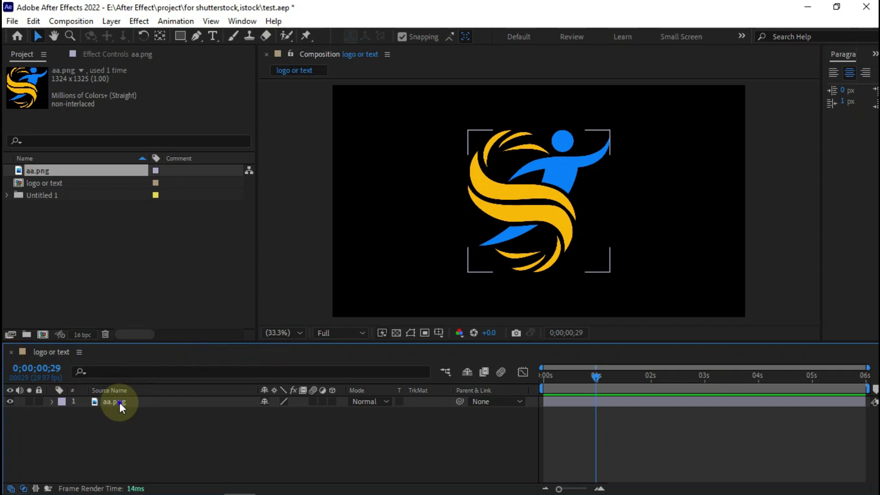
right_click(119, 402)
left_click(113, 403)
right_click(108, 400)
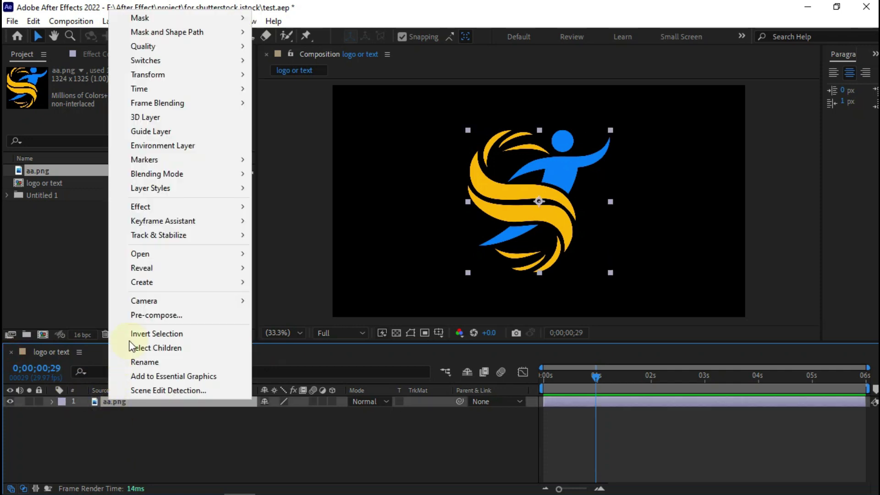
left_click(147, 315)
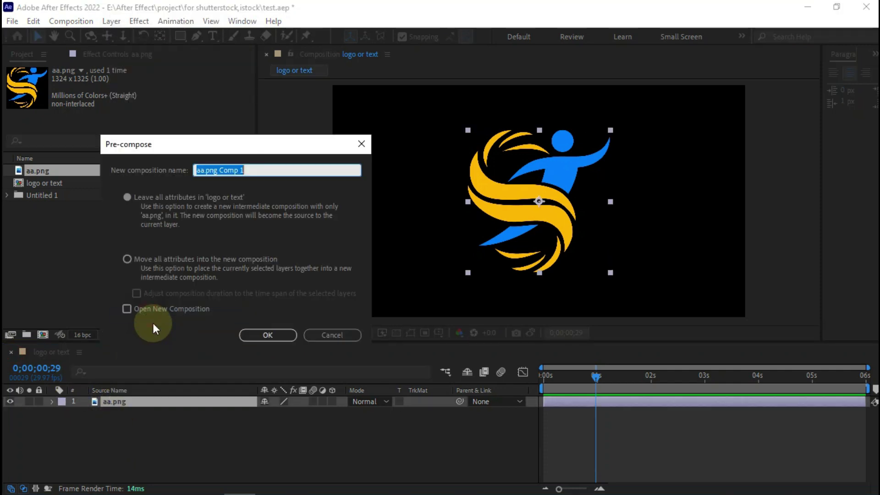
left_click(125, 257)
left_click(253, 170)
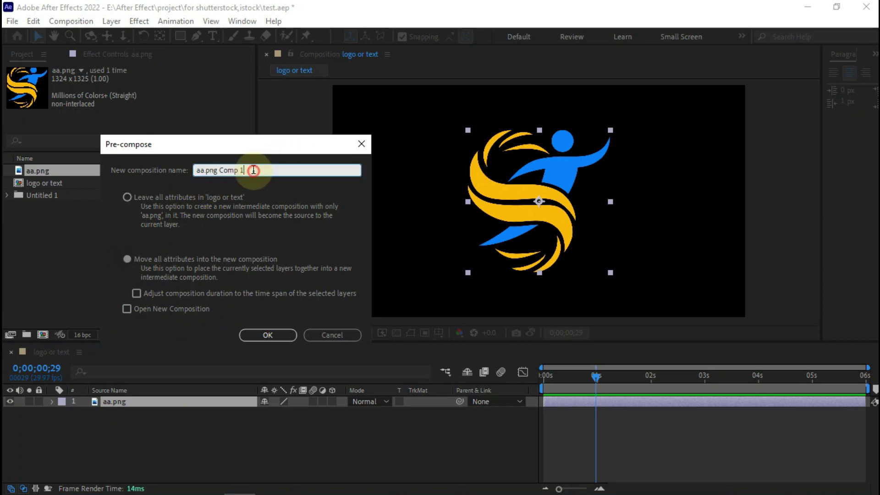
left_click_drag(254, 170, 173, 171)
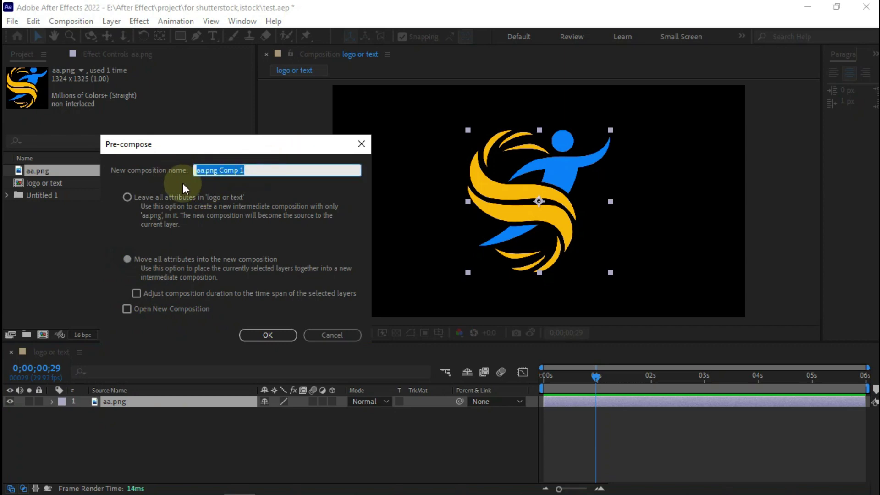
type("logo /text")
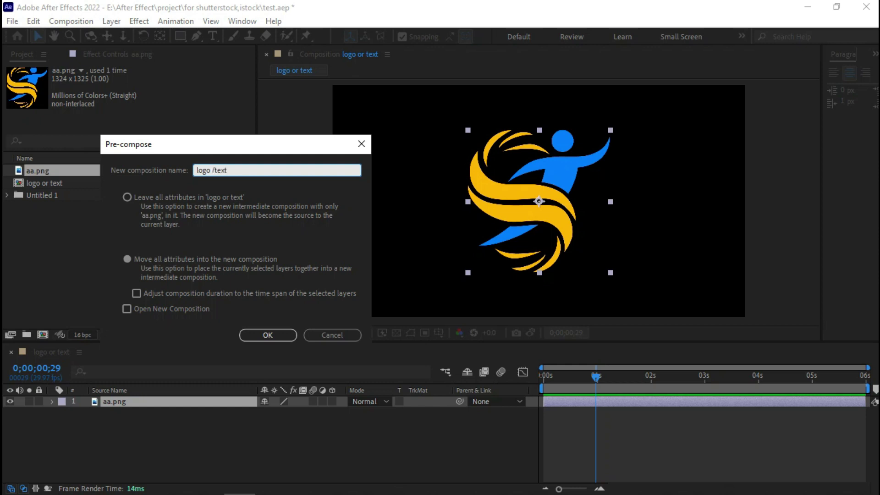
key("Return")
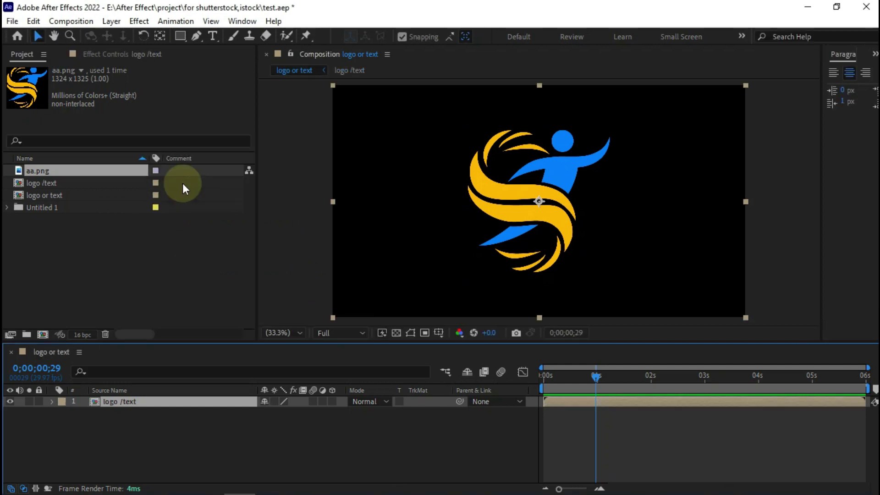
key("ctrl+space")
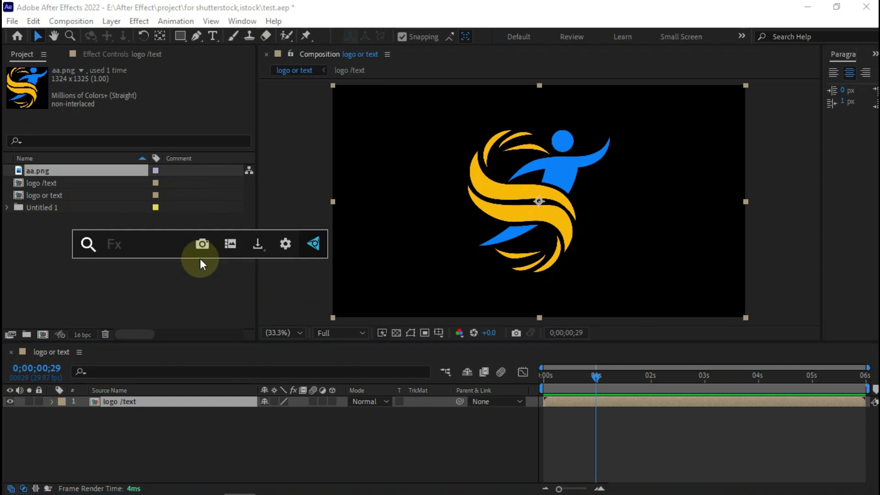
type("fill")
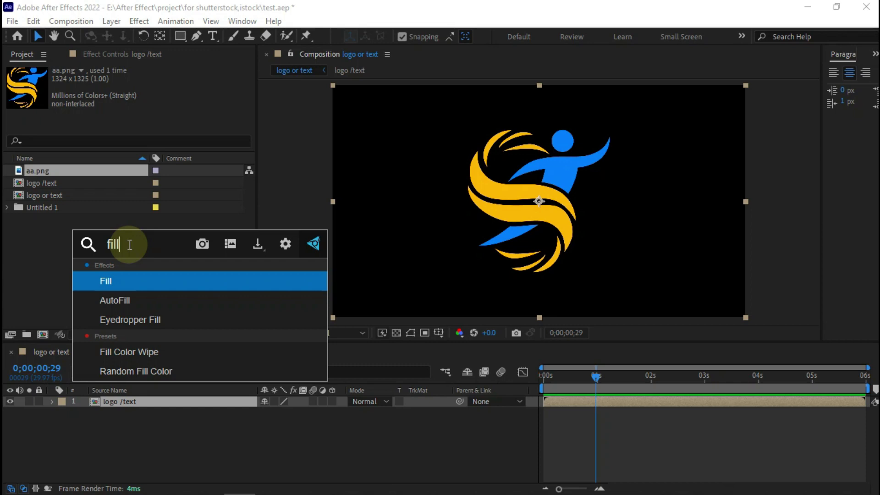
left_click(140, 21)
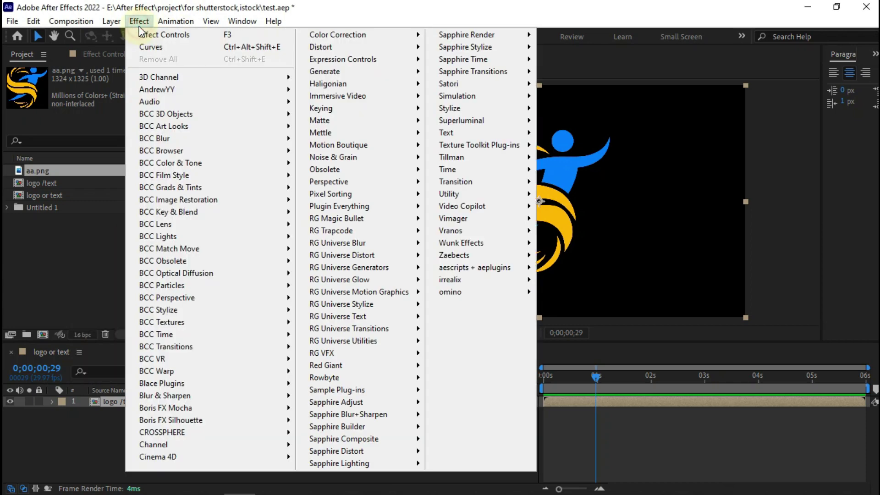
left_click(693, 11)
Show the Effects & Presets list and widen its area
left_click(875, 54)
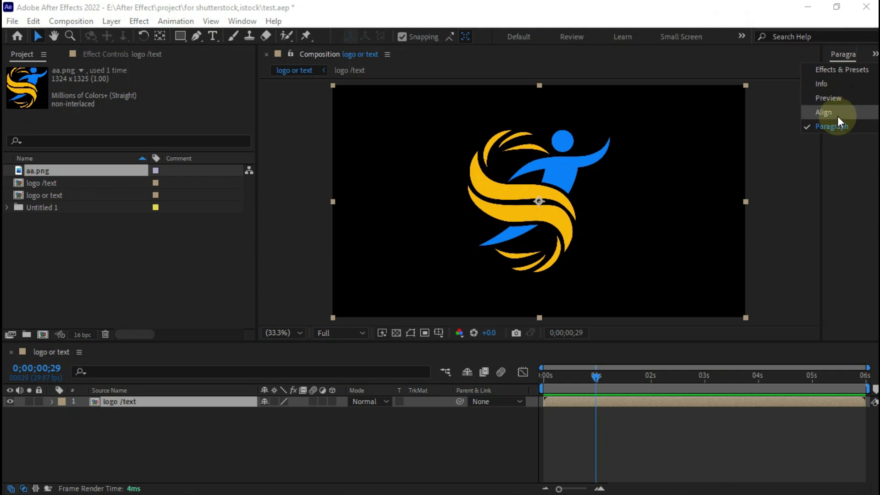
left_click(831, 69)
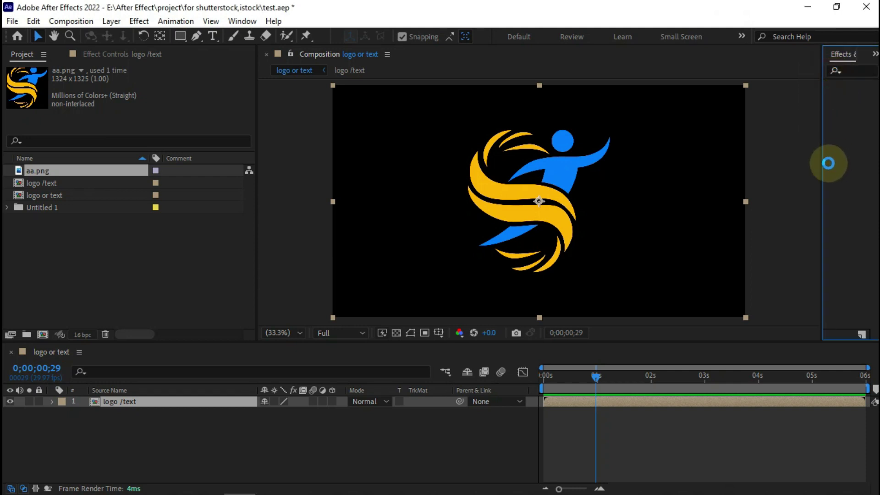
left_click_drag(820, 192, 769, 202)
left_click(803, 70)
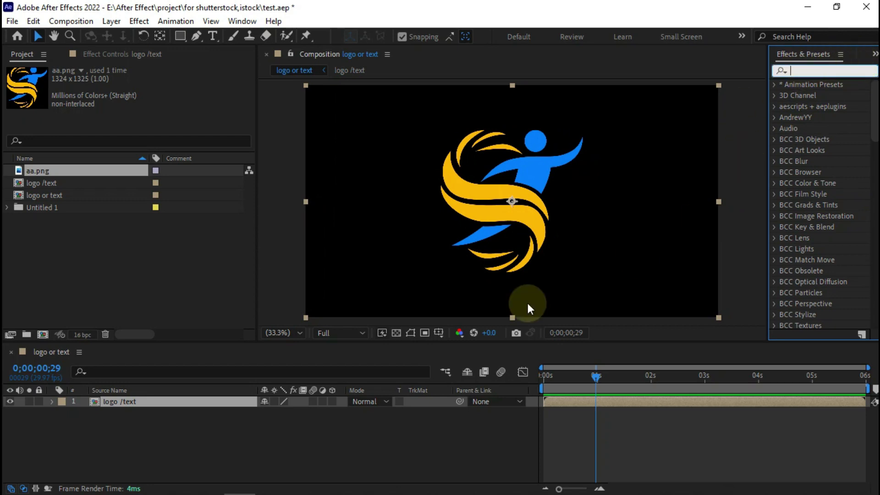
Search for the Fill effect and apply it to the "logo /text" layer
left_click(153, 439)
left_click(145, 406)
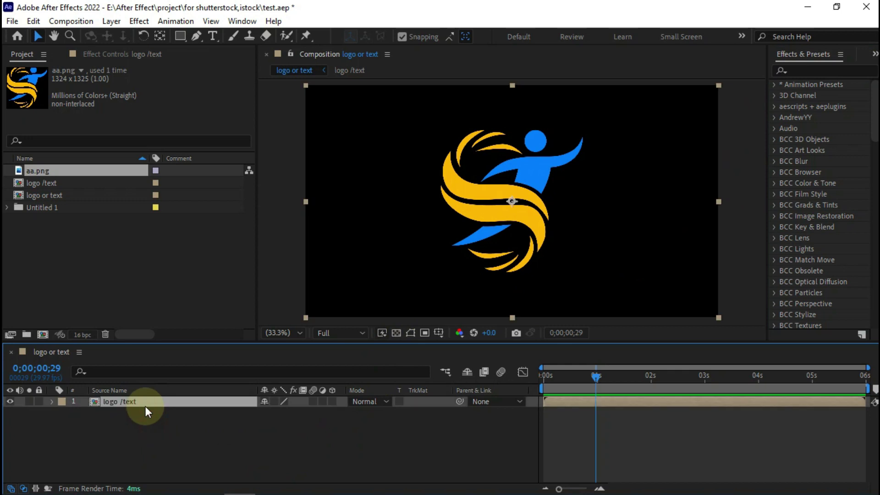
key("ctrl+space")
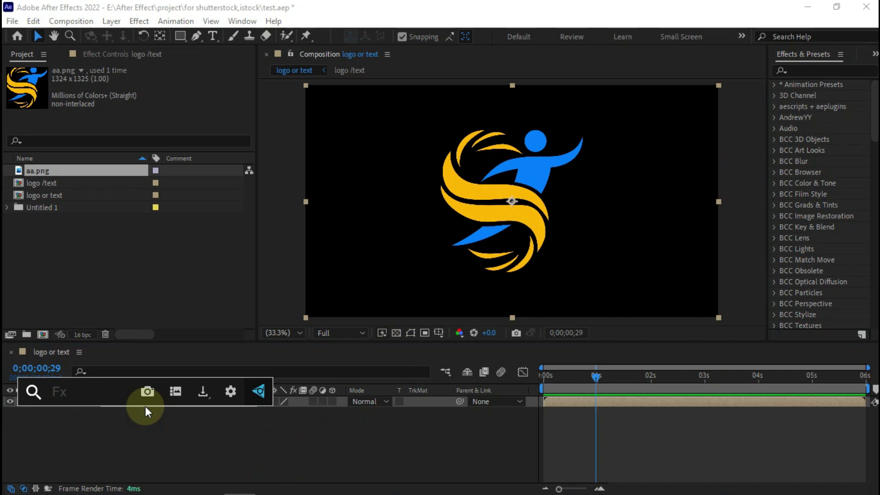
type("fill")
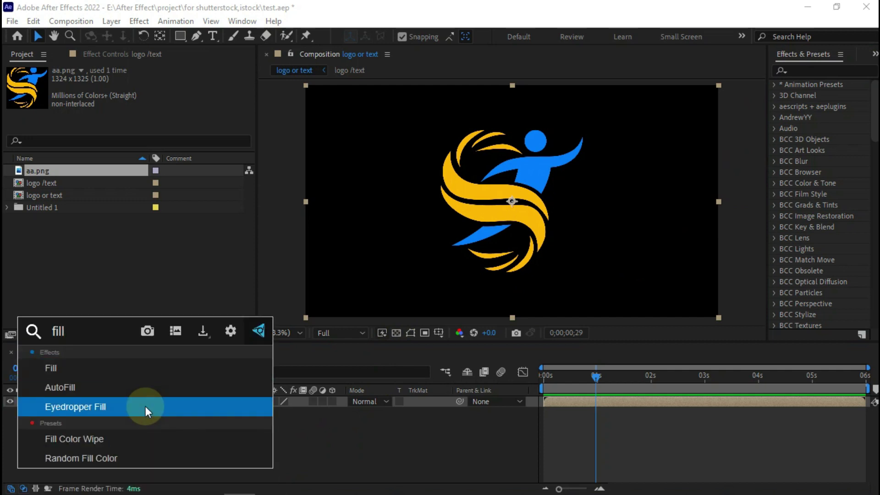
left_click(94, 368)
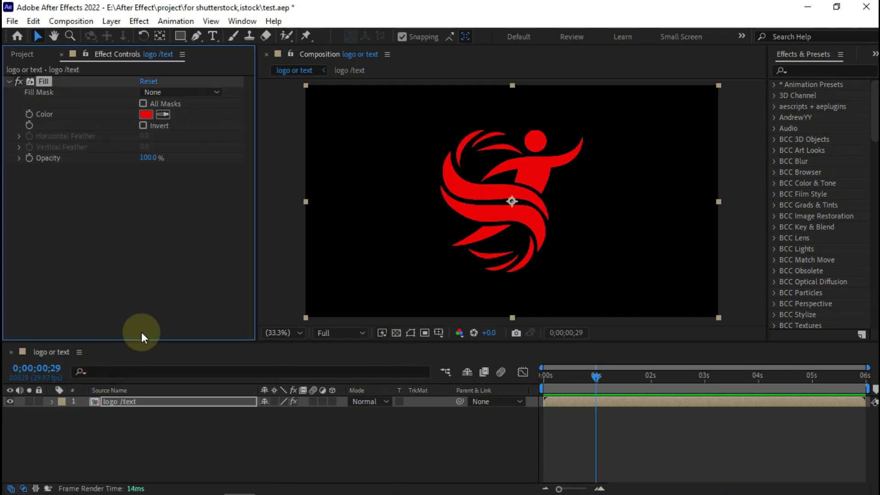
Set the Fill effect's color to white (FFFFFF)
left_click(146, 114)
left_click_drag(36, 193, 17, 172)
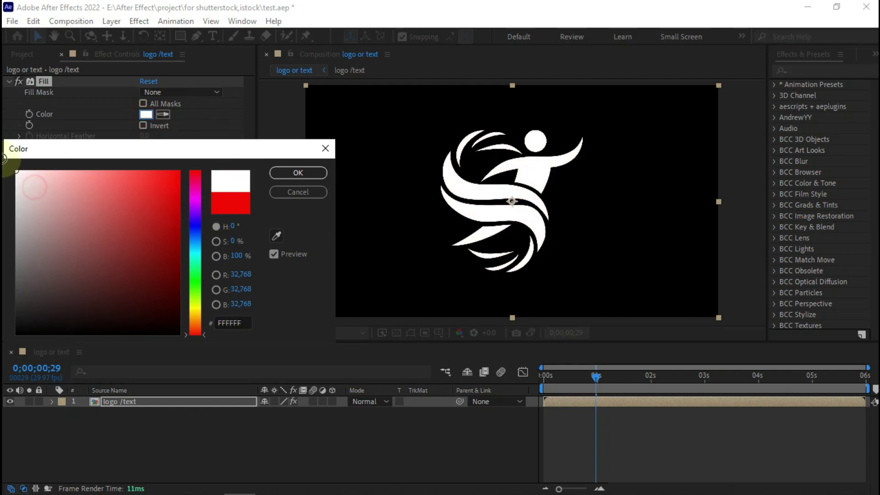
left_click(298, 173)
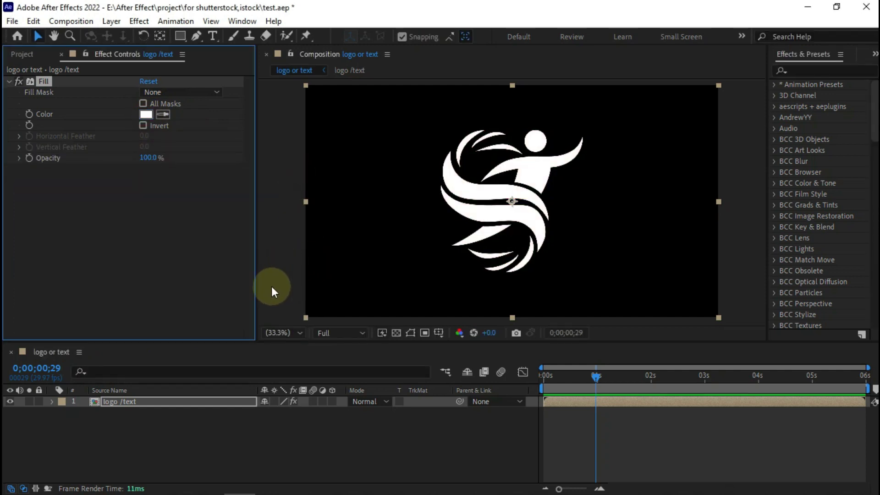
Pre-compose the "logo /text" layer as "logo /text color", moving all attributes into the new composition
left_click(171, 425)
left_click(132, 403)
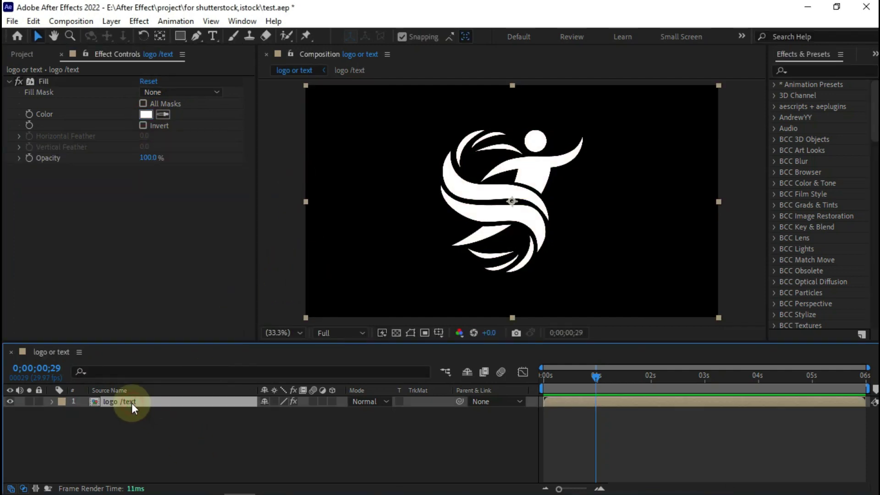
right_click(131, 403)
left_click(171, 320)
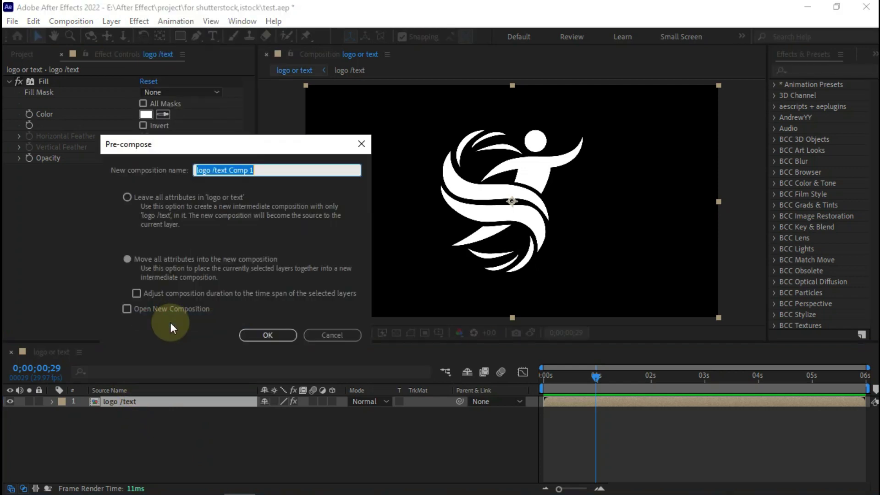
left_click(232, 171)
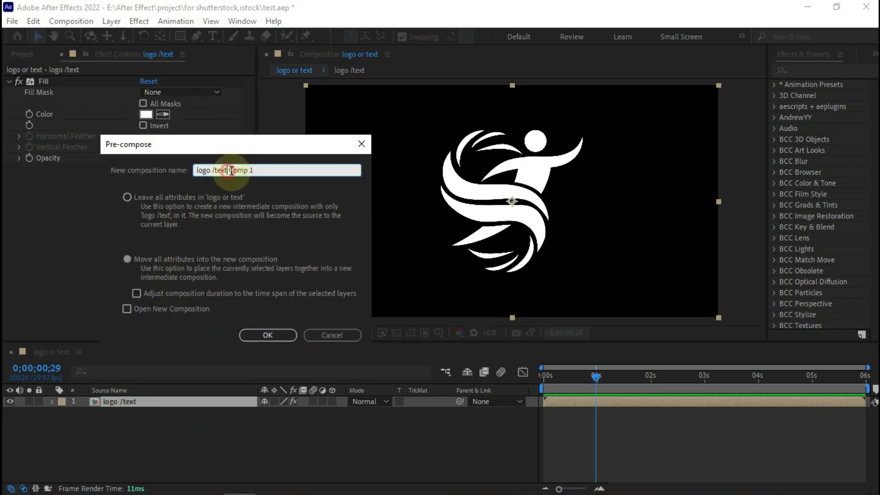
left_click_drag(231, 171, 252, 176)
key("BackSpace")
key("BackSpace")
key("BackSpace")
type("color")
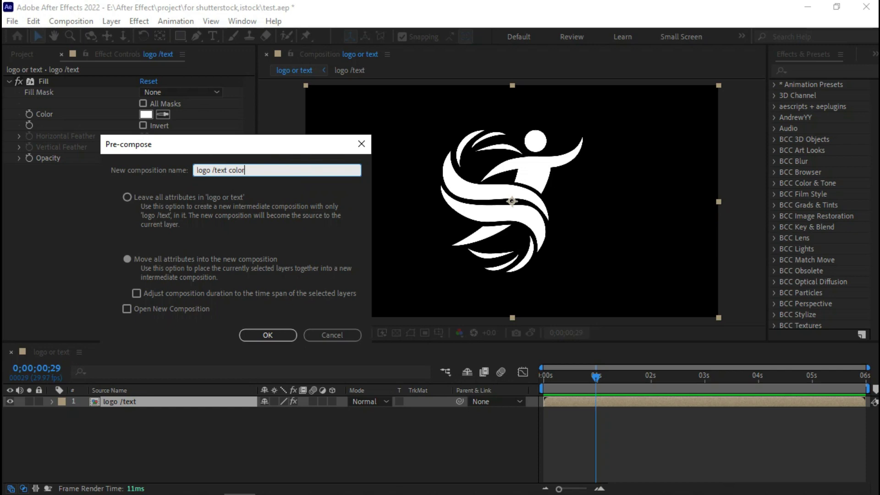
key("Return")
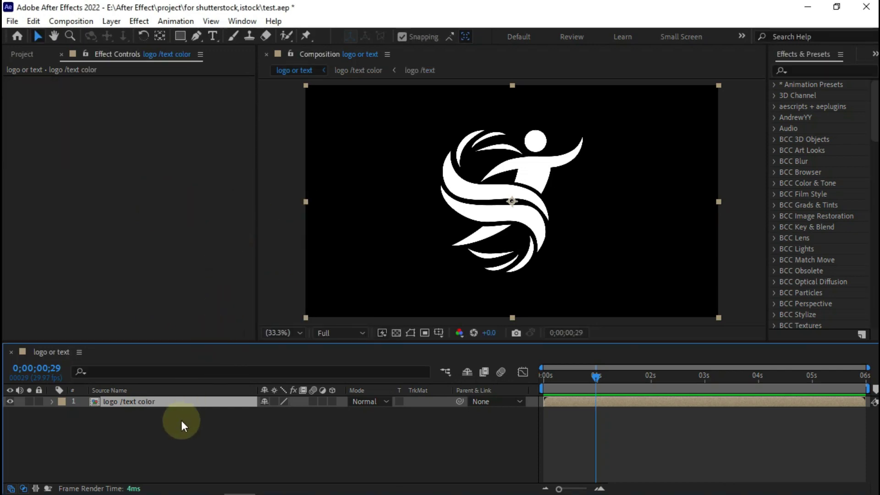
Apply a Fill effect to the "logo /text color" layer and set its color to dark gray (454545)
key("ctrl+space")
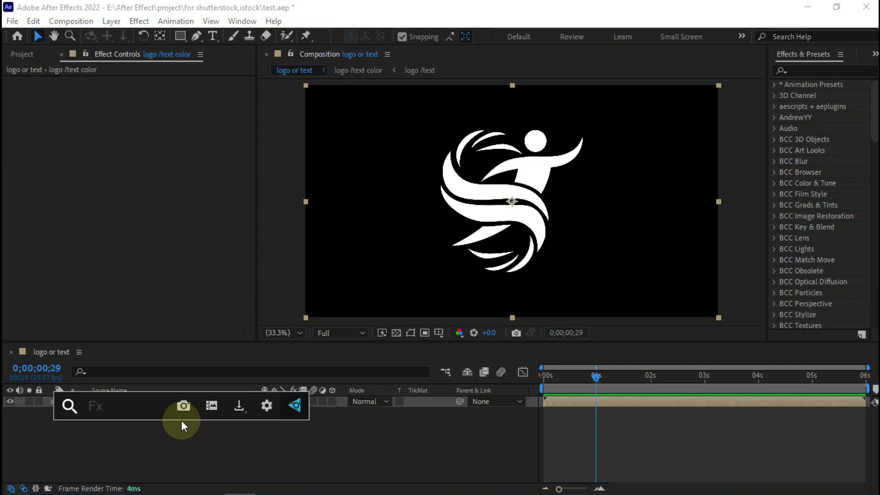
type("fil")
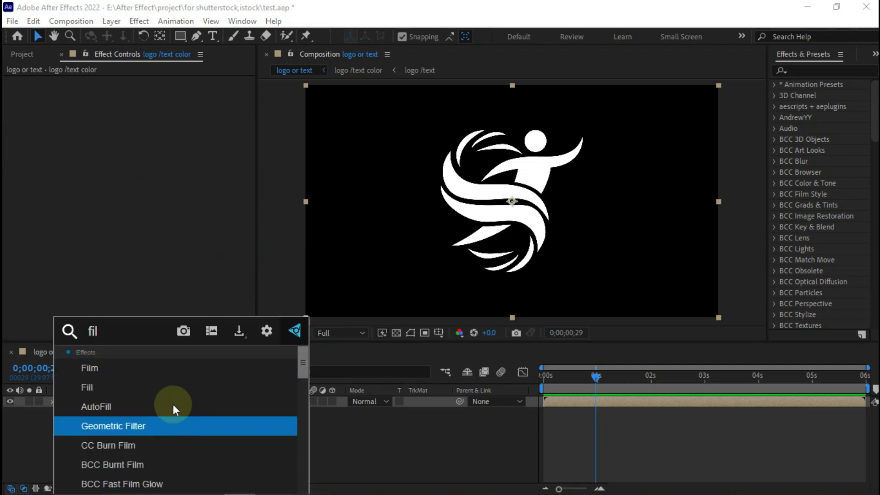
left_click(107, 388)
left_click(146, 114)
left_click_drag(122, 218, 19, 289)
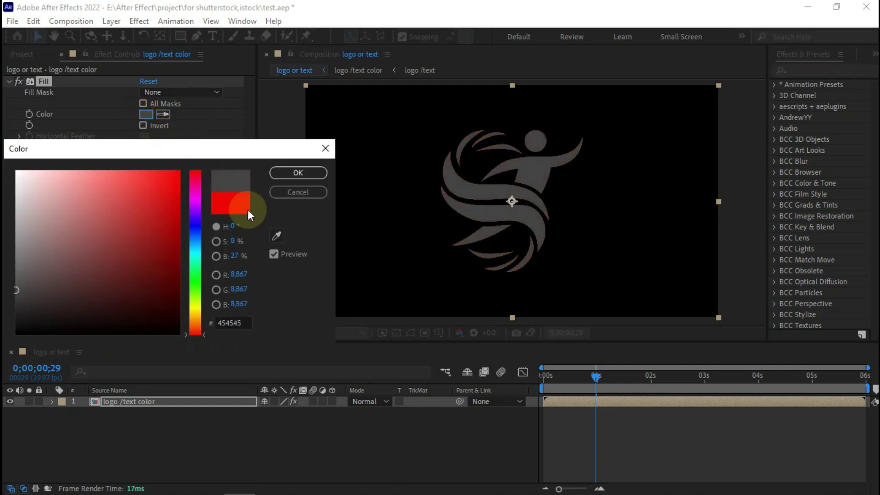
left_click(287, 173)
Apply the Vegas effect to the "logo /text color" layer, place it above Fill and collapse its settings
left_click(146, 402)
key("ctrl+space")
type("ve")
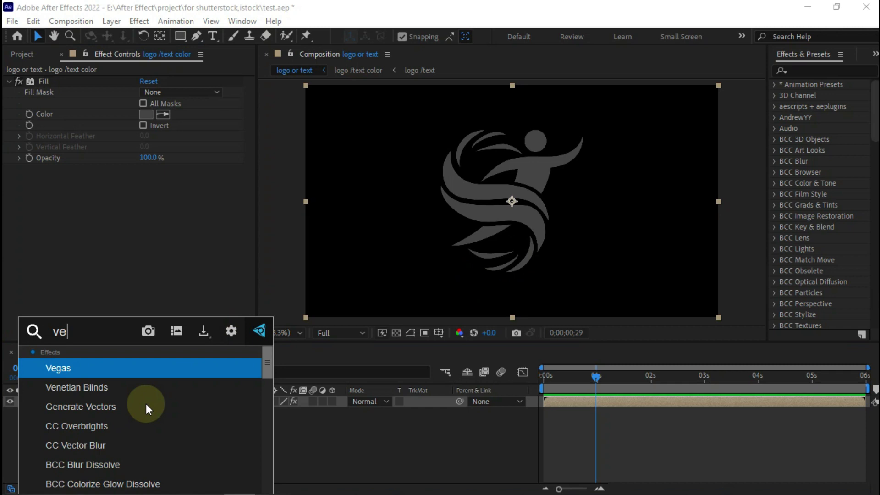
key("Return")
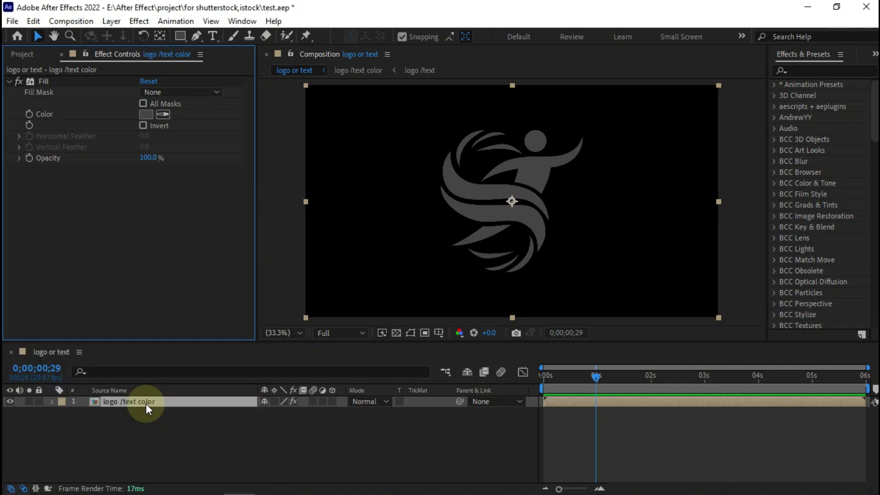
scroll(89, 189, "up", 2)
left_click_drag(48, 170, 45, 78)
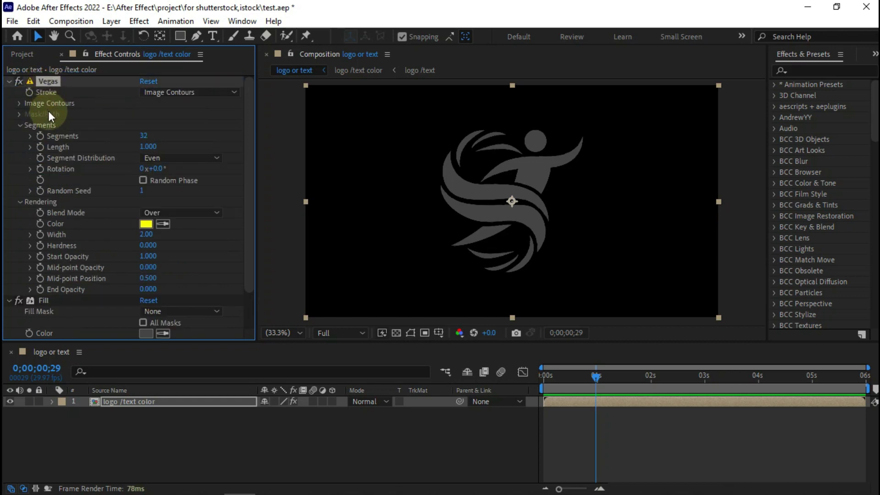
left_click(7, 82)
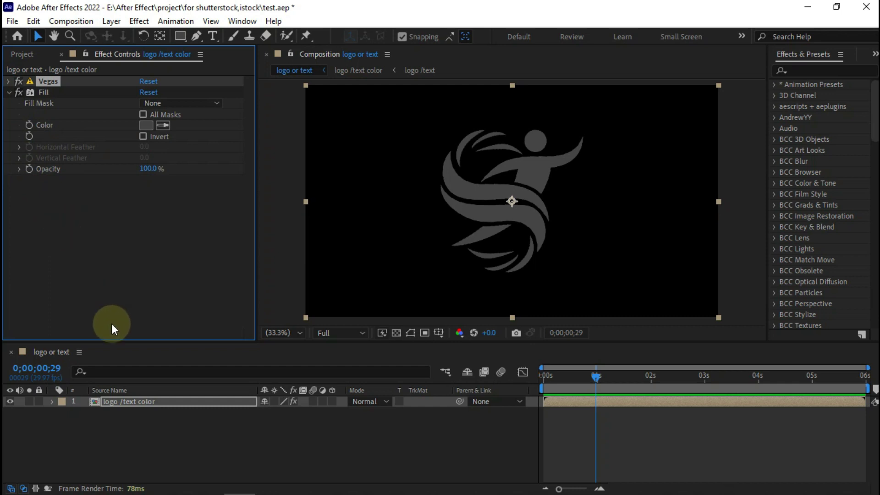
Apply the Simple Choker effect to the "logo /text color" layer and collapse the Fill and Simple Choker settings
left_click(159, 405)
key("ctrl+space")
type("sim")
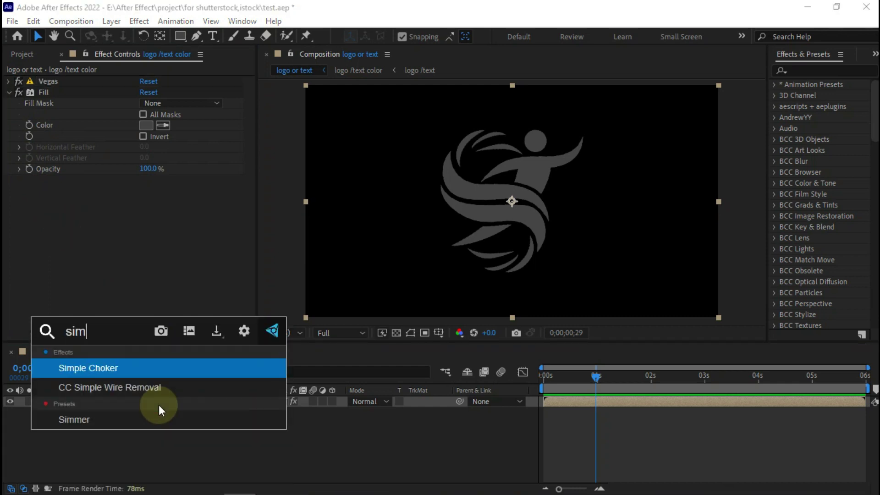
left_click(137, 369)
left_click(9, 92)
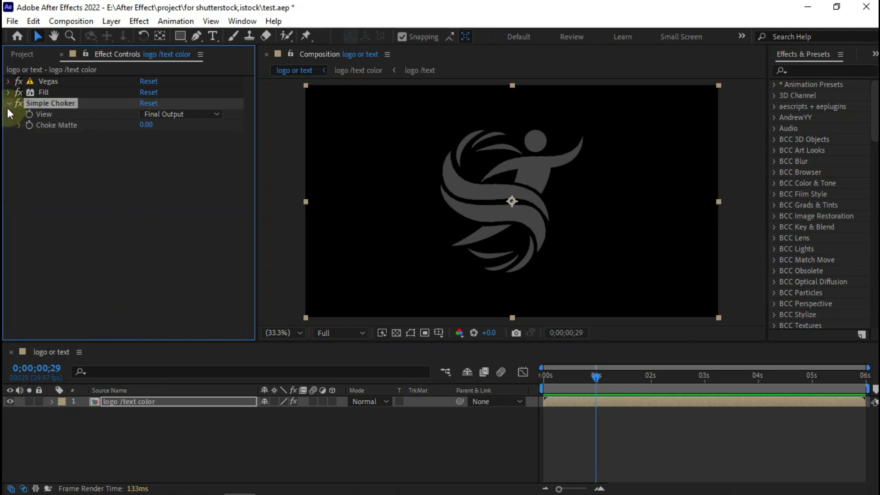
left_click(9, 104)
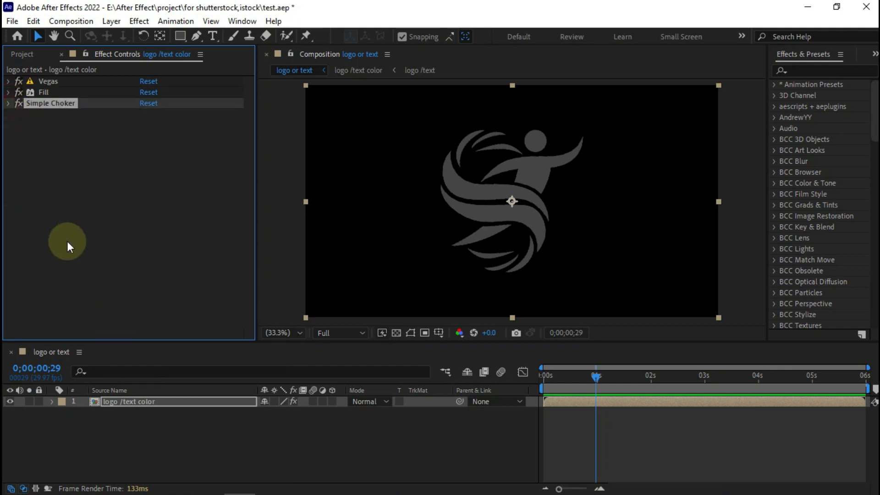
Apply CC Light Sweep to the "logo /text color" layer and move its center to about 831, 540
left_click(134, 403)
key("ctrl+space")
type("ligh")
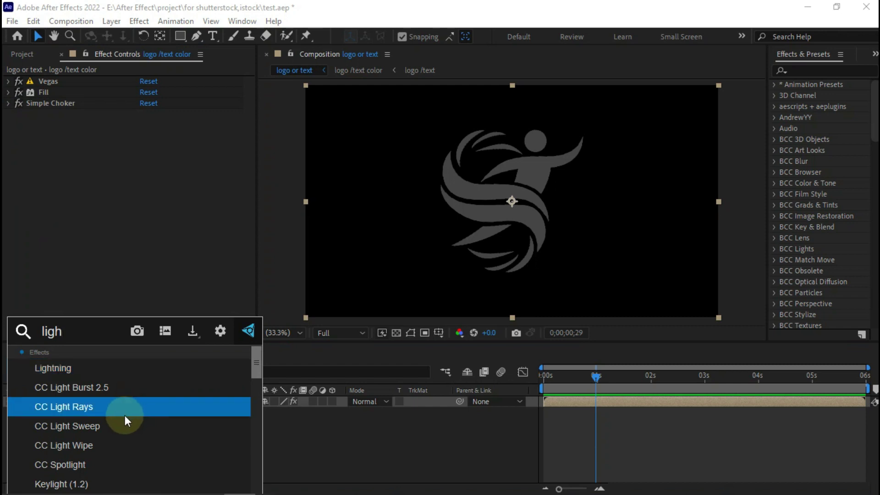
left_click(111, 425)
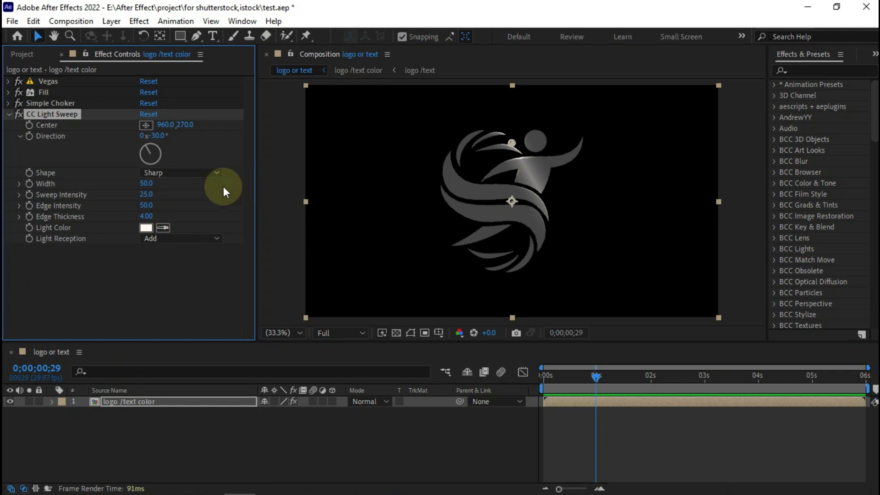
left_click_drag(513, 143, 486, 201)
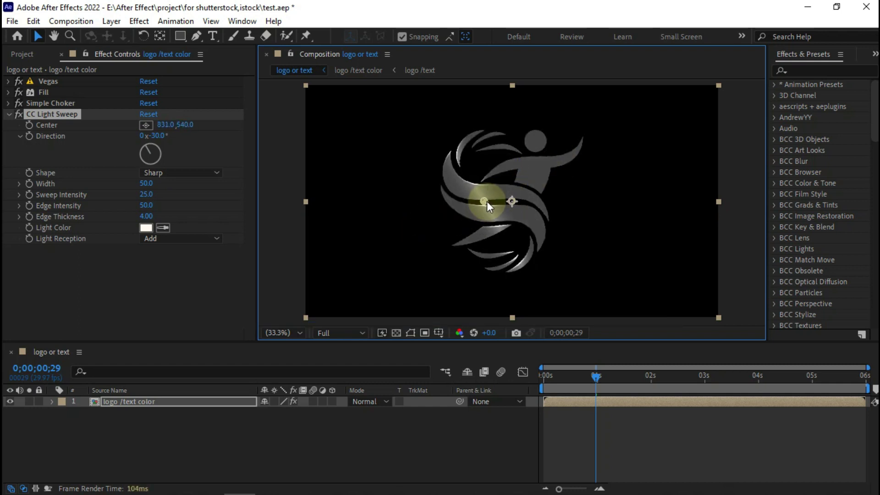
Set the CC Light Sweep shape to Smooth and its width to 80
left_click(157, 173)
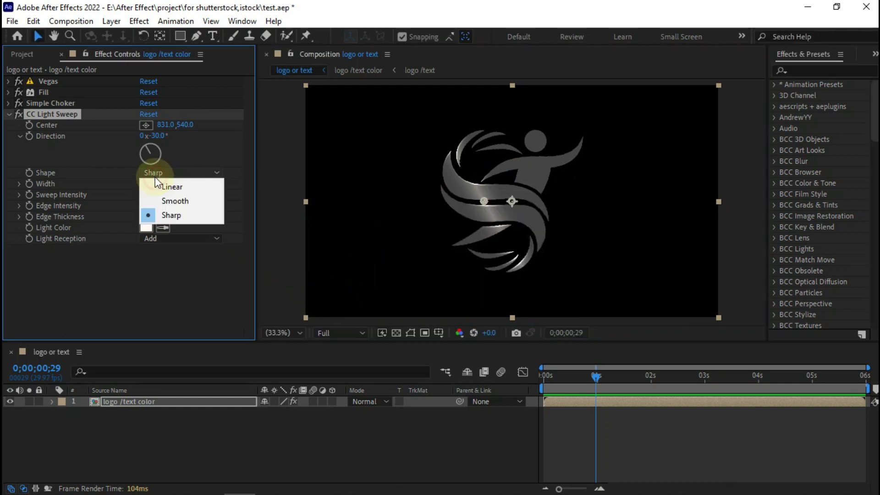
left_click(178, 200)
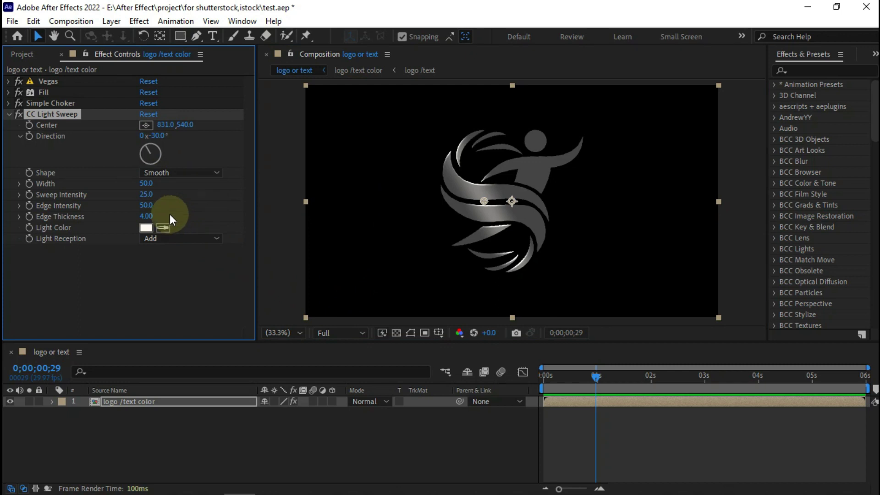
left_click(146, 183)
type("100")
key("Return")
left_click(151, 184)
type("80")
key("Return")
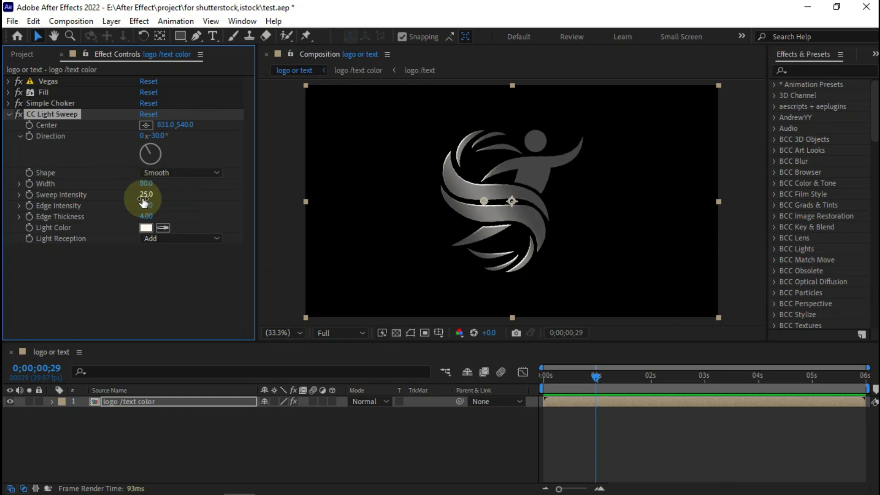
Set the CC Light Sweep's Sweep Intensity to 40
type("50")
key("Return")
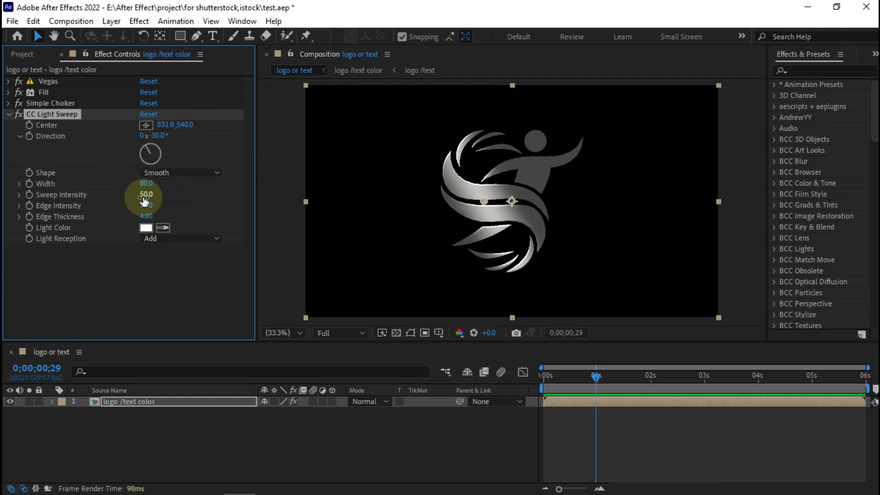
left_click(145, 195)
type("40")
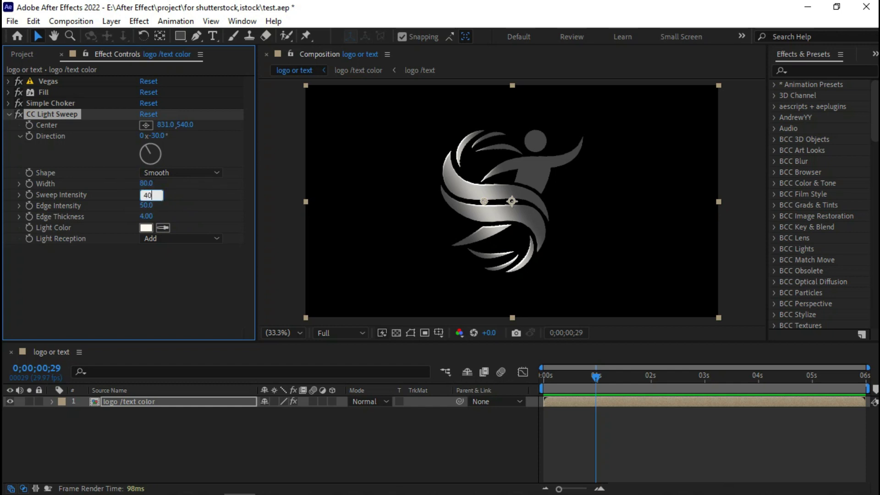
key("Return")
Set the CC Light Sweep's Edge Intensity and Edge Thickness to 0, keeping Light Reception on Add
left_click(145, 205)
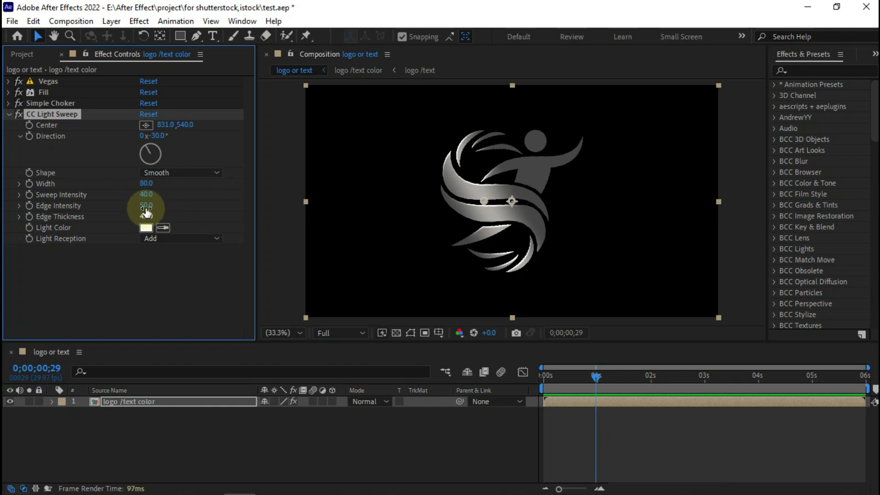
type("0")
key("Tab")
type("0")
left_click(184, 217)
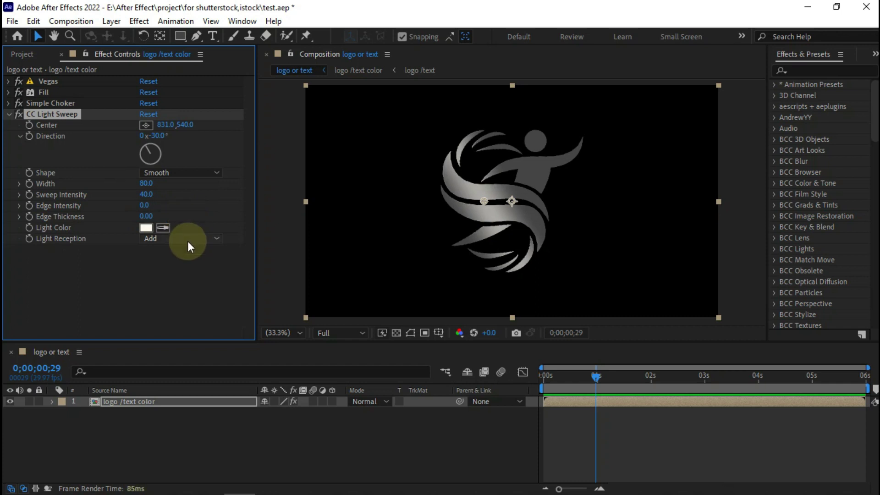
left_click(160, 239)
left_click(117, 241)
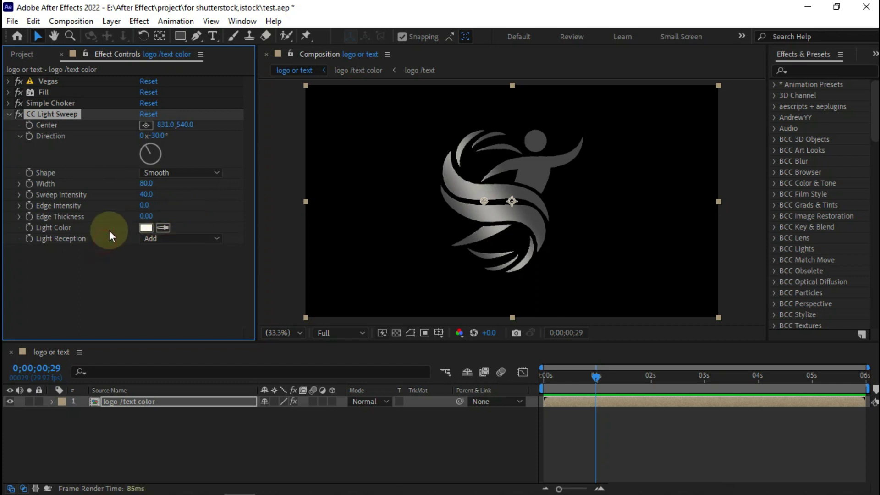
At 0 seconds, move the light sweep's center to about 963, 543 and start keyframing its Direction
left_click(542, 376)
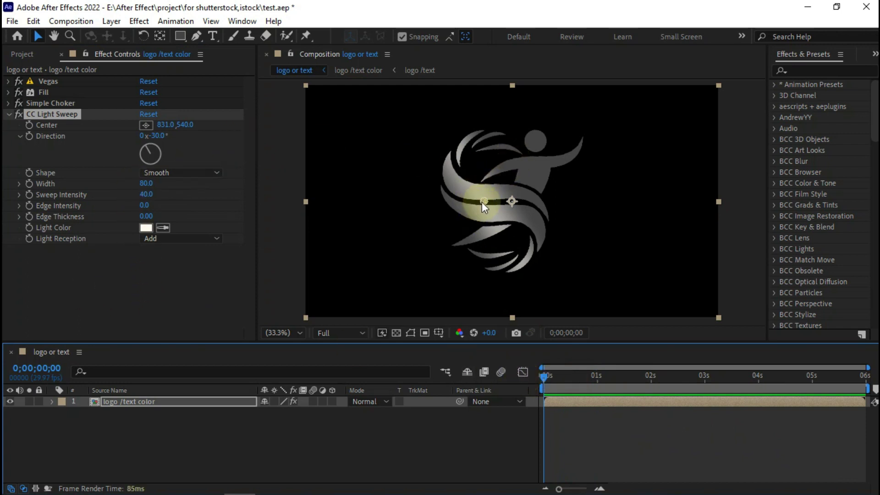
left_click_drag(483, 201, 513, 200)
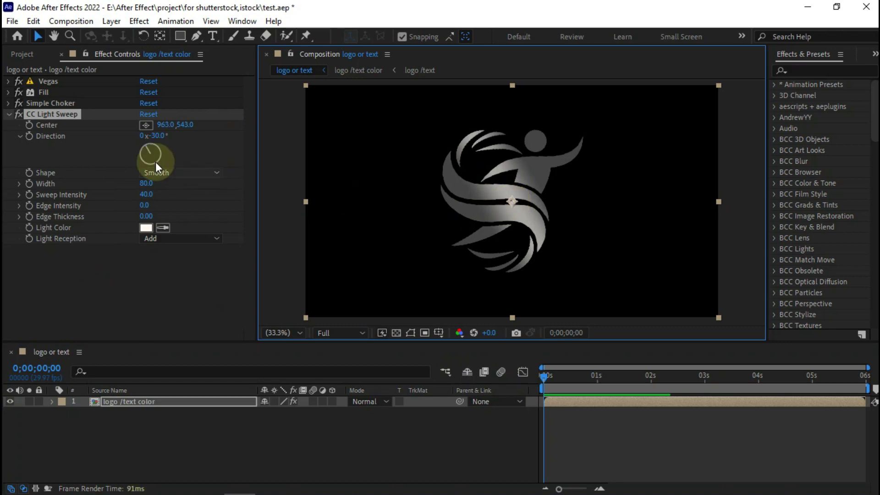
left_click(29, 137)
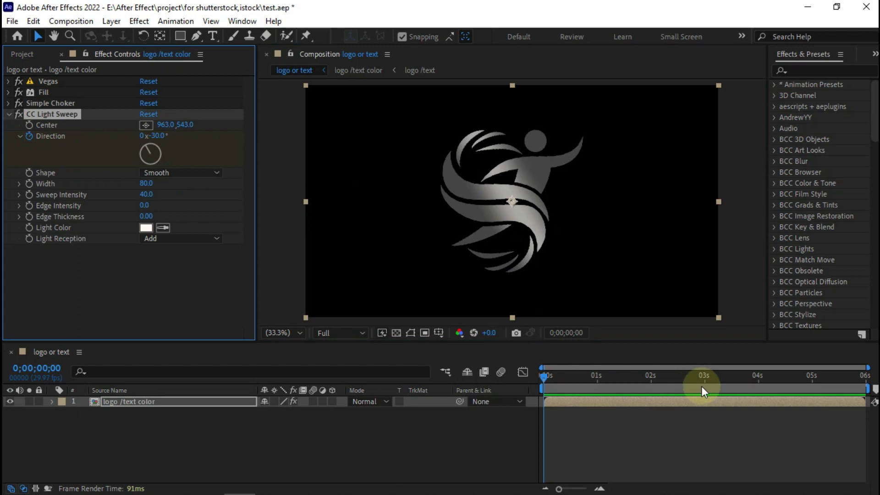
At 2 seconds, set the light sweep's Direction to 159° as a second keyframe
left_click(650, 383)
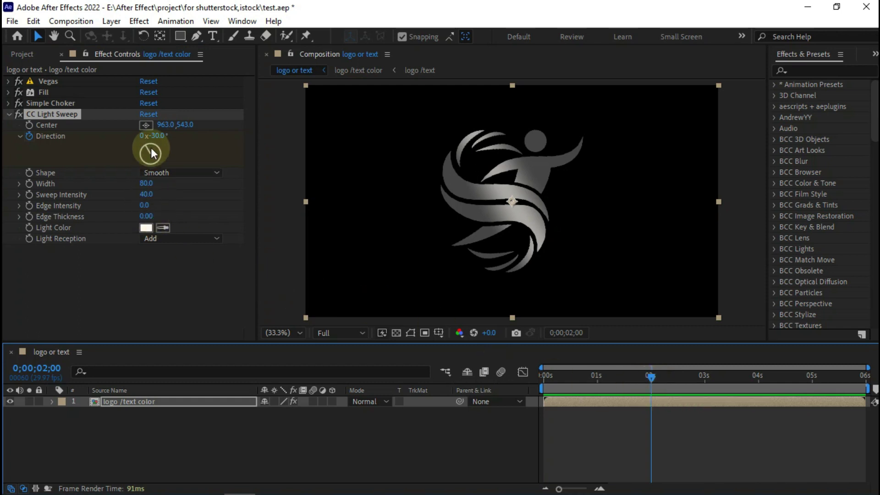
left_click(158, 136)
left_click_drag(157, 135, 306, 162)
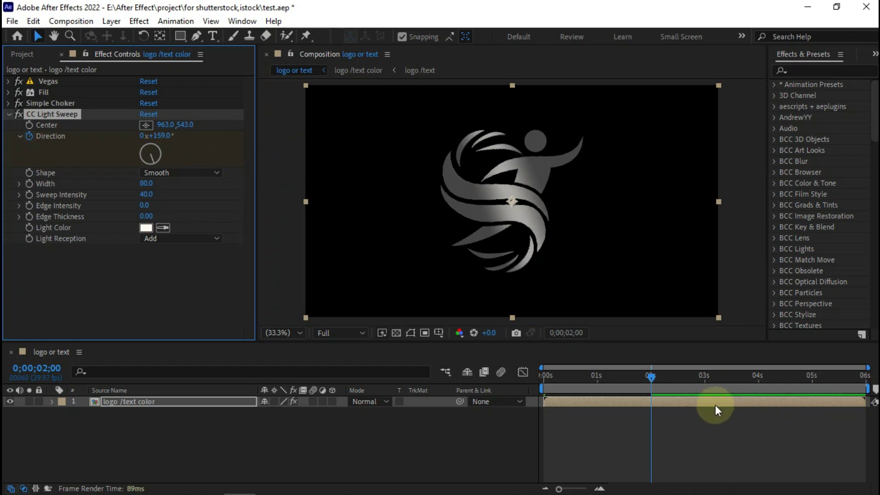
Reveal the layer's keyframes, move the second Direction keyframe to about 0;00;02;10, and collapse the layer
left_click(588, 406)
key("u")
left_click_drag(651, 423, 669, 425)
left_click(667, 374)
key("Page_Down")
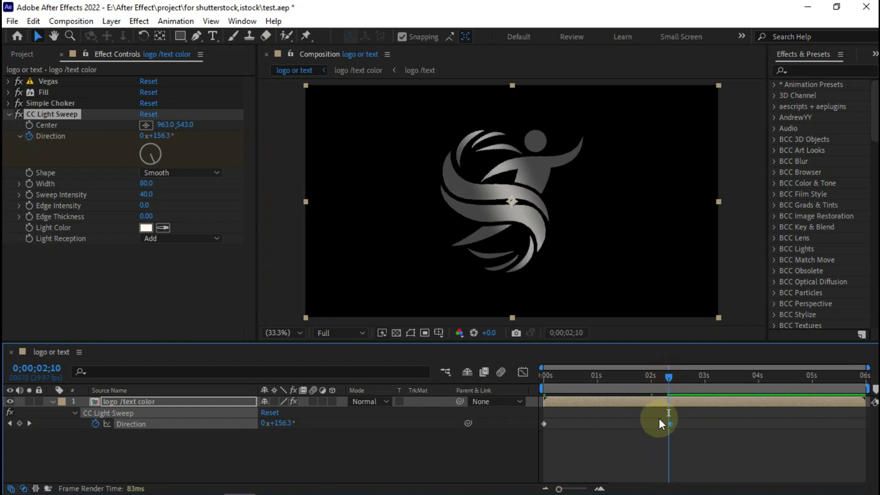
left_click_drag(673, 425, 669, 426)
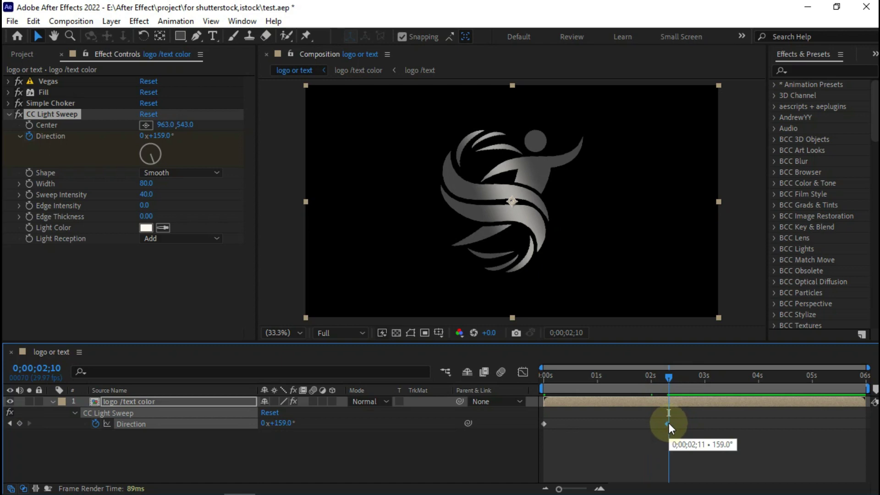
left_click_drag(669, 422, 669, 423)
left_click(56, 401)
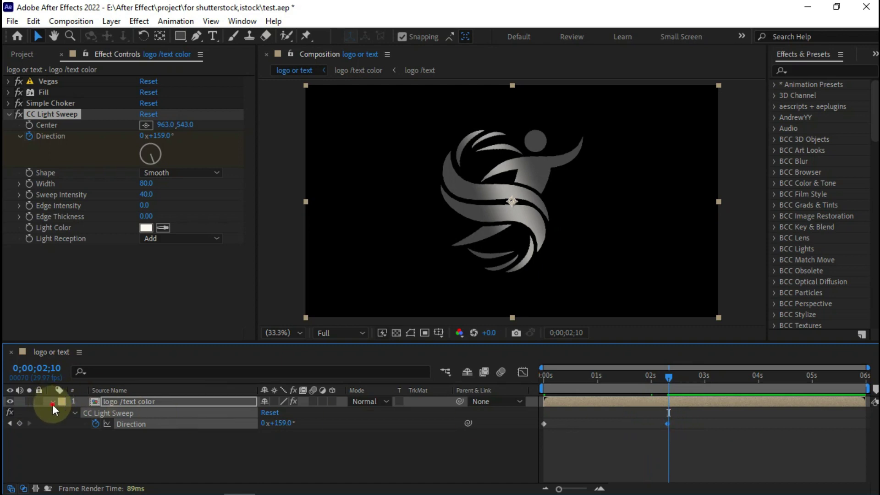
left_click(118, 402)
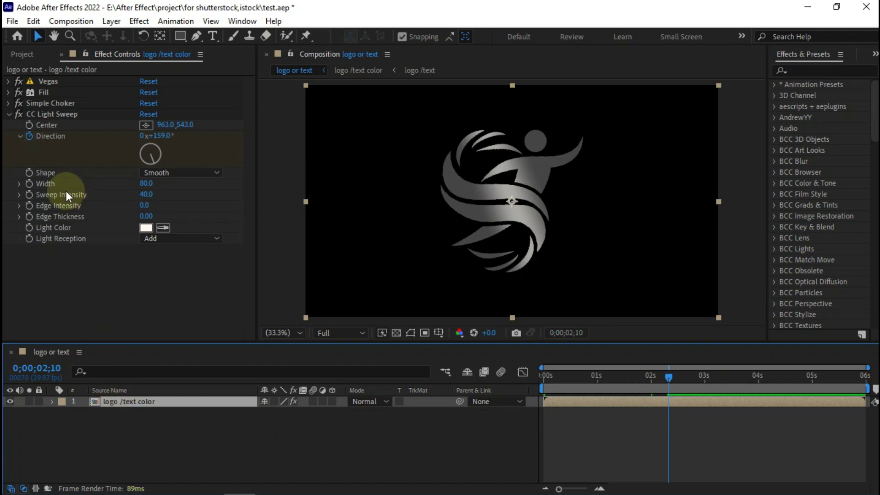
Set the Simple Choker's Choke Matte to 10
left_click(8, 114)
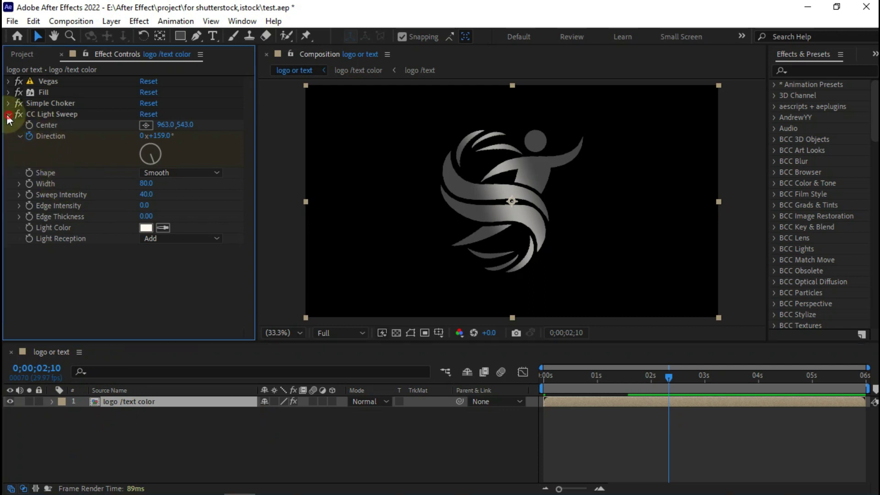
left_click(8, 103)
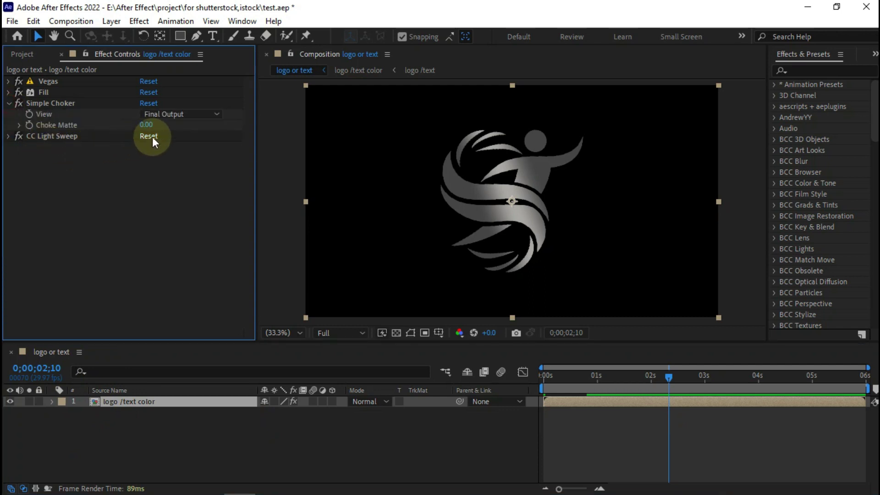
left_click(146, 125)
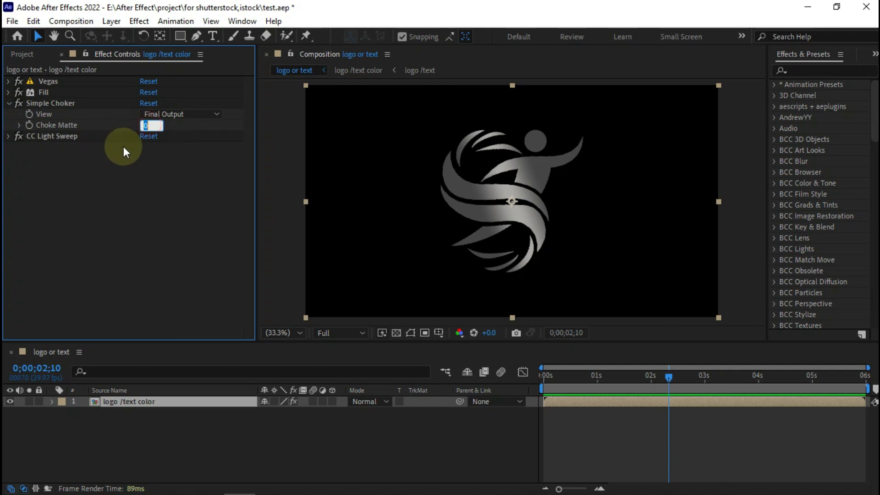
type("10")
left_click(125, 159)
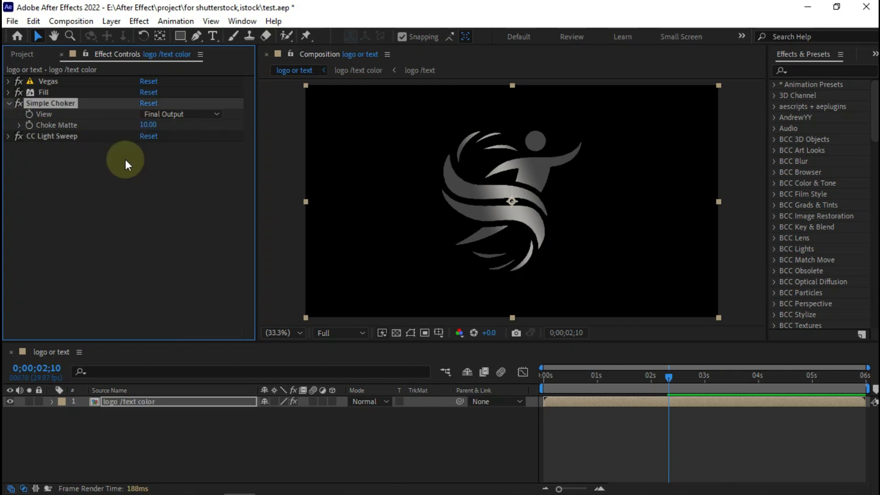
left_click(8, 104)
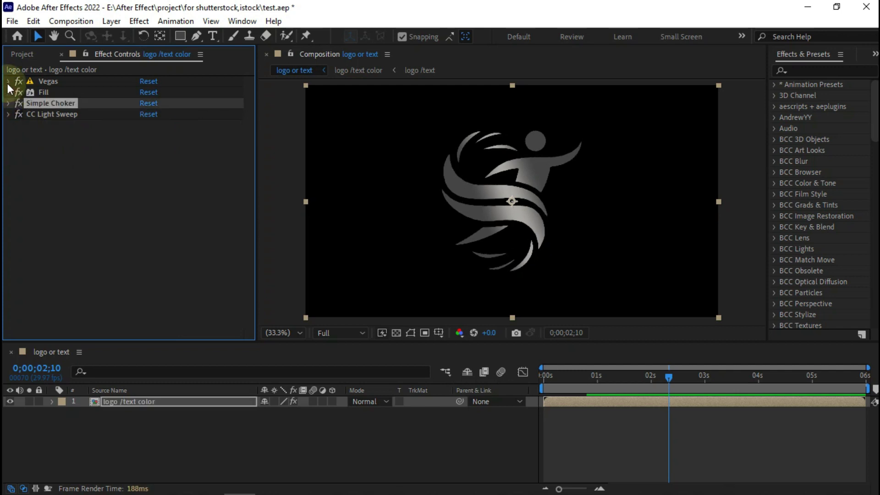
Set the Vegas effect's Segments to 2 and enable Random Phase
left_click(8, 81)
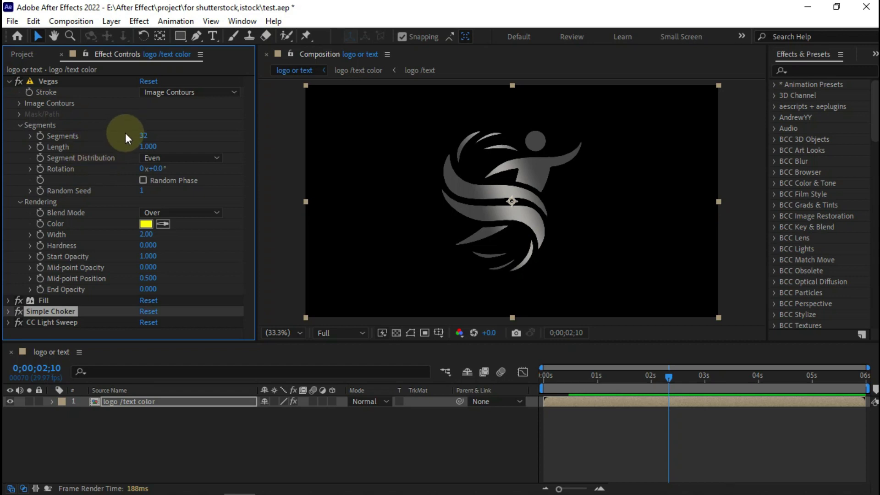
left_click(144, 136)
type("2")
key("Return")
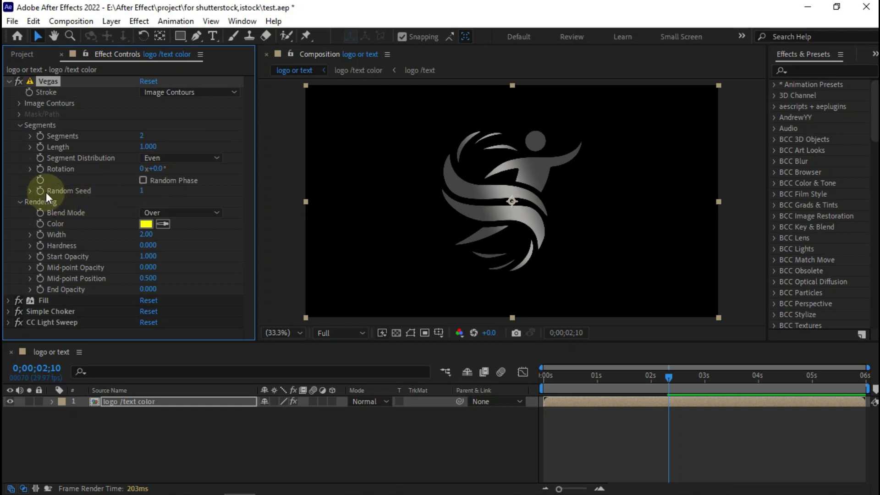
left_click(143, 181)
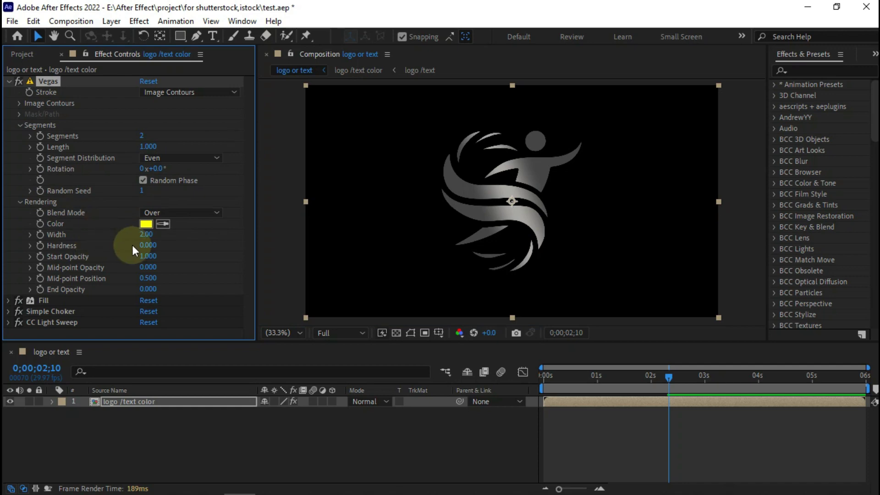
Set the Vegas stroke's Width to 1.30 and its Start Opacity to 0, leaving Hardness at 0
left_click(158, 237)
type("1.30")
key("Tab")
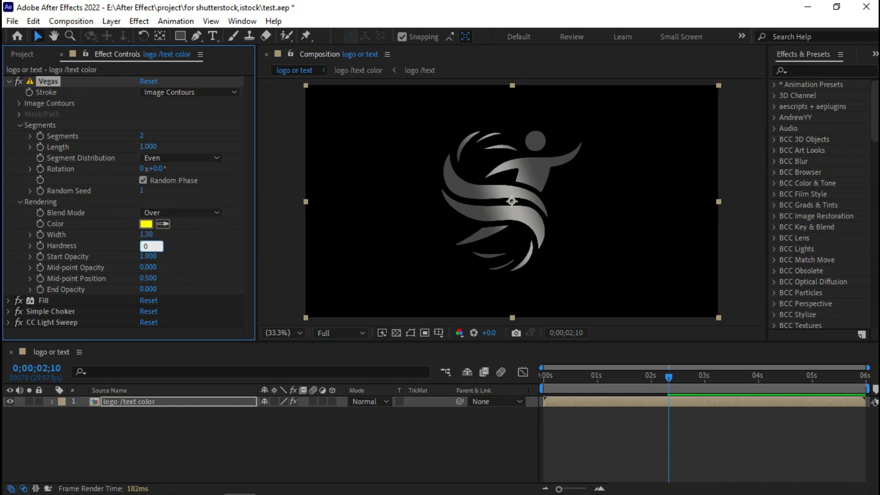
key("Tab")
type("0")
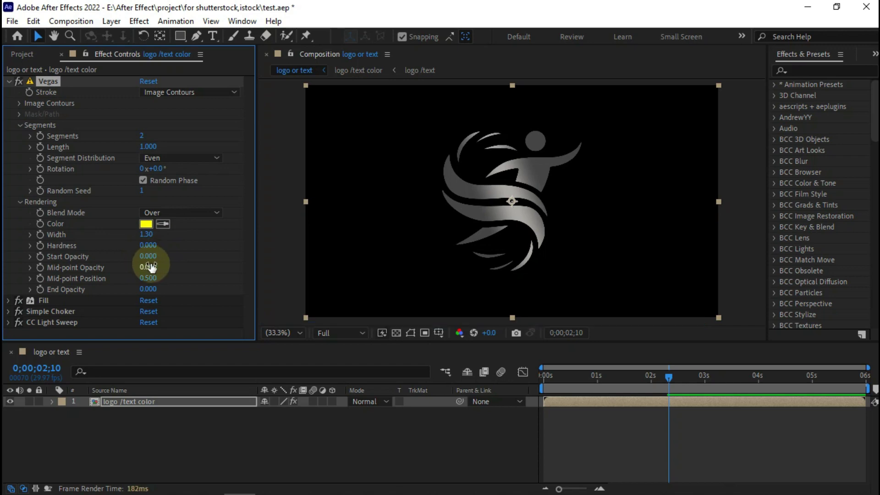
Return the current time to 0 seconds and set the Vegas Mid-point Opacity to 1
left_click(150, 267)
left_click(529, 352)
left_click(591, 387)
key("Home")
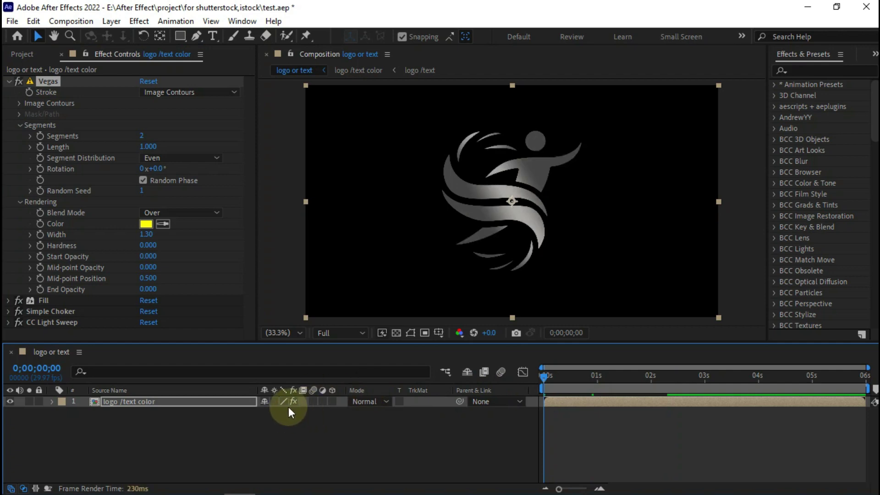
left_click(148, 270)
type("1")
key("Return")
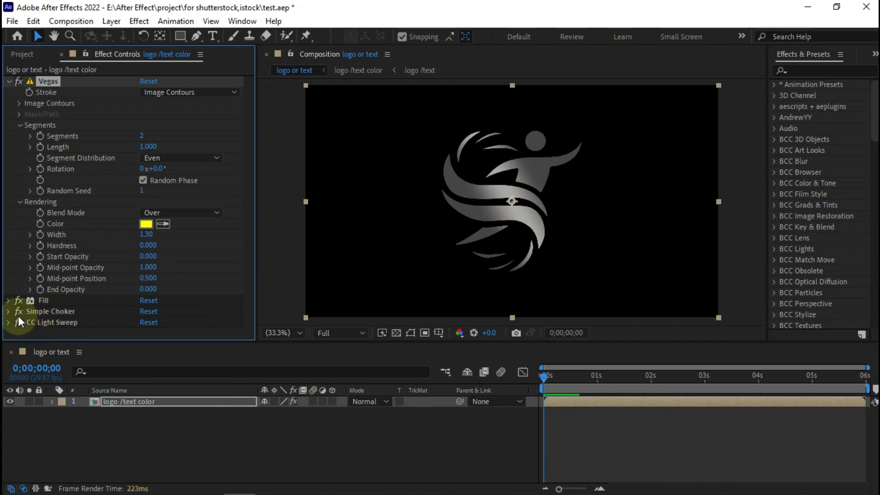
Set the Simple Choker's Choke Matte to -2.8
left_click(7, 312)
left_click(146, 333)
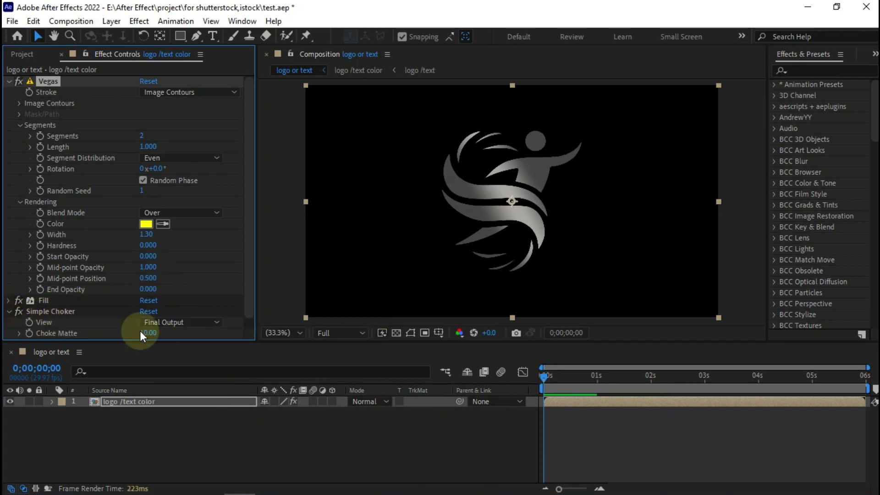
type("-2.8")
key("Return")
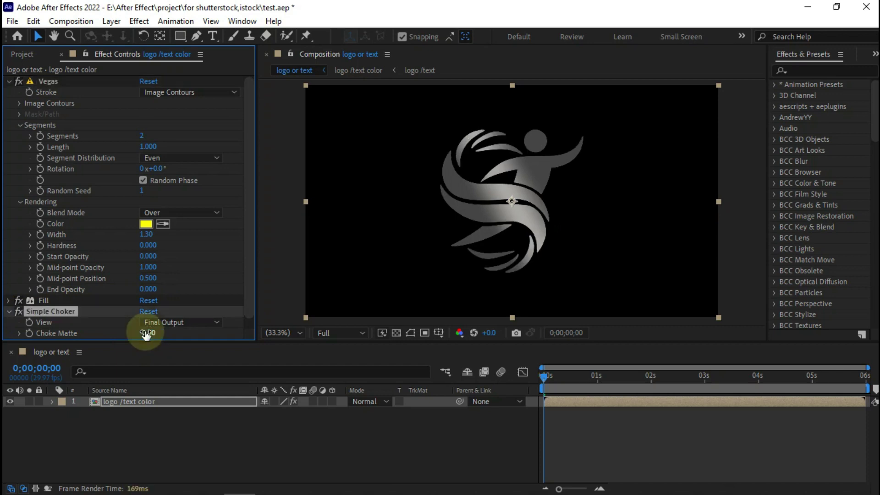
At 0 seconds, start keyframing the Vegas segment Length with a value of 0
left_click(39, 149)
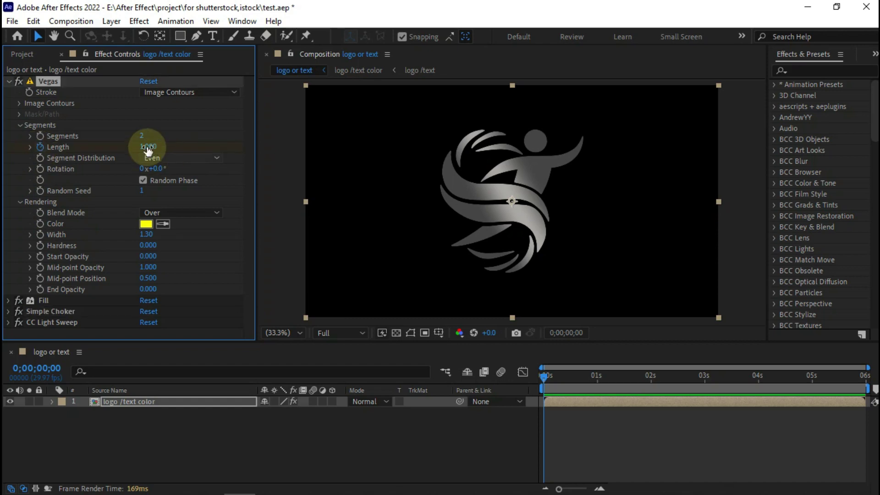
left_click_drag(148, 150, 146, 150)
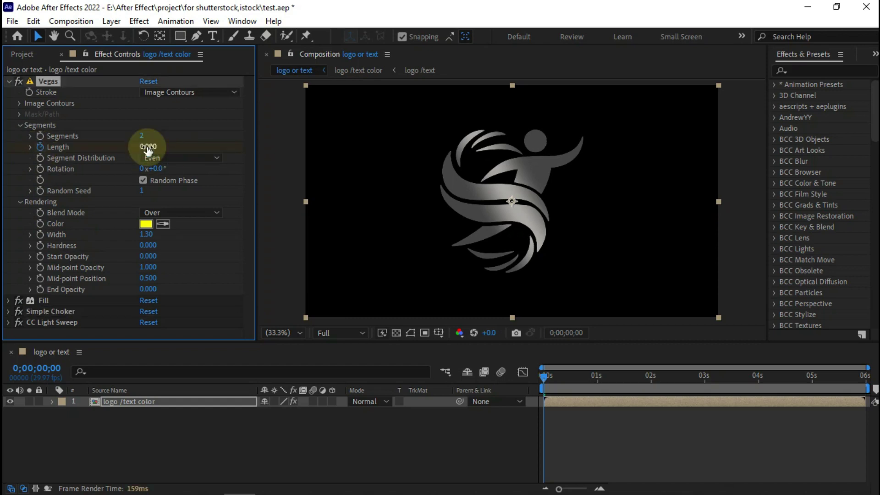
Move the CC Light Sweep's center beyond the logo's left side, about 363, 537, and start keyframing Center at 0 seconds
left_click(8, 322)
left_click(63, 243)
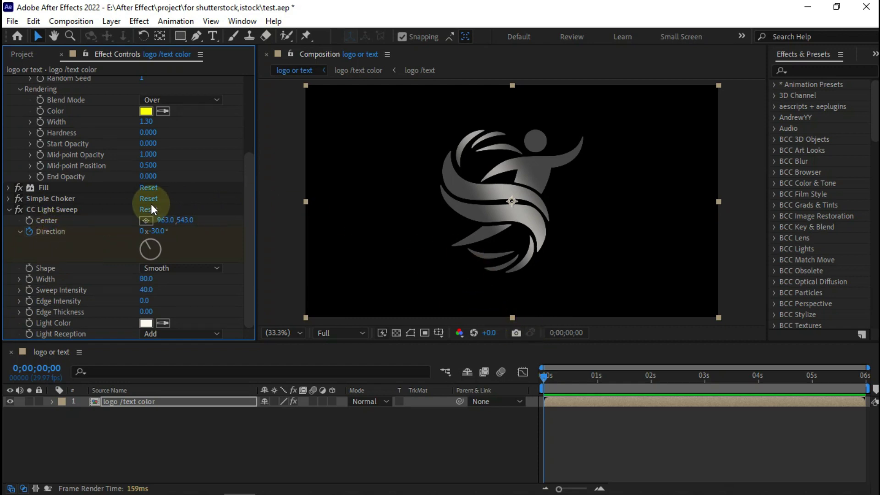
left_click_drag(165, 220, 82, 226)
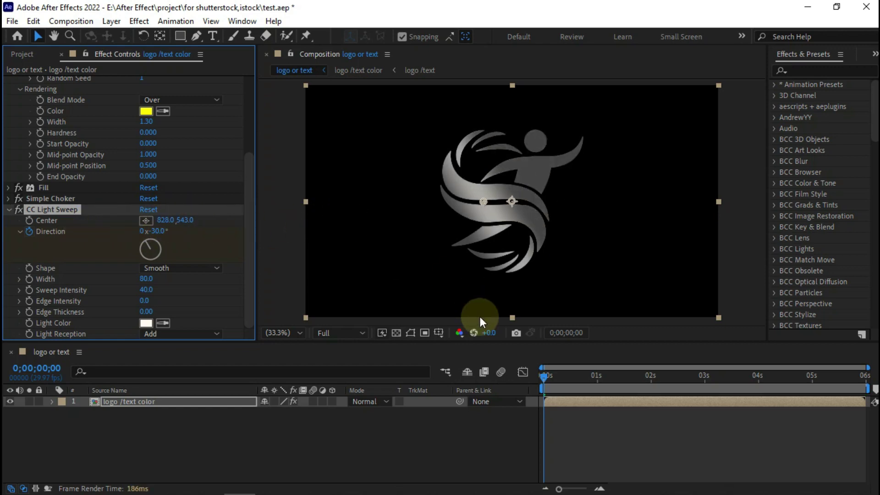
left_click(148, 222)
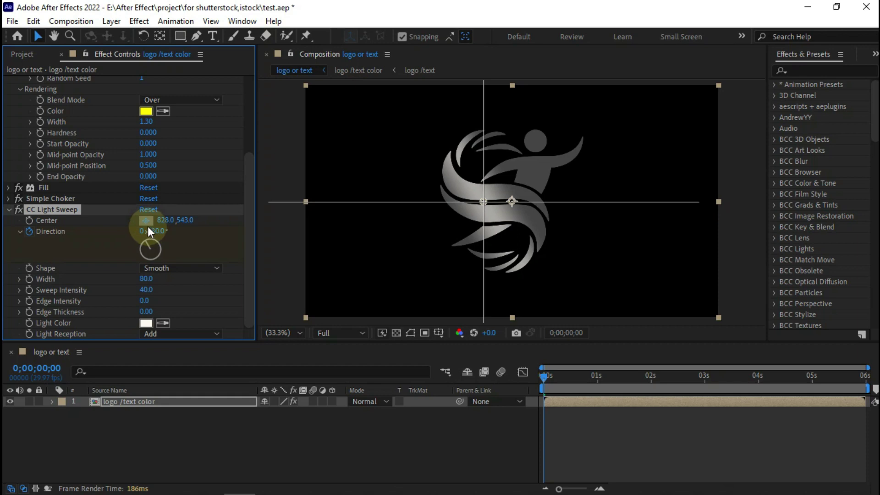
left_click(414, 201)
left_click_drag(413, 201, 384, 200)
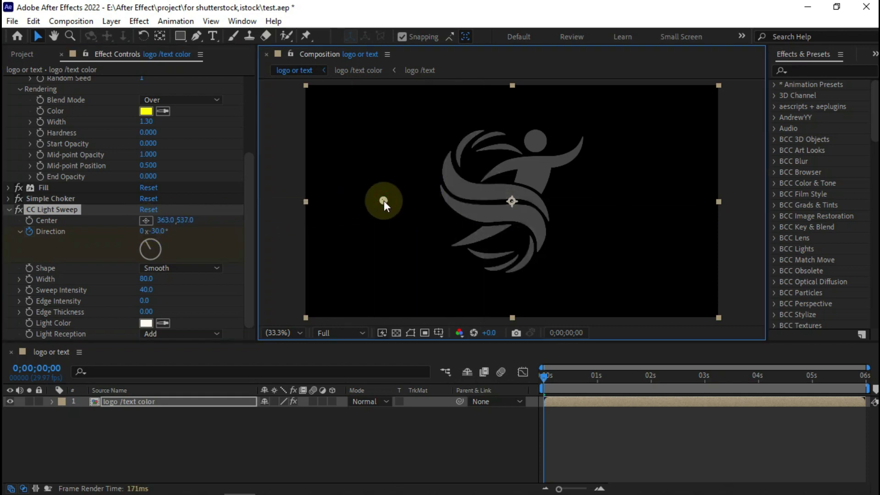
left_click(30, 220)
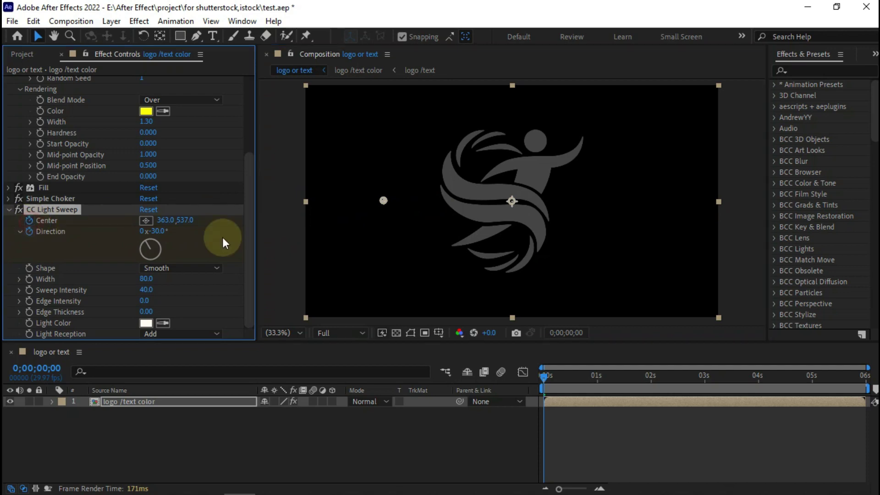
At 3 seconds, move the light sweep's center well past the logo's right side as a second keyframe and preview the sweep
left_click(706, 382)
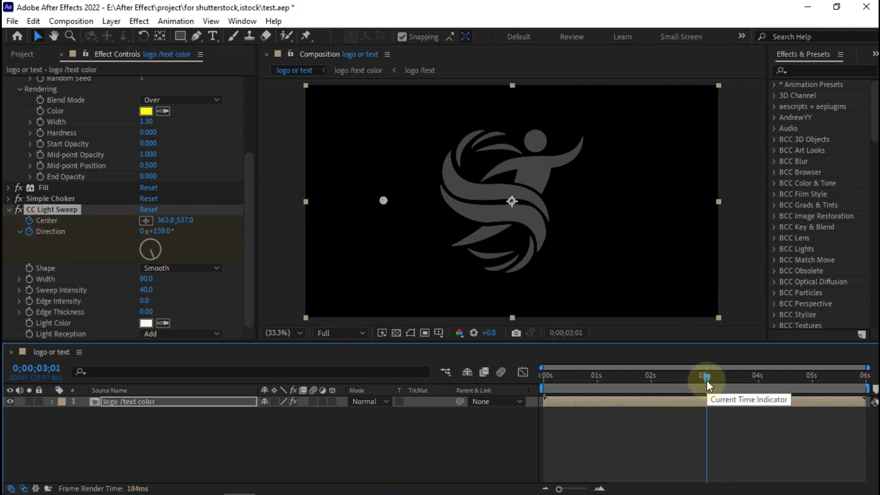
left_click(704, 384)
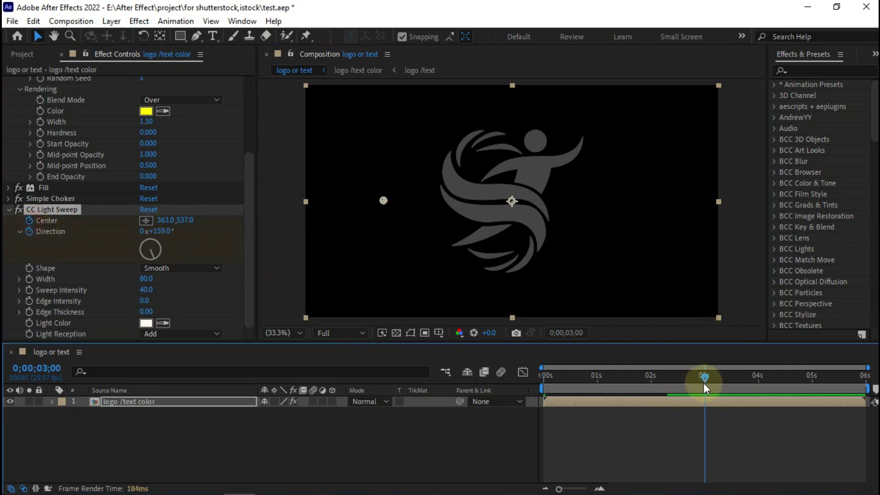
left_click(146, 221)
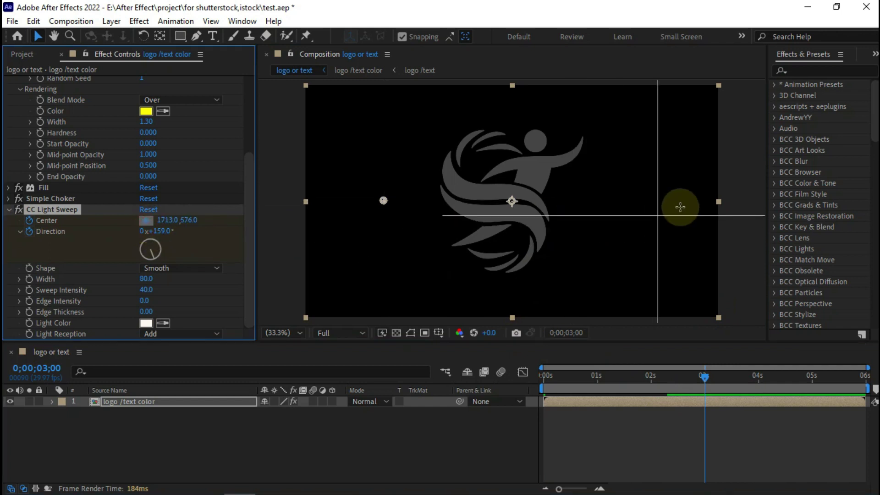
left_click(666, 199)
left_click_drag(685, 379, 540, 397)
key("space")
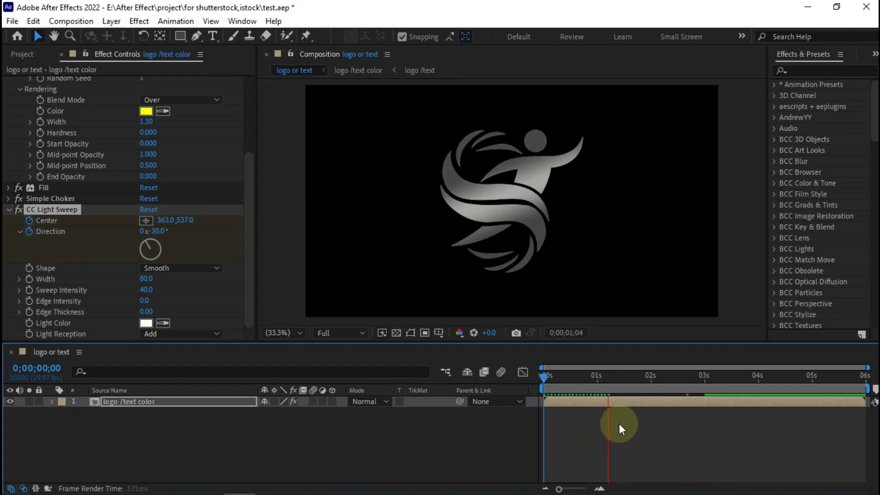
Change the Vegas Blend Mode to Transparent, preview from the start, and enlarge the composition view
left_click(10, 210)
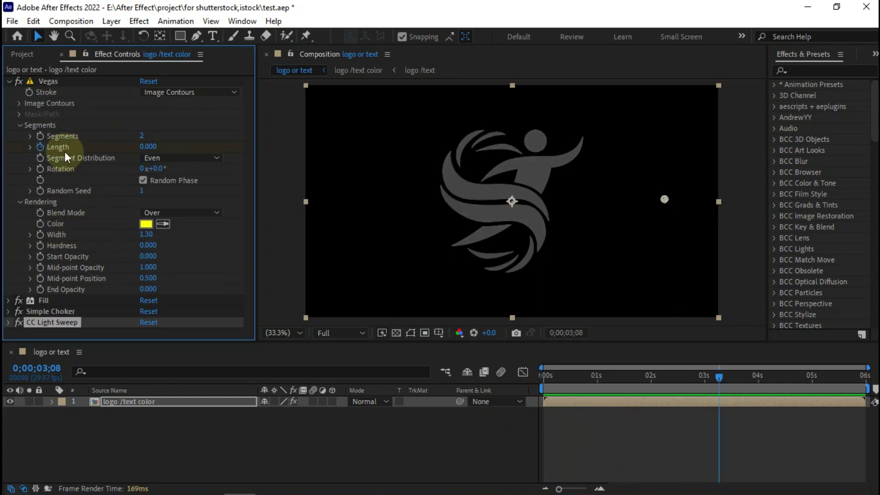
left_click(181, 212)
left_click(175, 225)
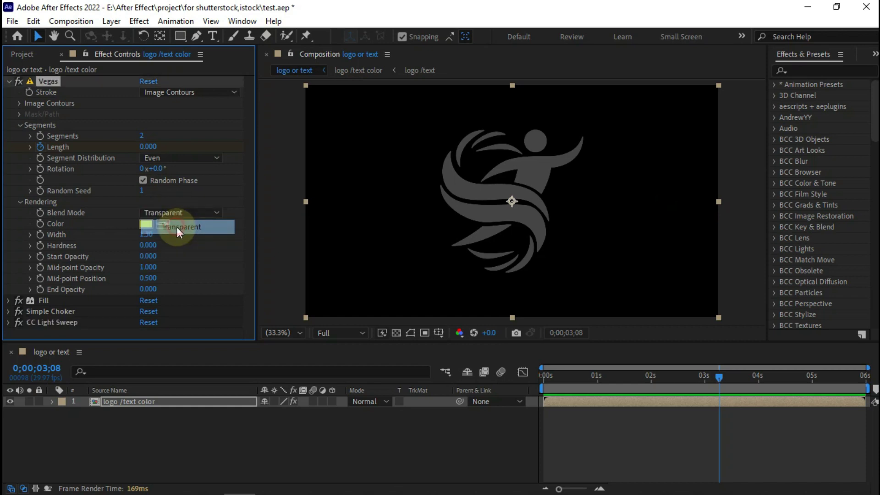
left_click_drag(609, 373, 533, 379)
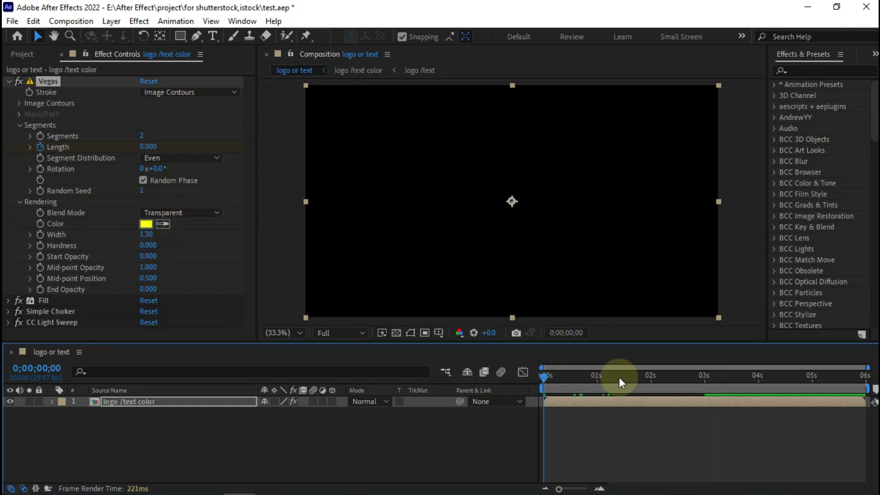
key("space")
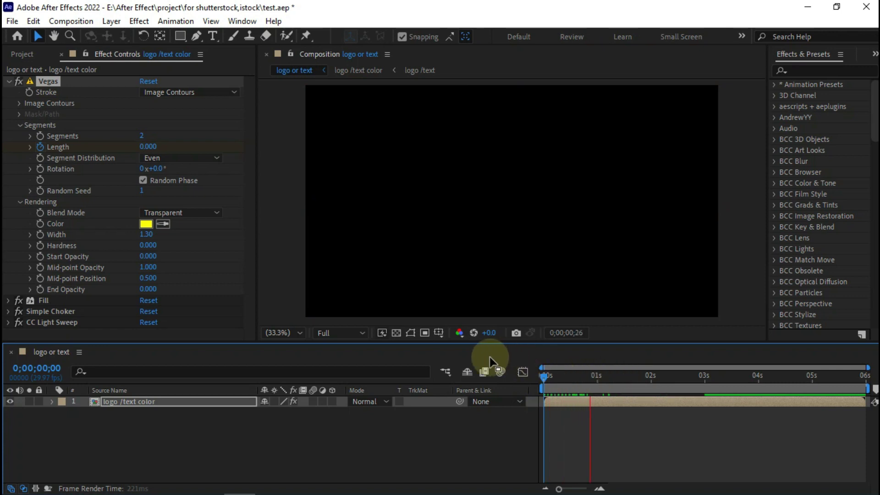
left_click_drag(480, 343, 472, 361)
key("space")
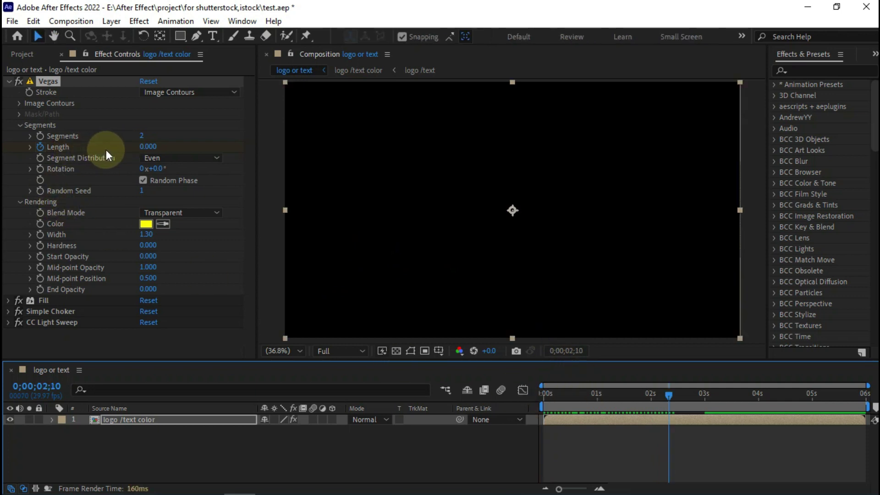
Reveal the logo layer's keyframes and set the Vegas Length to 0.450 at 0;00;01;07
left_click(183, 420)
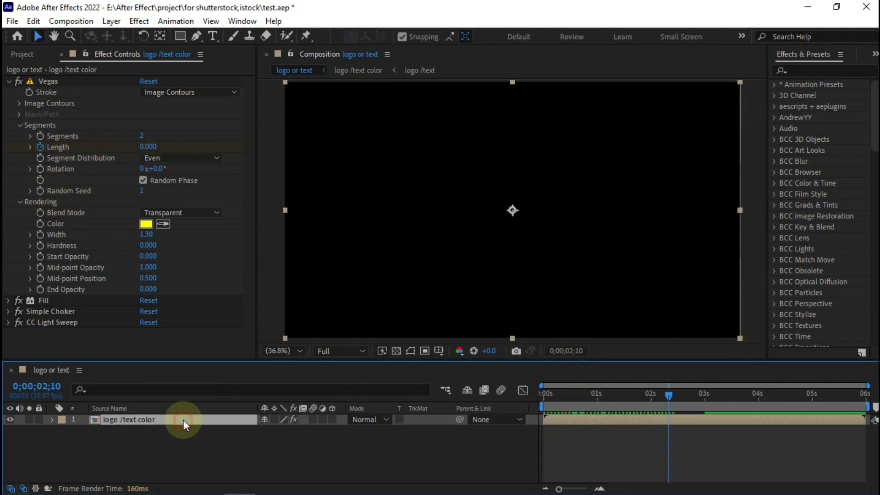
key("u")
left_click_drag(608, 404, 609, 405)
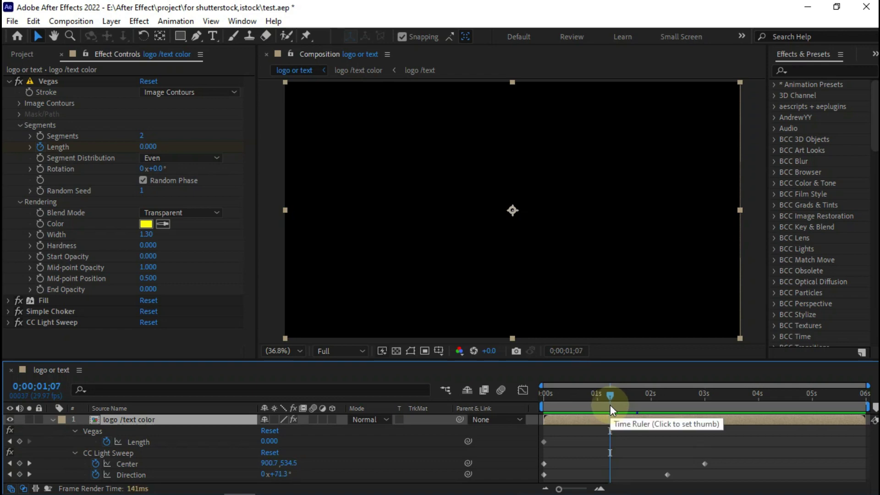
left_click(146, 146)
type(".450")
key("Return")
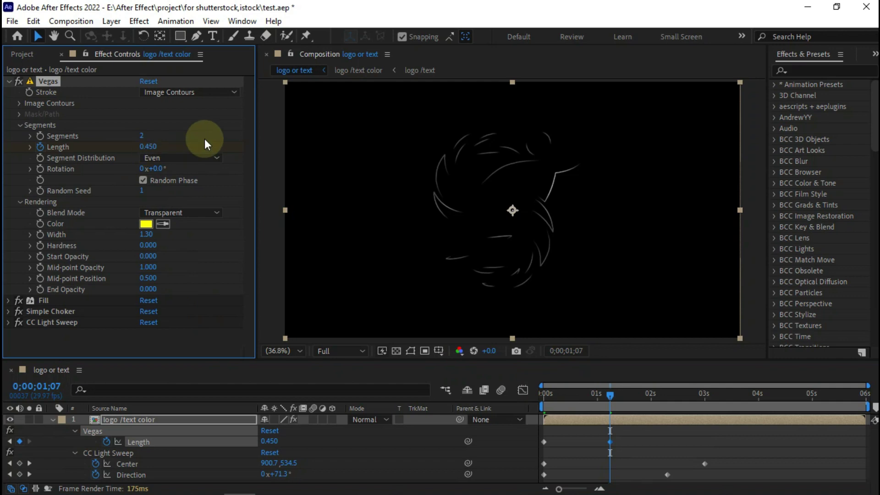
Set the Vegas Length to 0 at 3 seconds as a third keyframe and preview the outline animation from the start
left_click_drag(605, 393, 516, 402)
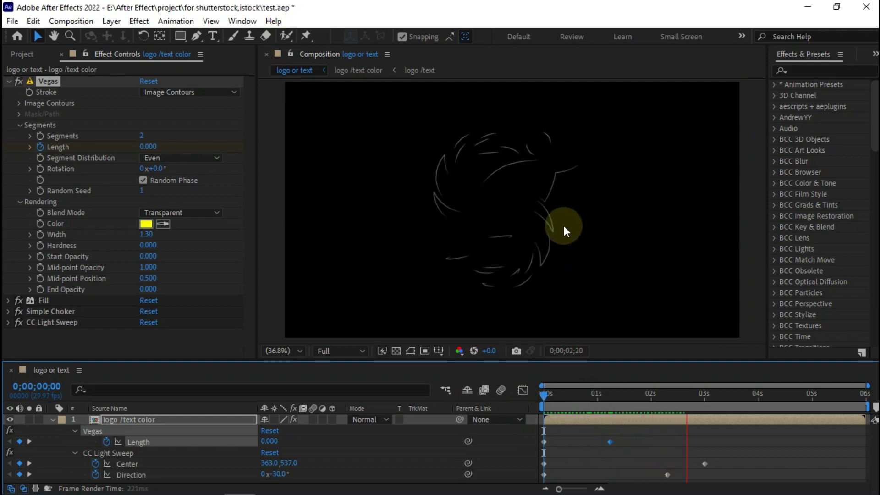
left_click_drag(650, 387, 631, 401)
left_click_drag(633, 400, 665, 402)
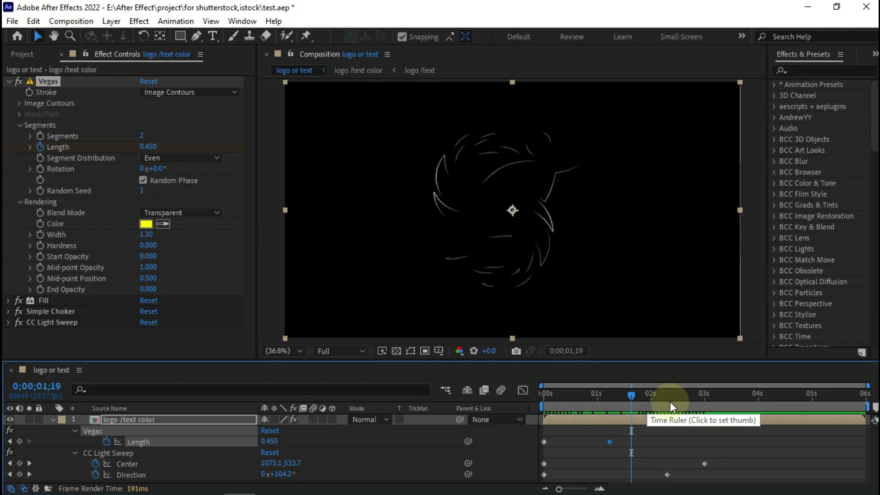
left_click(704, 397)
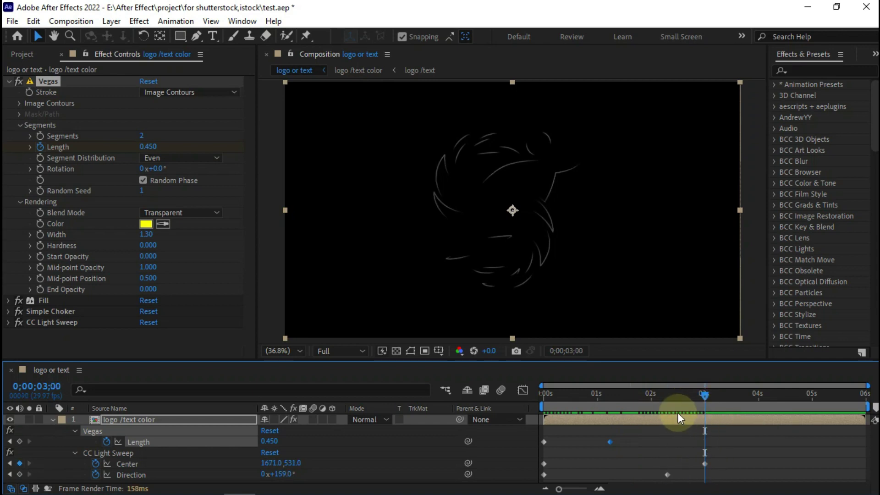
left_click(148, 146)
type("0")
key("Return")
left_click_drag(620, 398, 534, 402)
key("space")
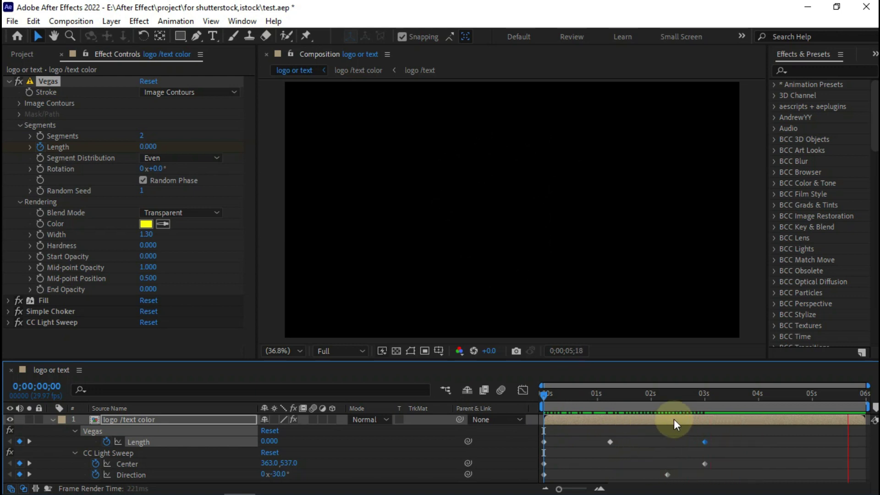
key("space")
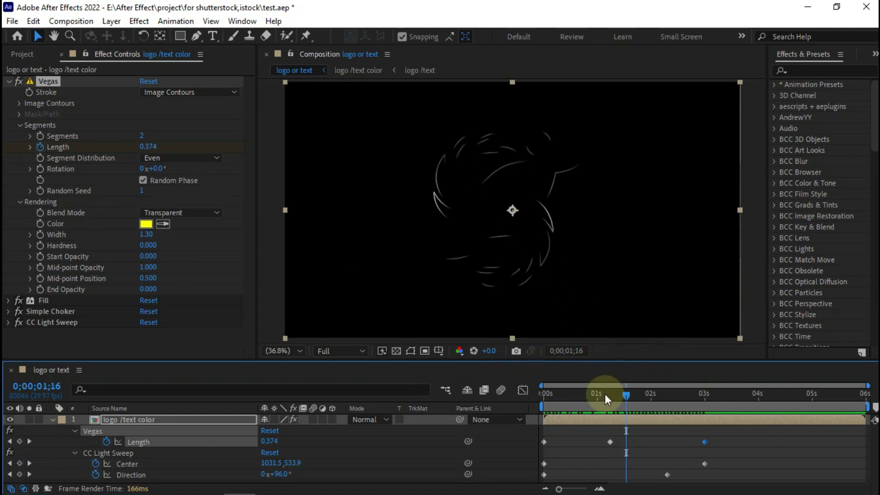
Keyframe the Vegas Rotation from 0° at 0 seconds to 280° at 3 seconds and preview the rotating outlines from the start
left_click_drag(609, 392, 532, 394)
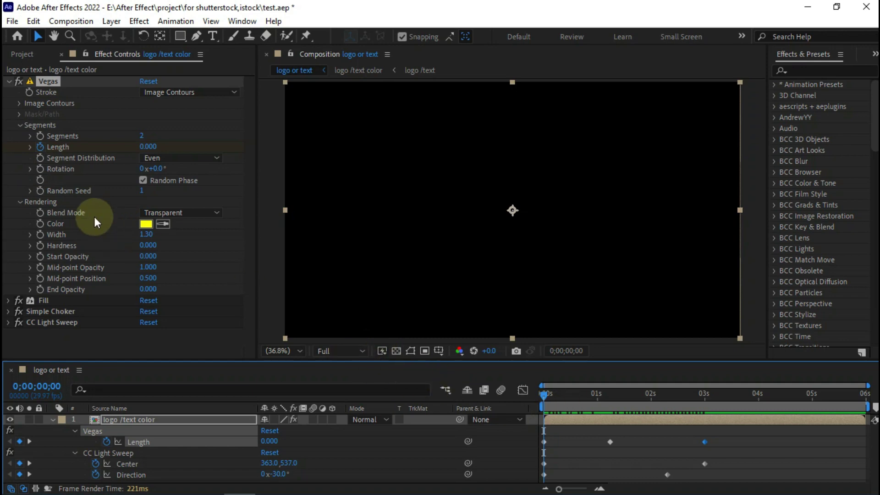
left_click(42, 170)
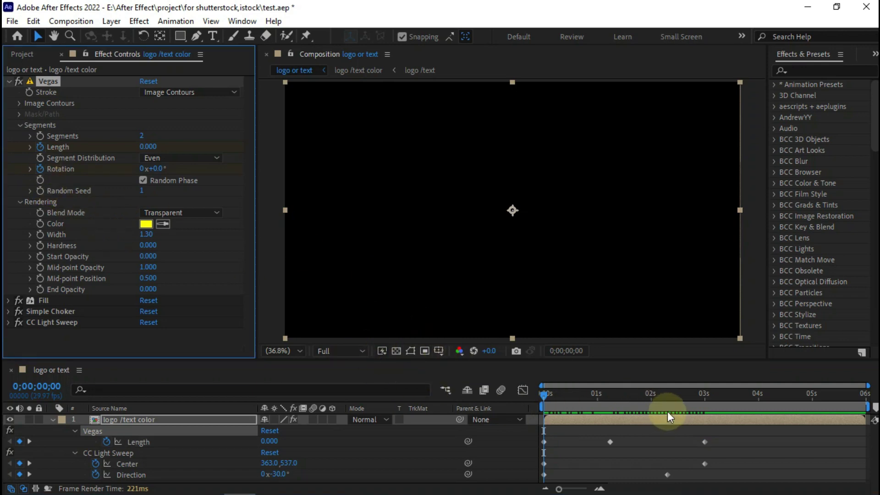
left_click(704, 397)
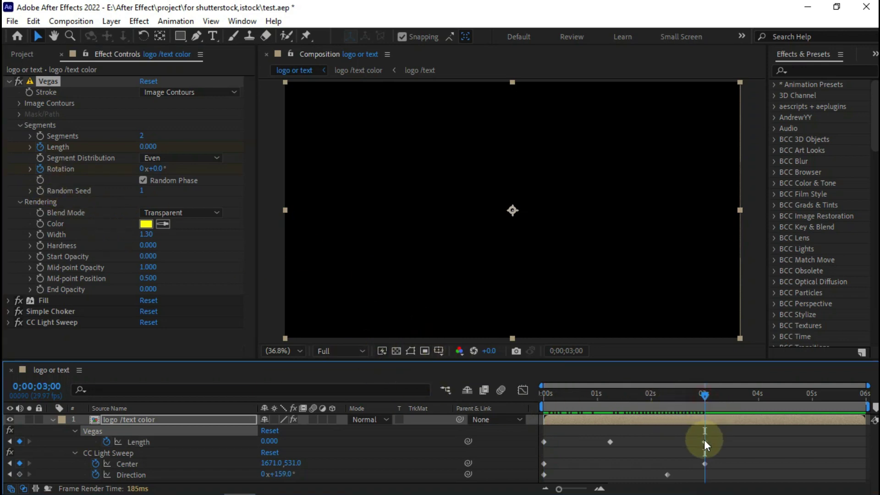
left_click(159, 169)
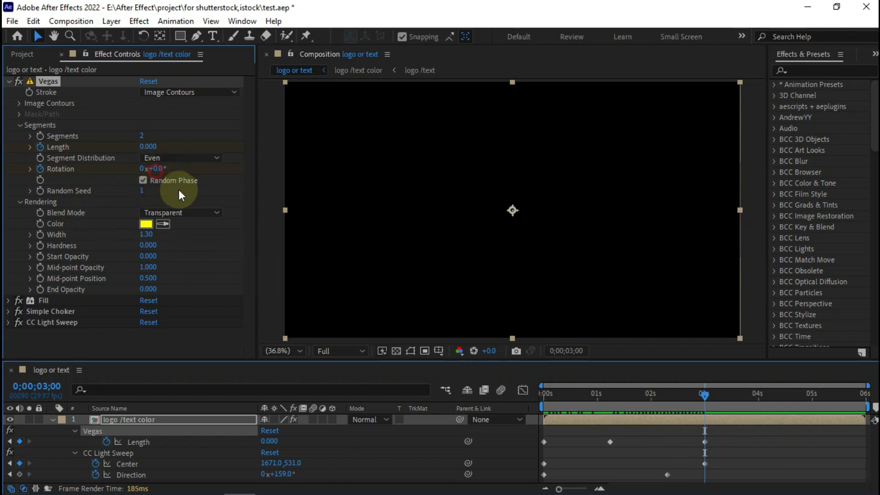
type("280")
key("Return")
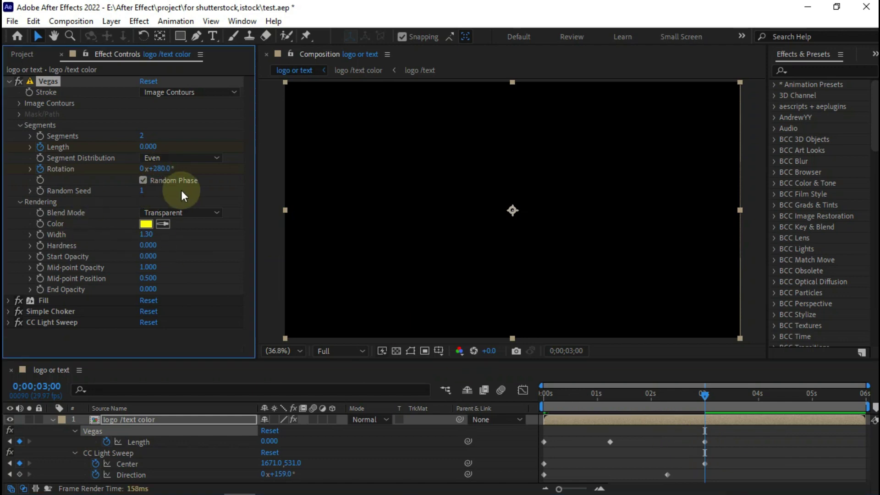
left_click_drag(593, 401, 530, 399)
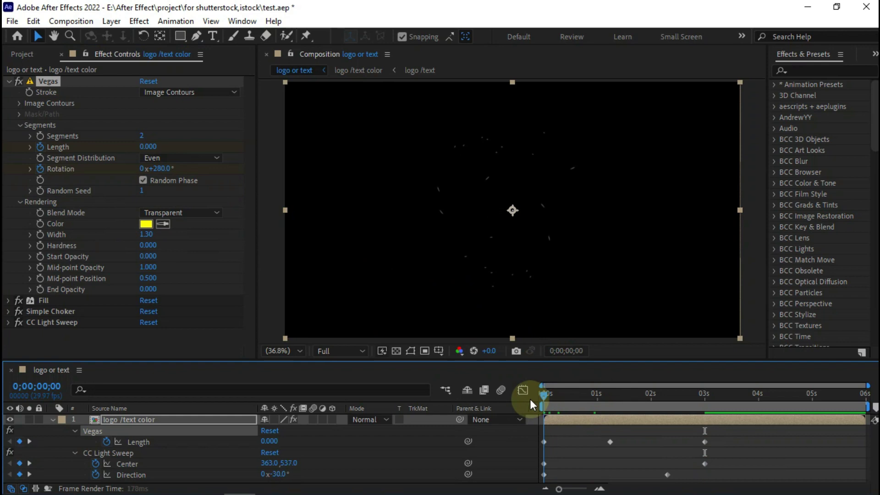
key("space")
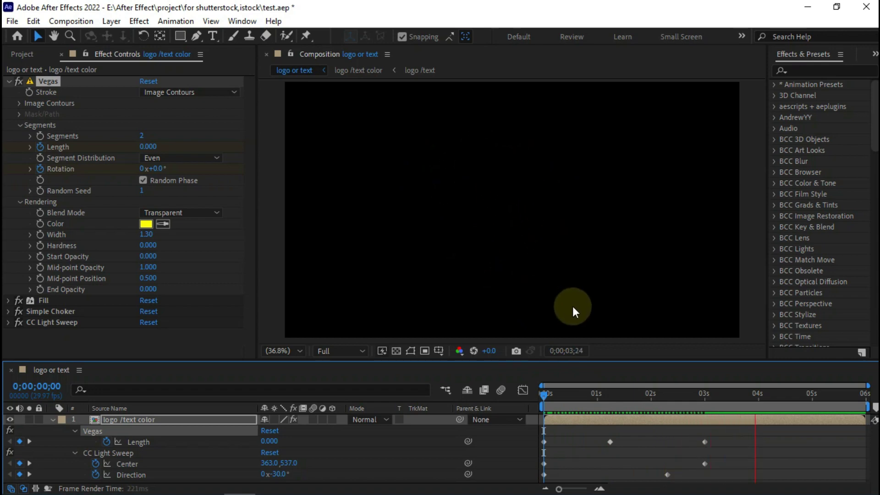
left_click_drag(601, 394, 552, 400)
key("space")
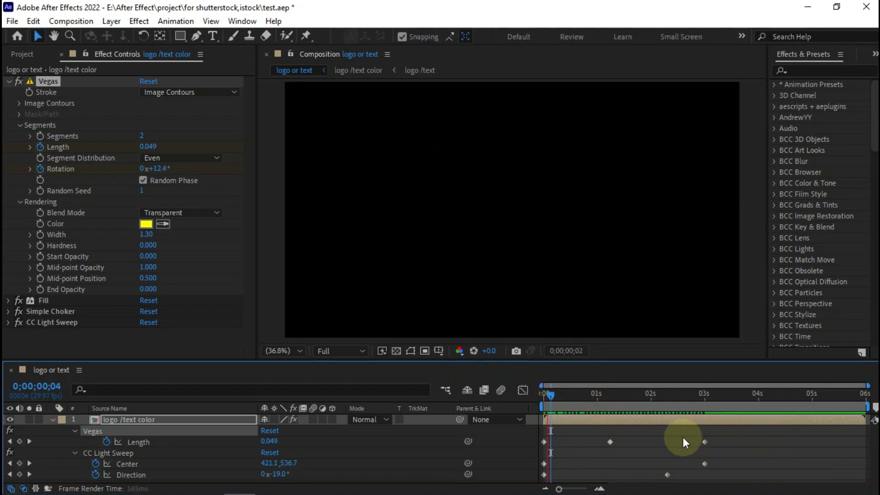
left_click(623, 408)
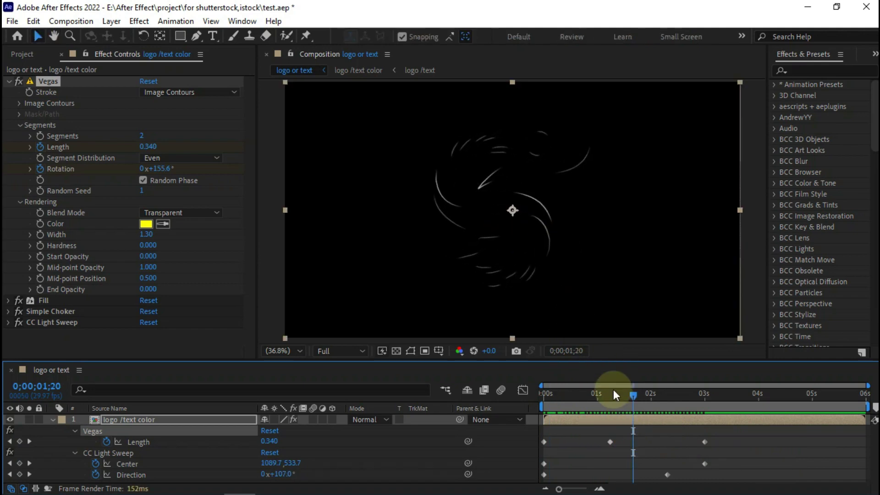
Collapse the logo /text color layer's properties and duplicate the layer
left_click(53, 421)
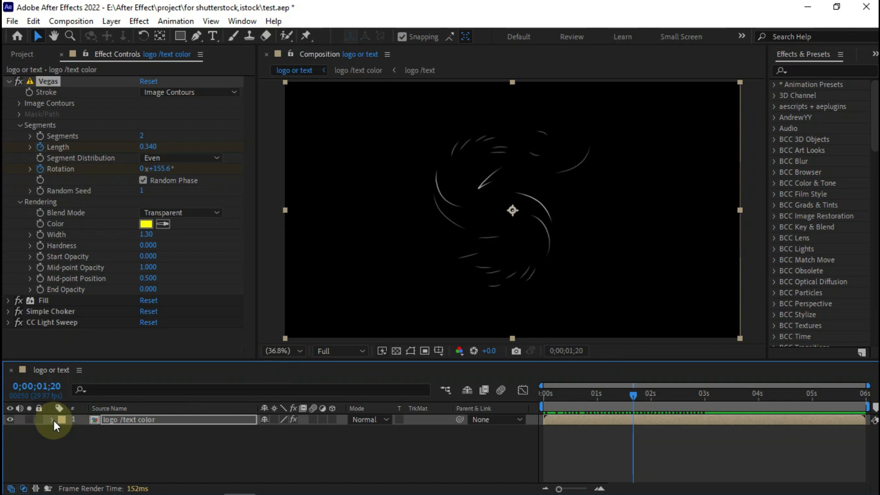
left_click(146, 418)
key("ctrl+d")
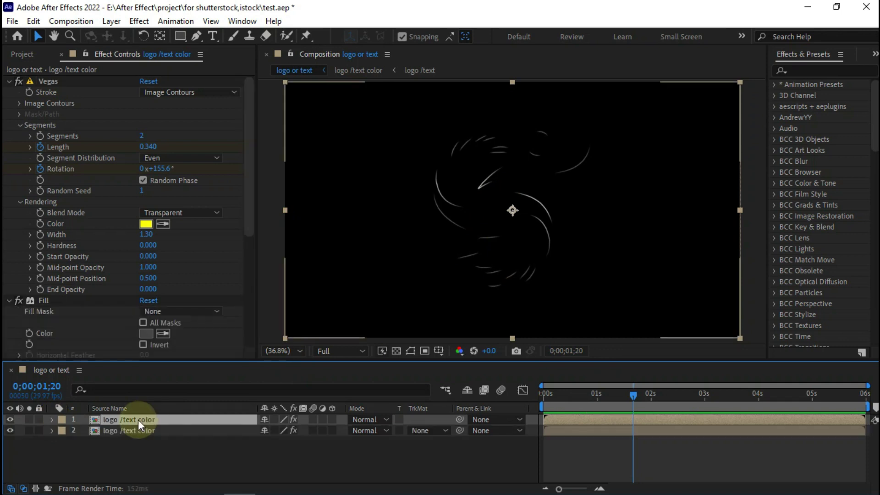
Apply CC Radial Fast Blur to the lower logo /text color layer and set its Zoom to Brightest
left_click(136, 432)
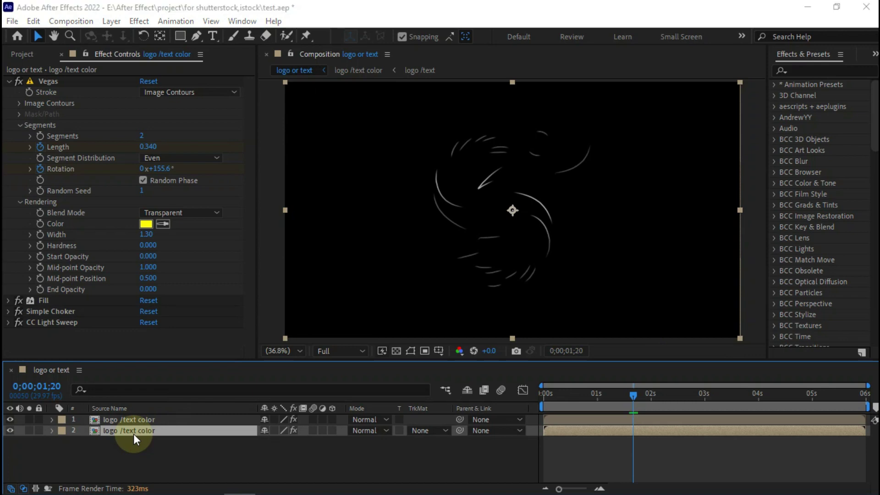
key("ctrl+space")
type("cc")
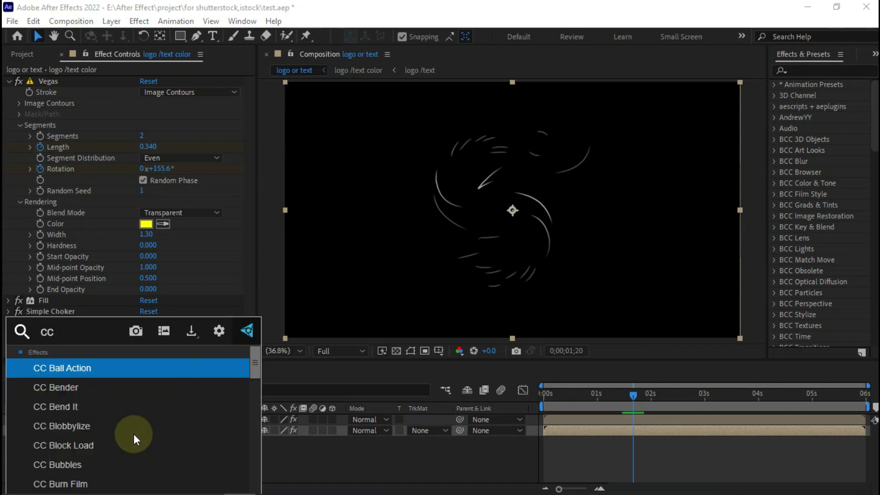
type(" radi")
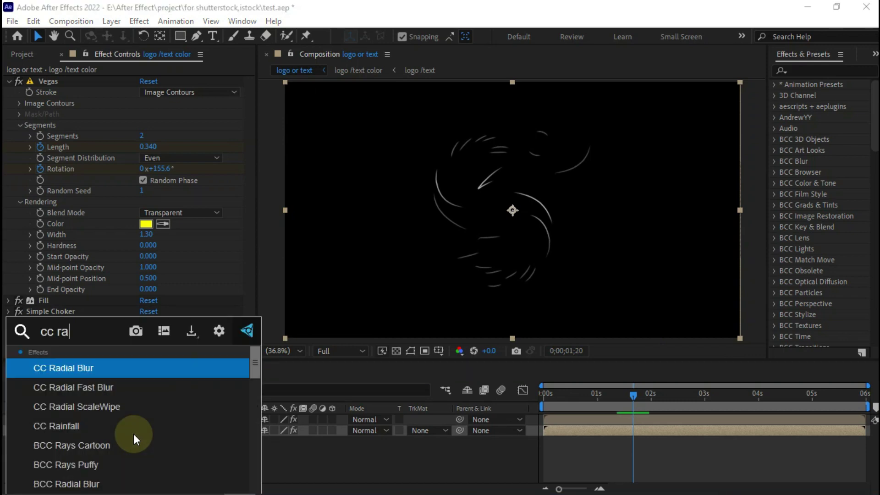
left_click(108, 394)
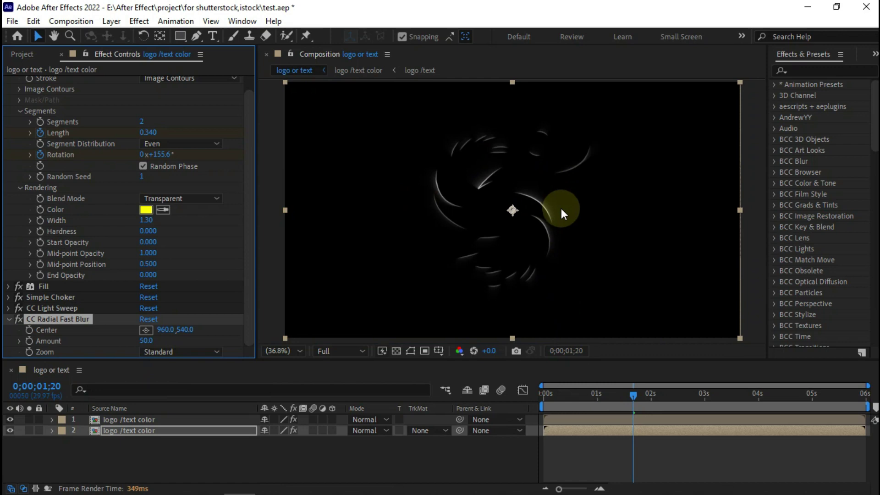
left_click(165, 354)
left_click(177, 381)
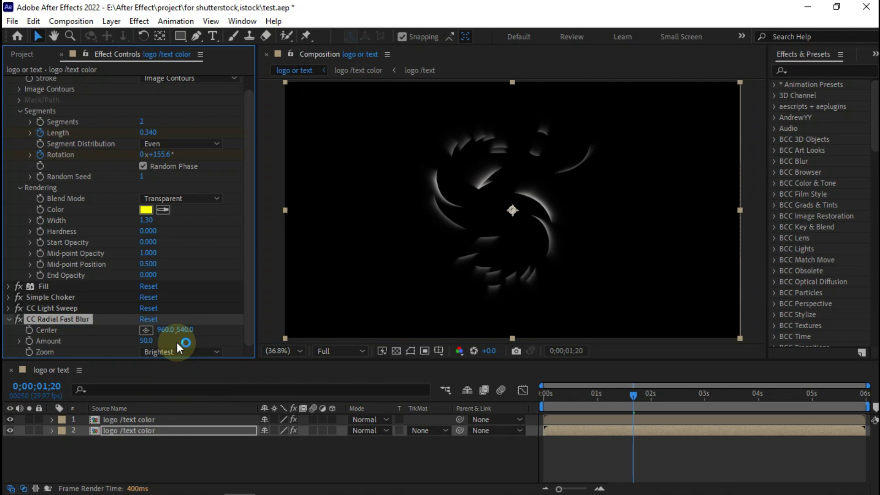
Try CC Radial Fast Blur Amounts of 95, 100 and 80 on the lower logo layer
left_click(146, 340)
type("95")
key("Return")
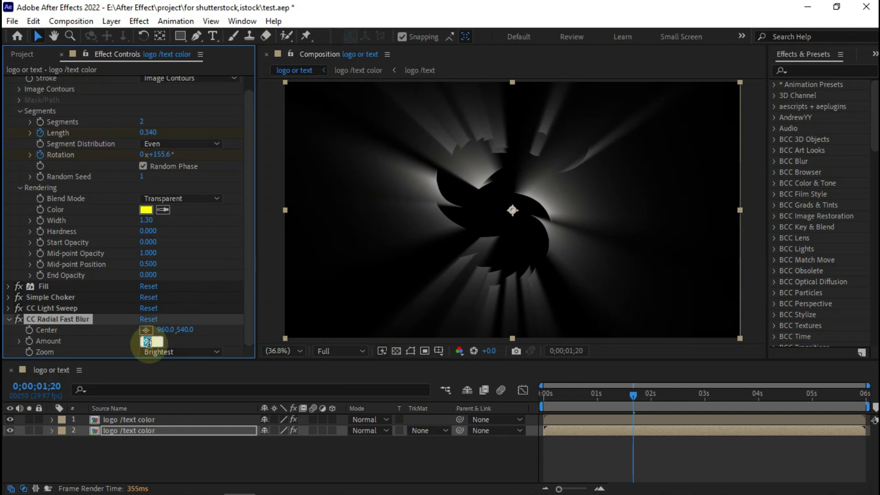
left_click(147, 341)
type("100")
key("Return")
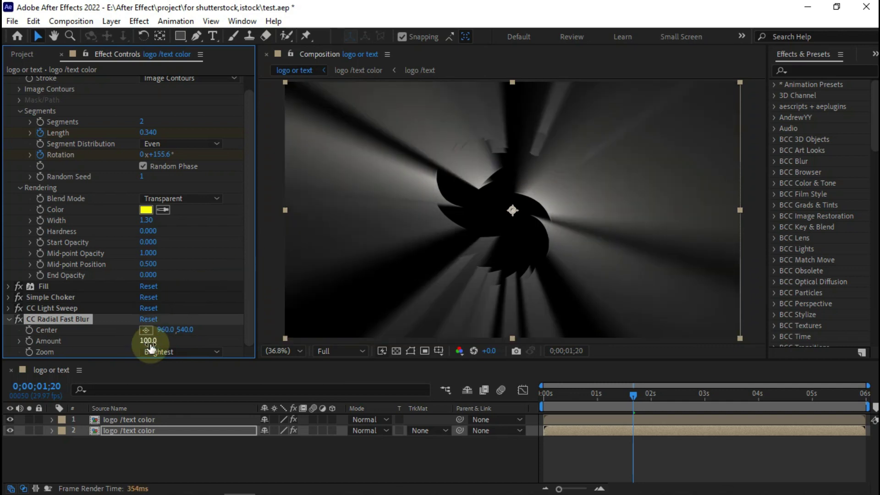
left_click(149, 342)
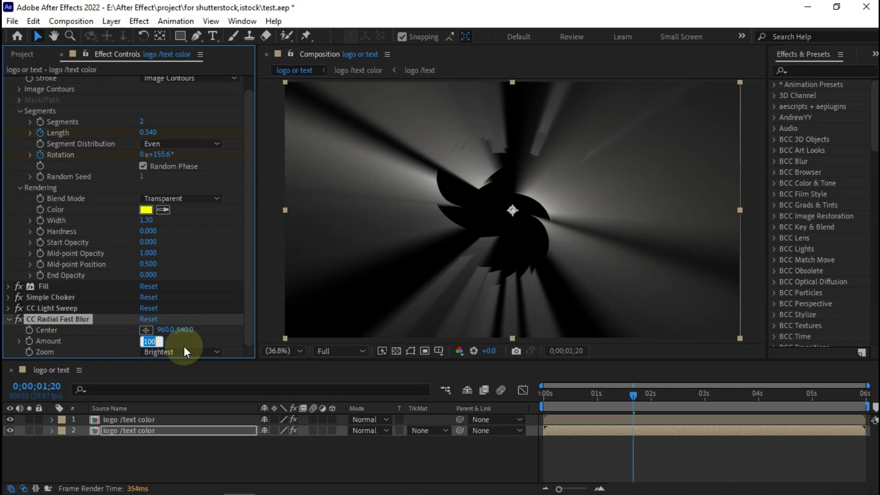
type("9")
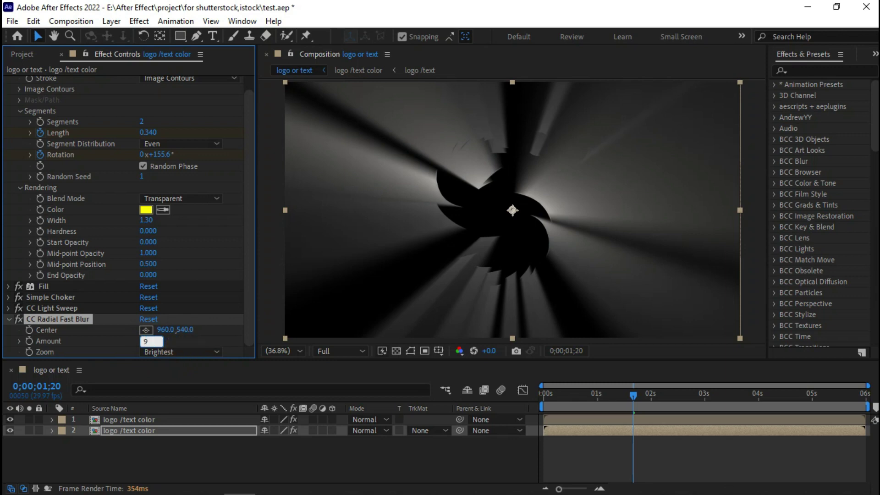
type("60")
key("Return")
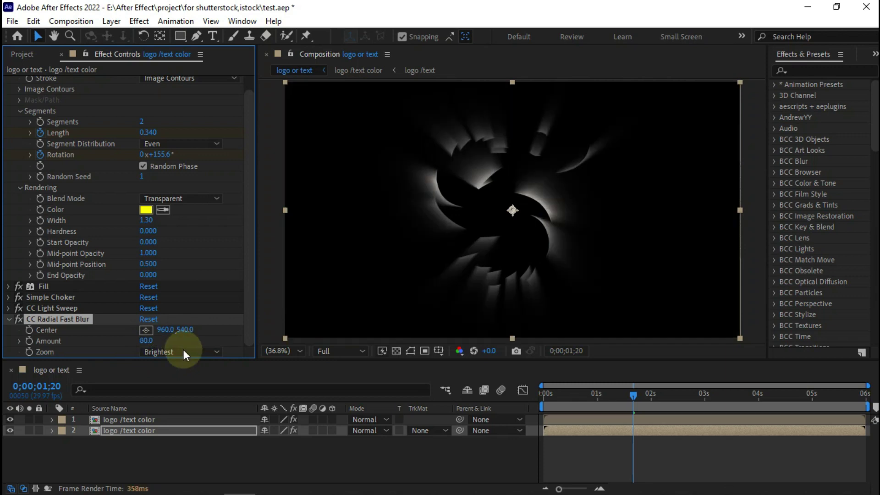
Set the CC Radial Fast Blur Amount to 90 and preview the light rays from the start
left_click(146, 341)
type("90")
key("Return")
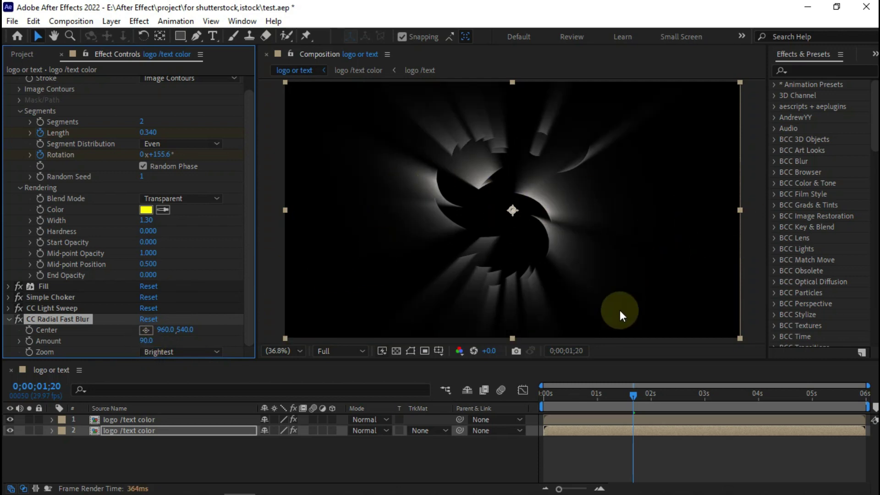
left_click_drag(606, 404, 515, 393)
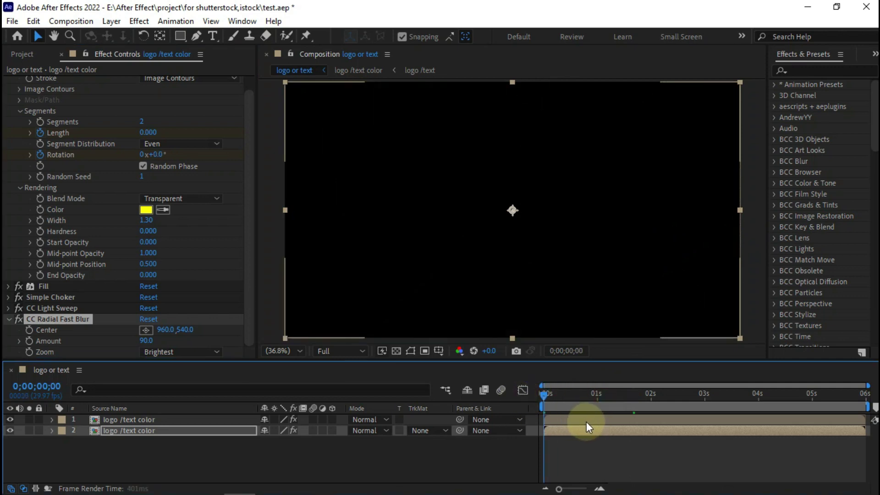
left_click_drag(589, 427, 588, 427)
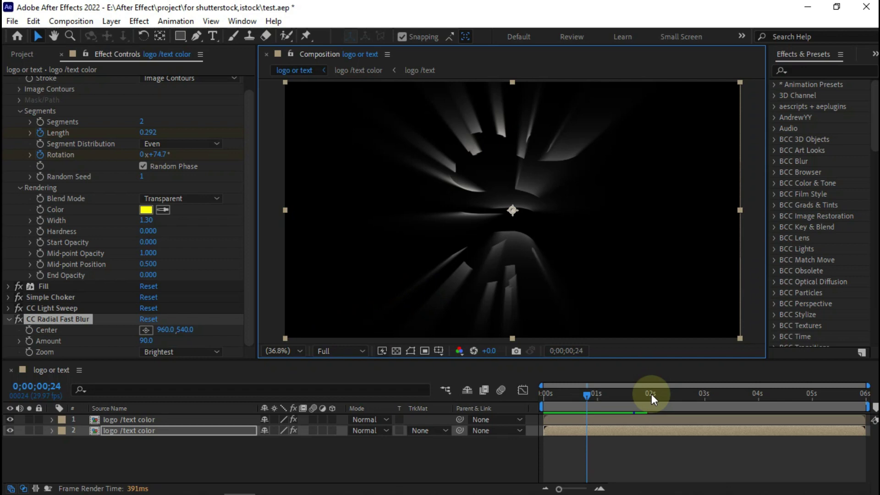
Start keyframing the CC Radial Fast Blur Center at 0 seconds and move it beyond the logo's left side, about 250, 544
left_click_drag(602, 398, 502, 391)
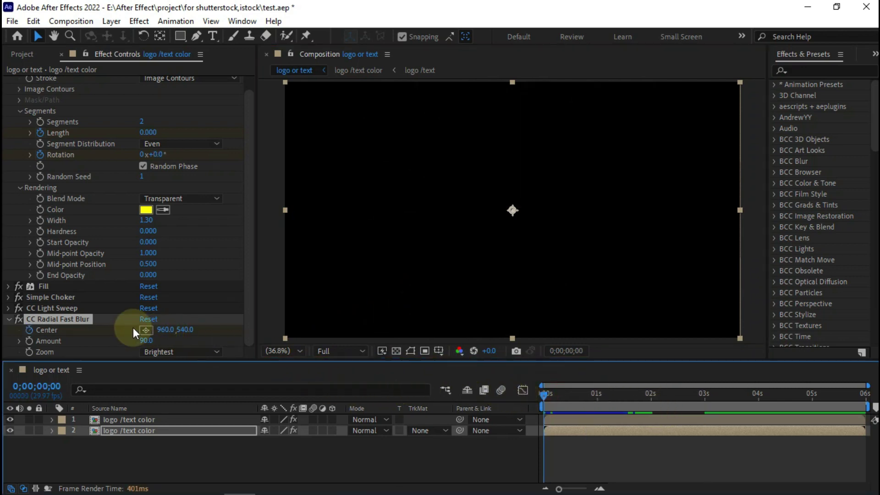
left_click(152, 331)
left_click(325, 212)
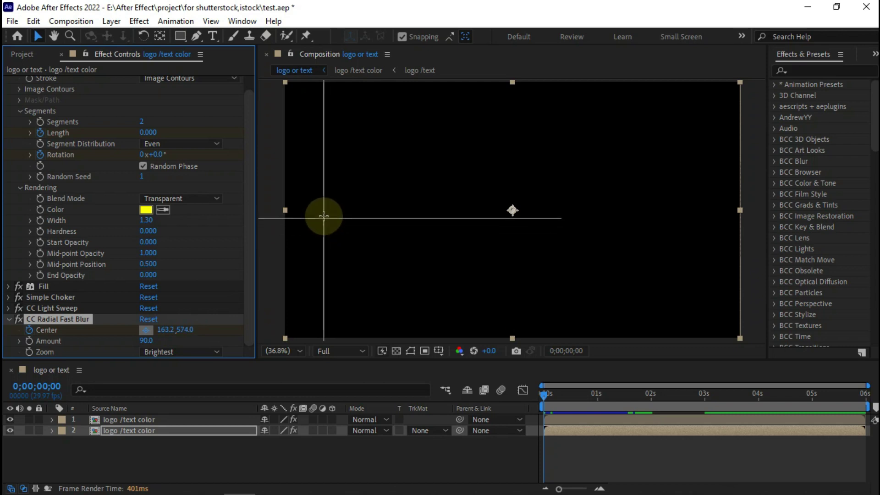
left_click_drag(327, 211, 345, 211)
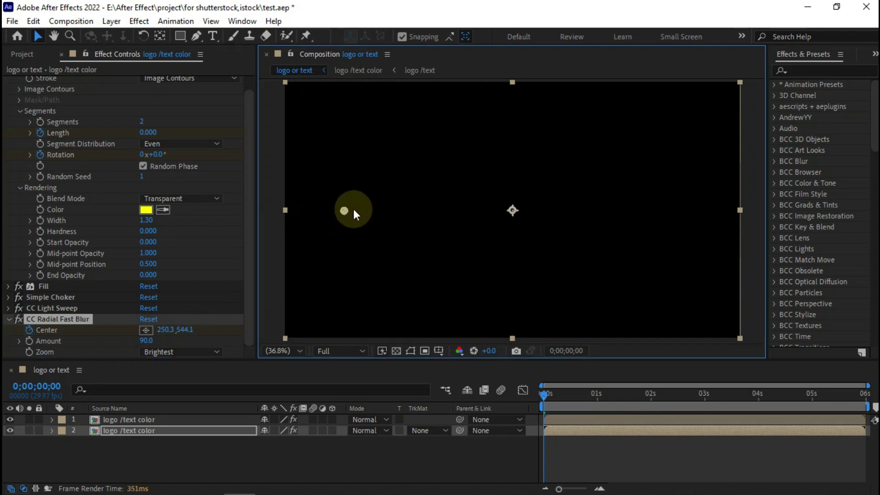
At 3 seconds, move the radial blur's Center past the logo's right side, about 1540, 539, and preview from the start
left_click(705, 398)
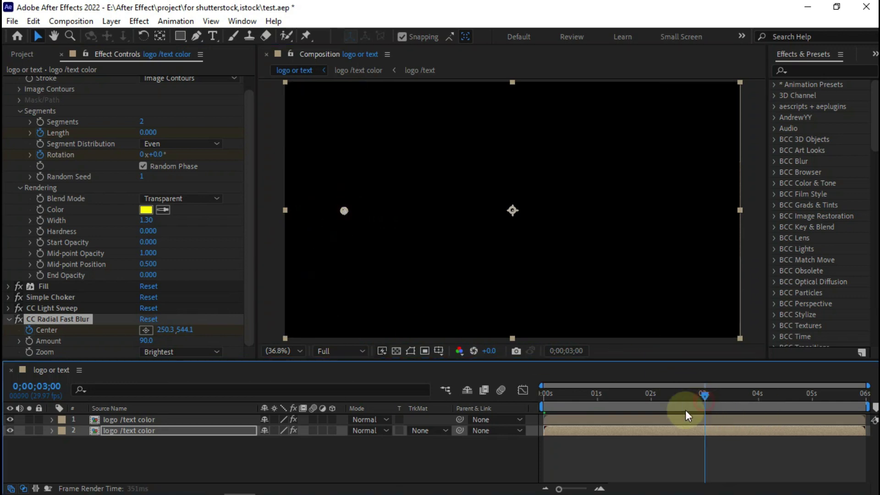
left_click(146, 330)
left_click(650, 210)
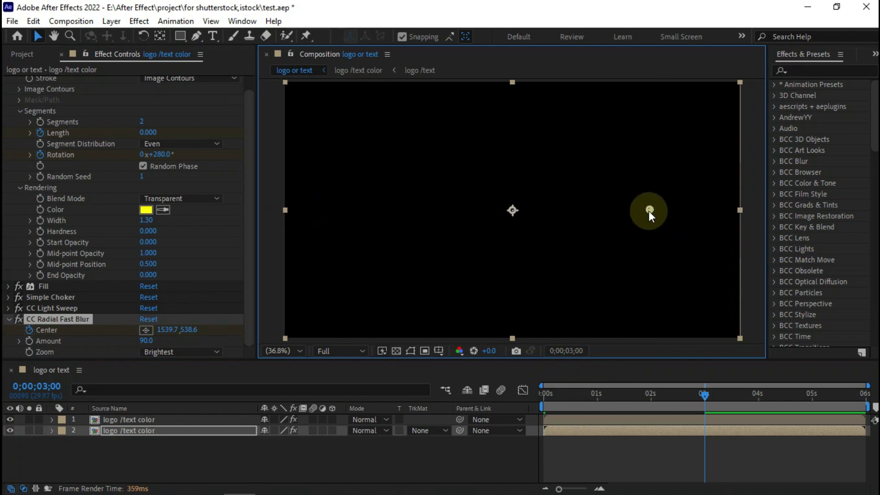
left_click_drag(703, 401, 549, 433)
key("space")
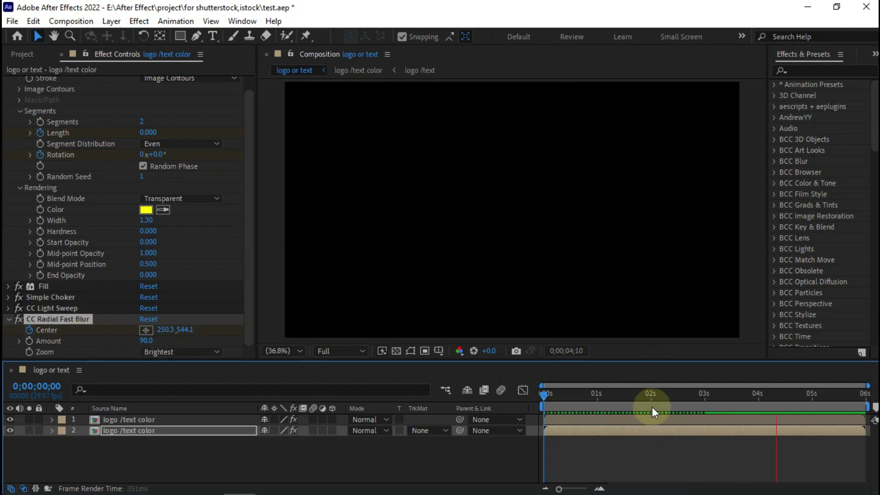
Add Title background shine glow.mp4 as the top layer of the logo or text composition and set its blending mode to Color Dodge
left_click(625, 394)
left_click(31, 55)
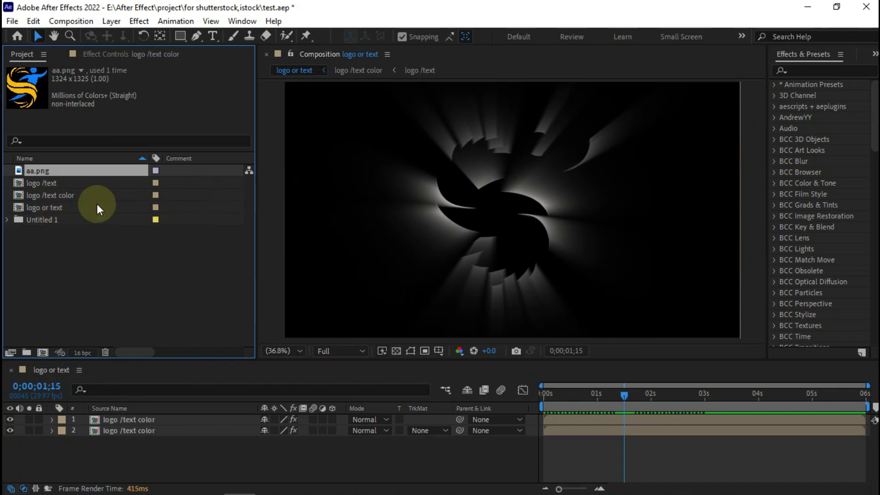
double_click(46, 220)
left_click_drag(69, 293, 109, 439)
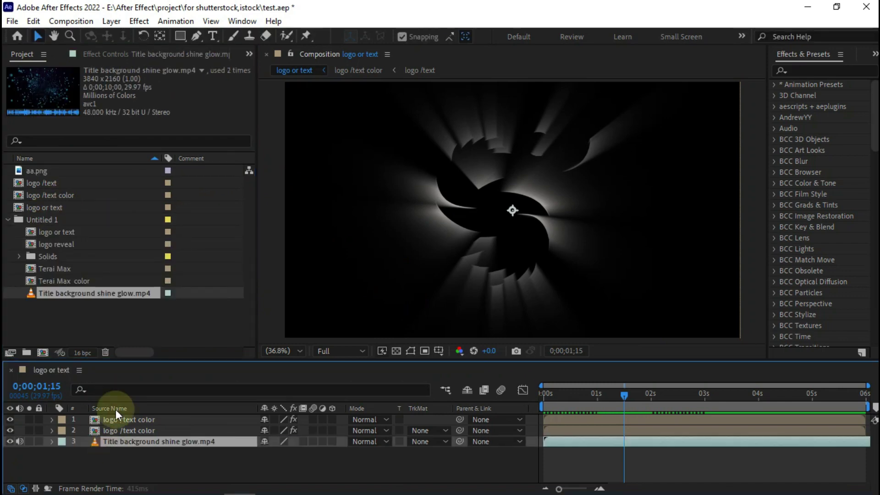
left_click_drag(138, 441, 157, 418)
left_click(377, 419)
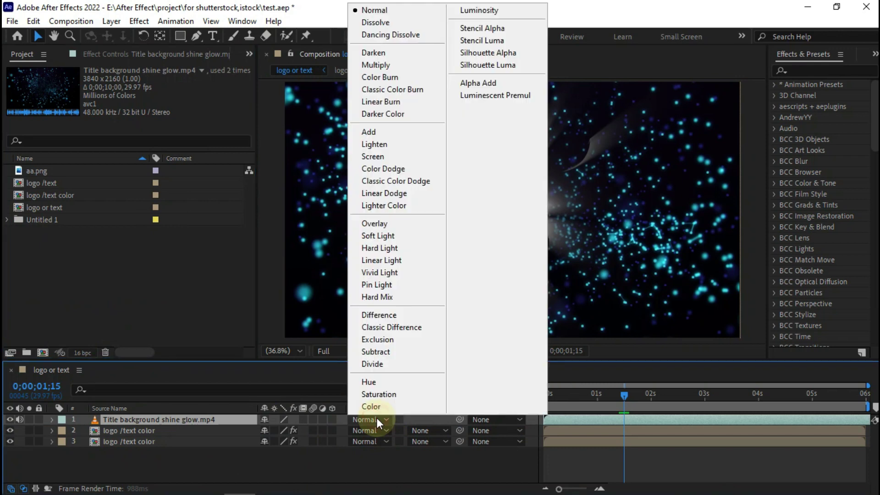
left_click(379, 171)
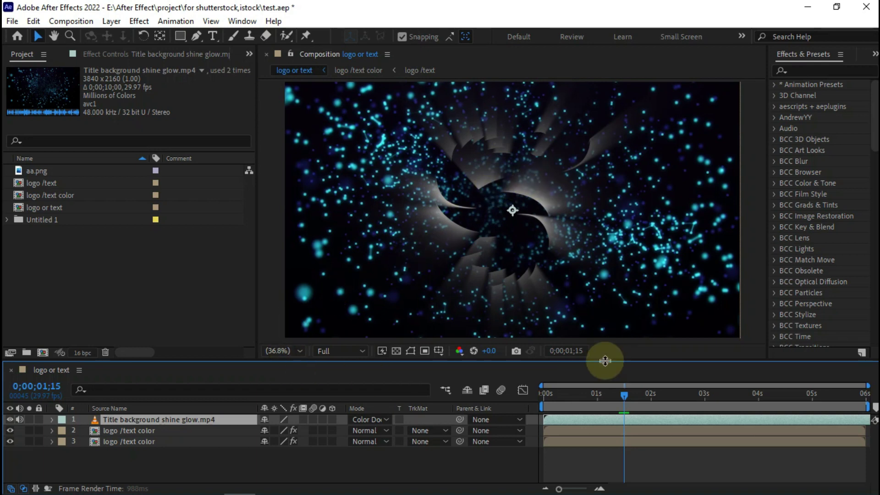
Create a black 1920 x 1080 solid named bg and place it below all other layers
right_click(351, 461)
mouse_move(431, 308)
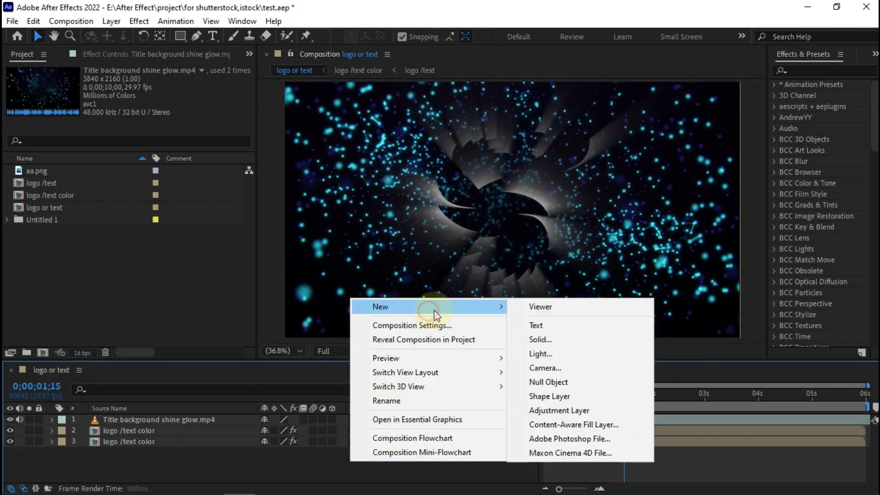
left_click(549, 340)
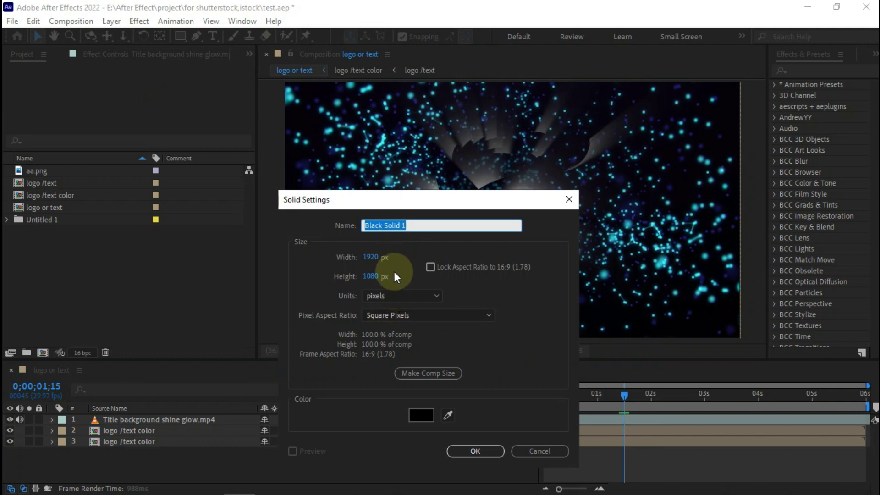
type("bg")
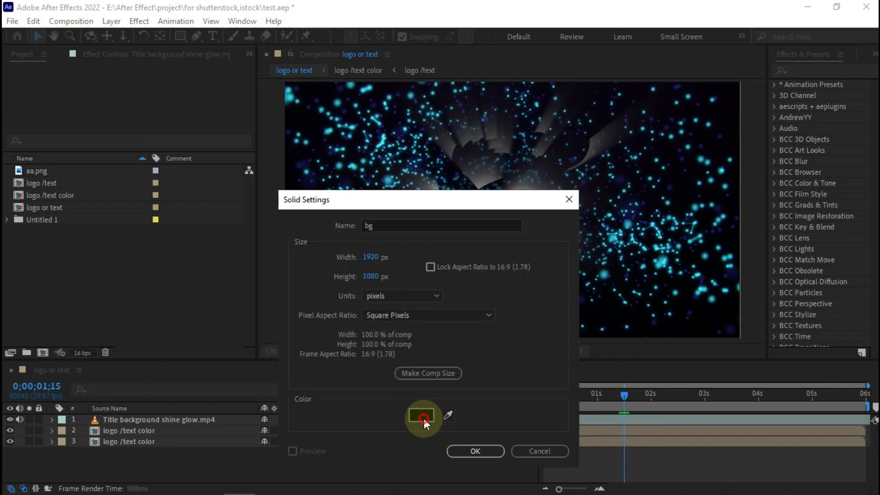
left_click(422, 416)
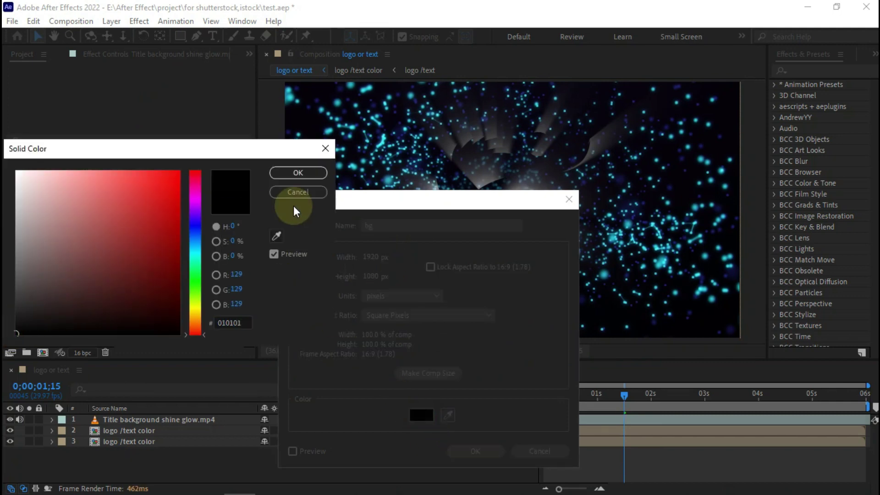
left_click(301, 175)
left_click(481, 456)
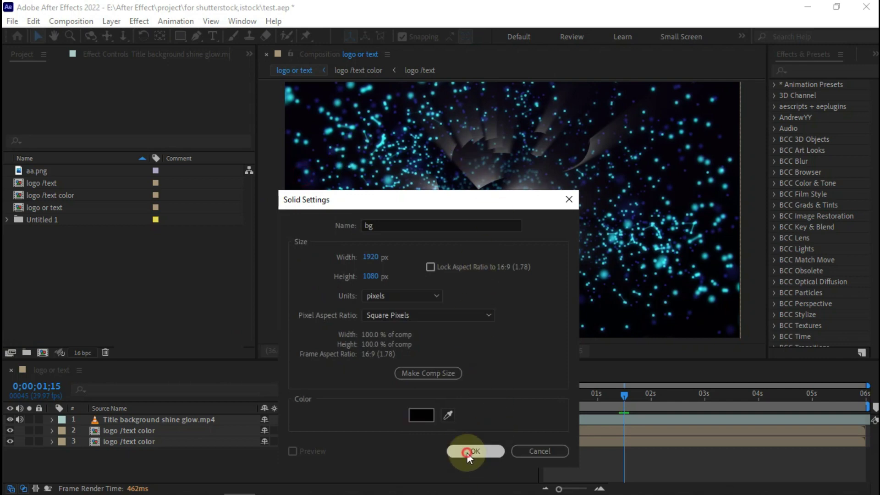
left_click_drag(129, 430, 130, 460)
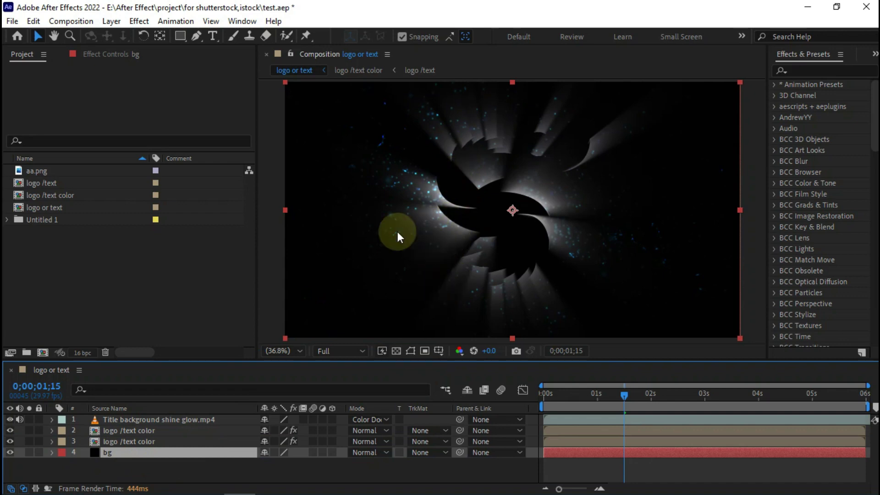
At 0;00;01;09, slide the Title background shine glow.mp4 layer earlier so it begins before the composition start
mouse_move(620, 396)
left_mouse_down()
mouse_move(588, 397)
mouse_move(664, 398)
mouse_move(613, 397)
left_mouse_up()
left_click(585, 423)
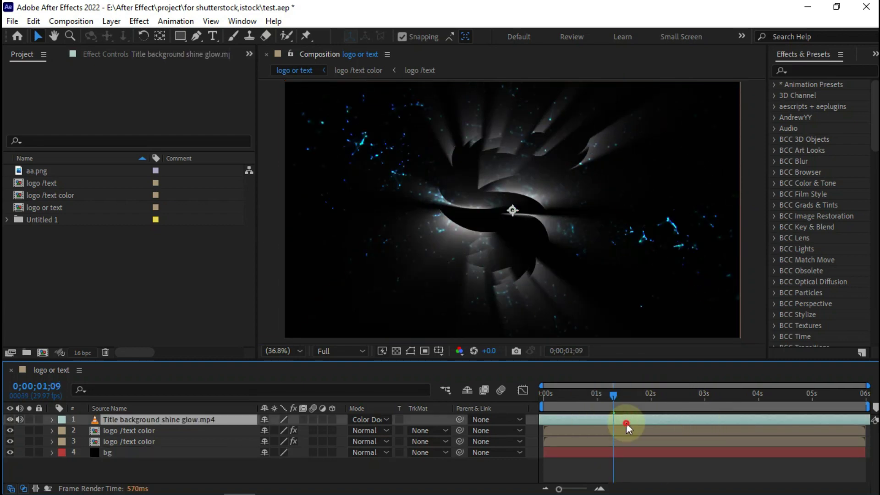
Try a CC Radial Fast Blur Amount of 10 on the lower logo layer and restore it to 90
left_click(138, 442)
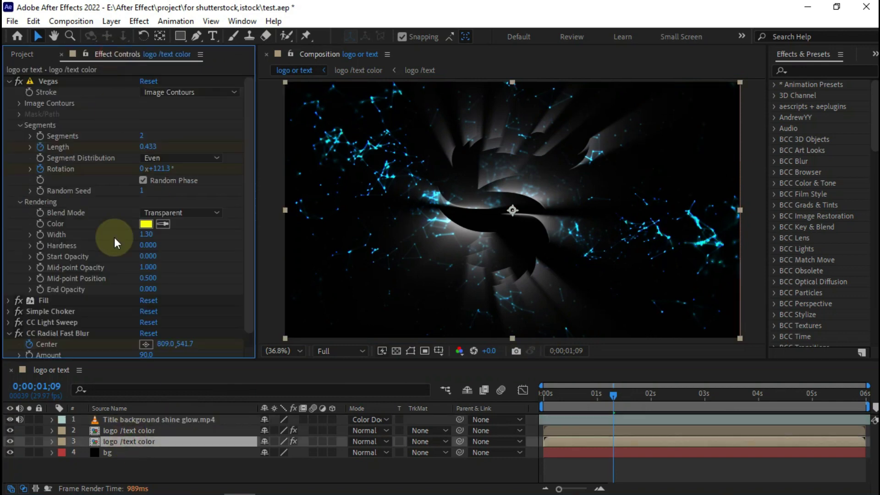
scroll(114, 238, "down", 2)
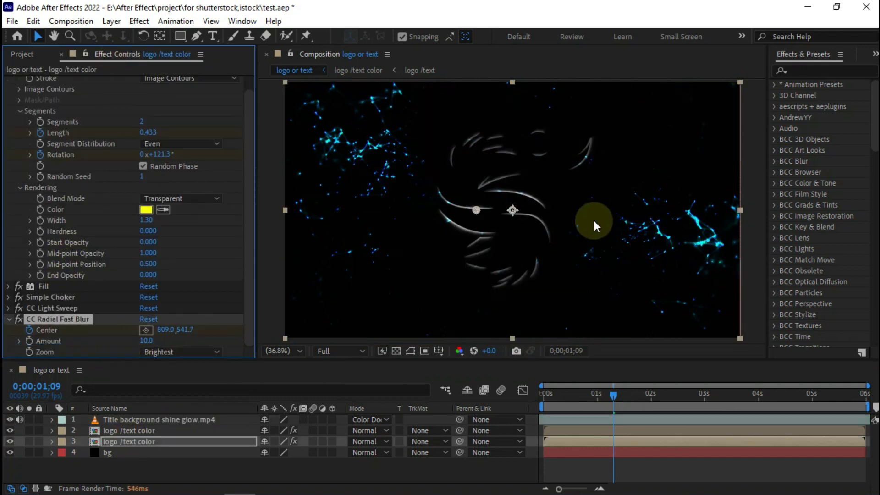
left_click(146, 340)
type("90")
key("Return")
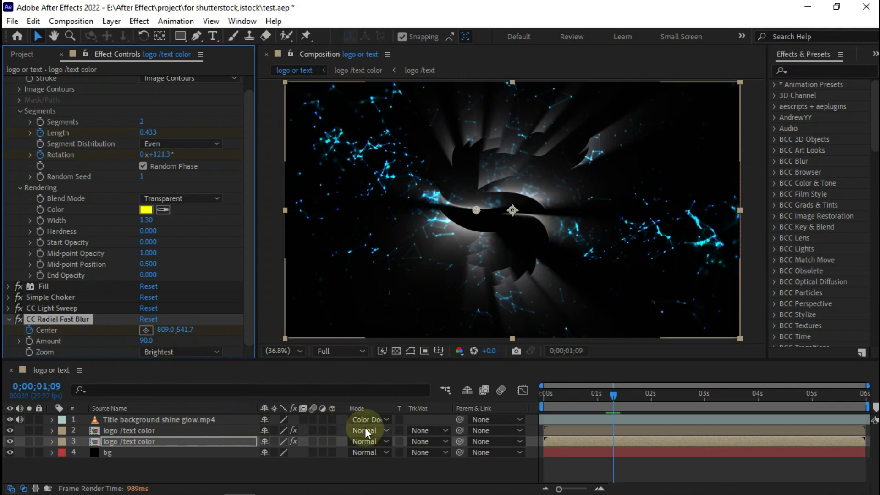
left_click(189, 463)
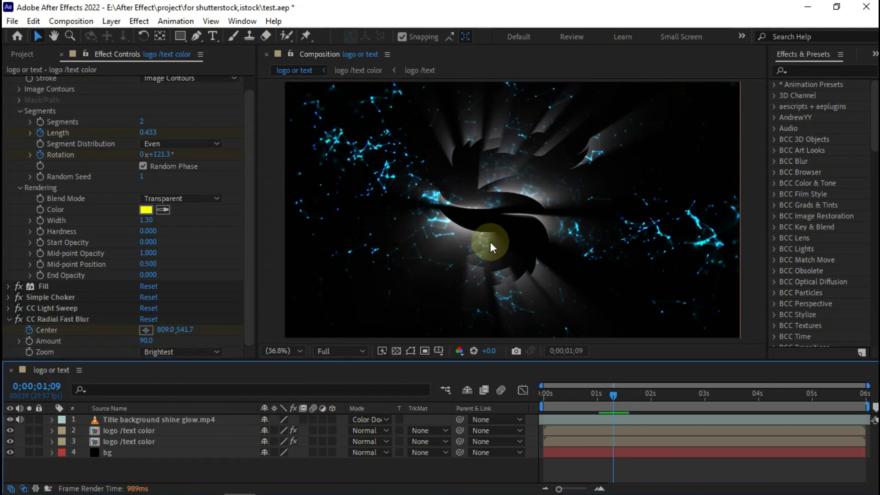
Create an adjustment layer above all layers and apply the VC Color Vibrance effect to it
right_click(126, 471)
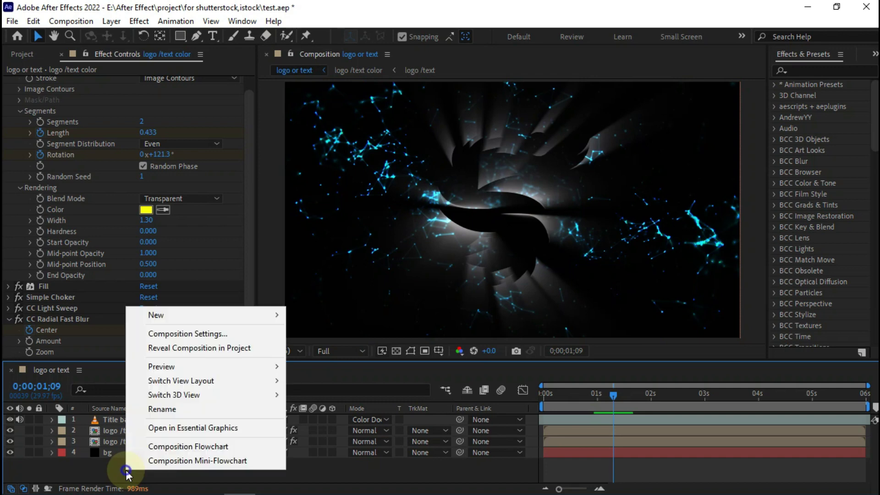
left_click(184, 316)
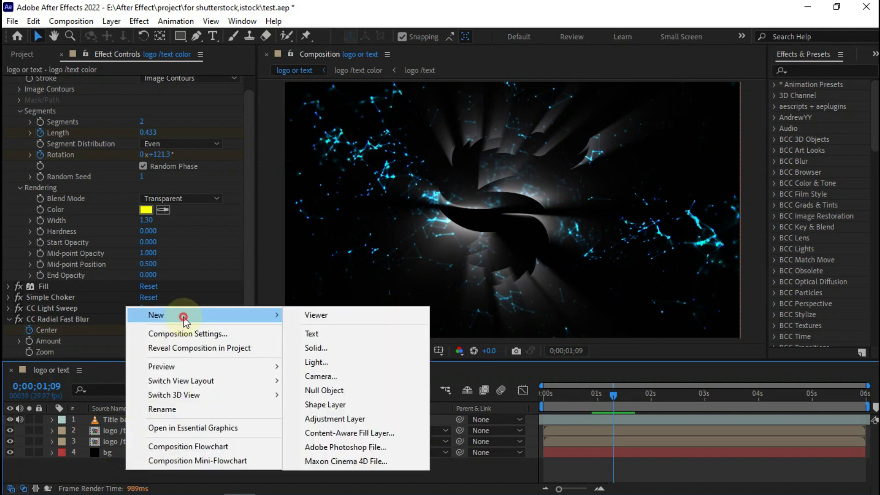
left_click(331, 419)
key("ctrl+space")
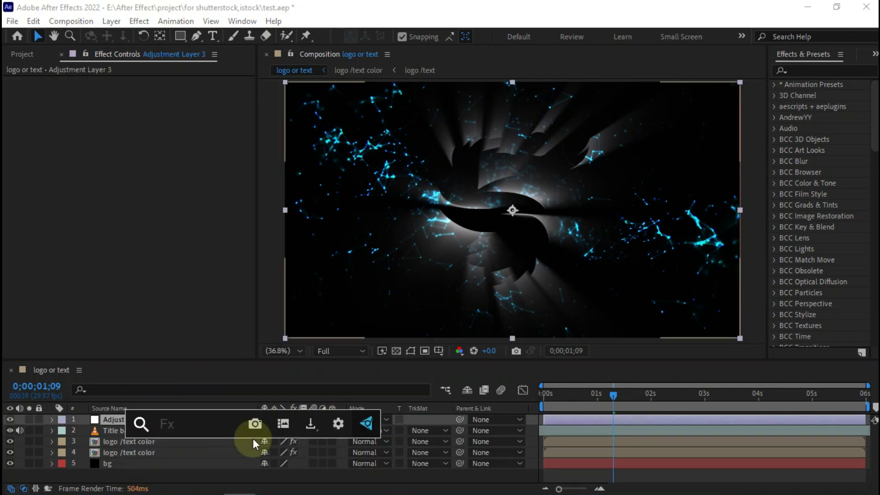
type("vc")
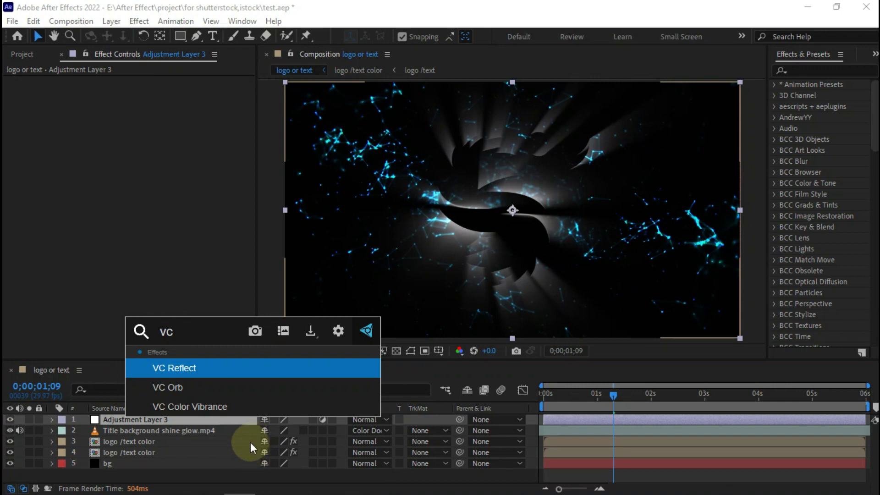
left_click(211, 407)
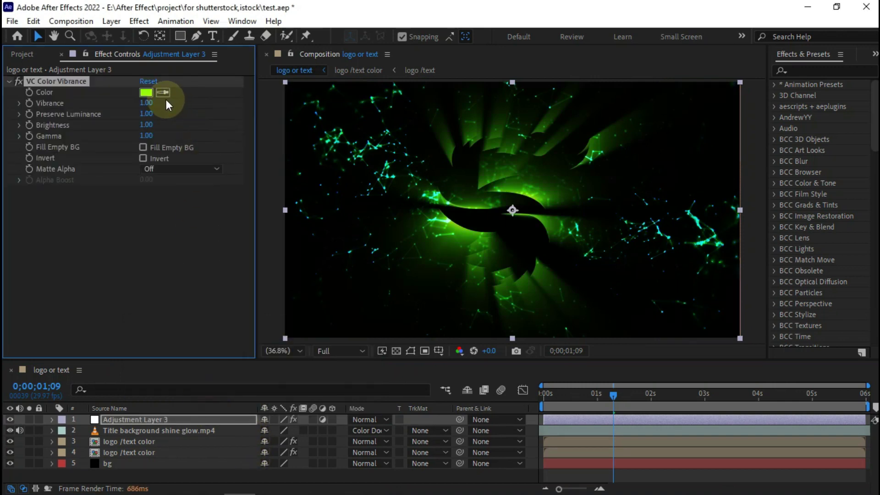
Set the VC Color Vibrance color to blue-violet 4800FF and preview the animation from 0;00;00;11
left_click(146, 93)
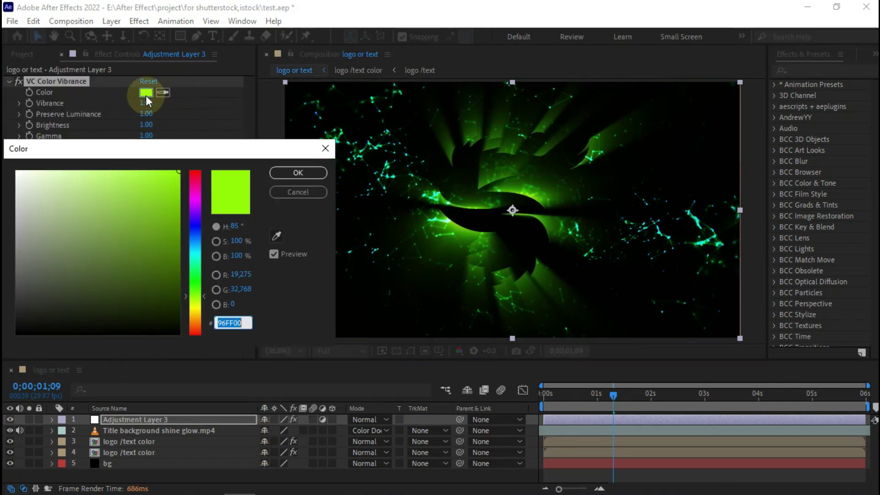
left_click(198, 217)
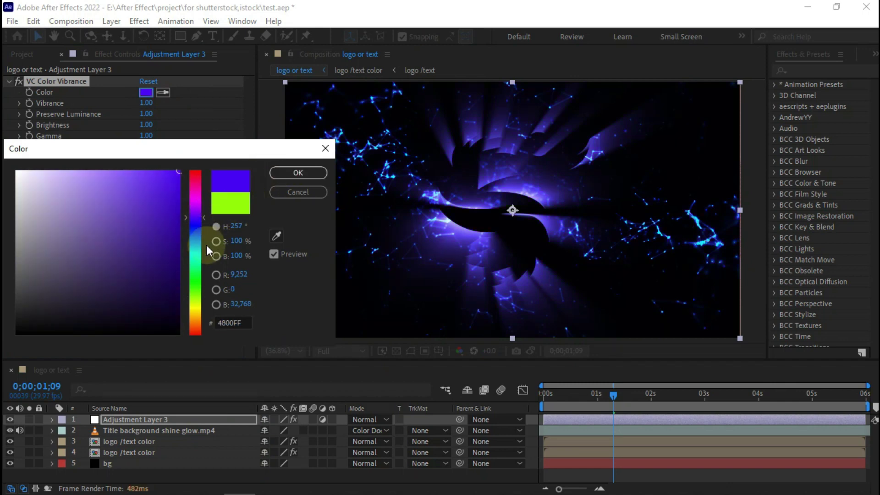
left_click(291, 173)
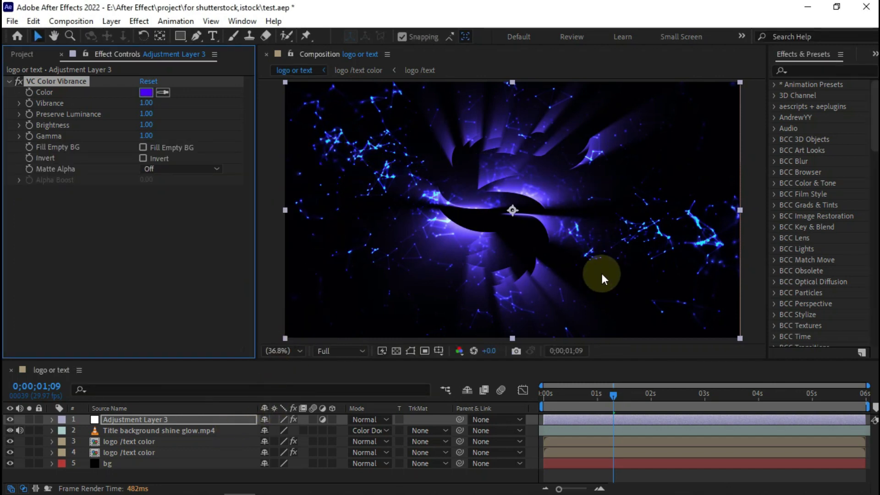
left_click_drag(608, 393, 564, 395)
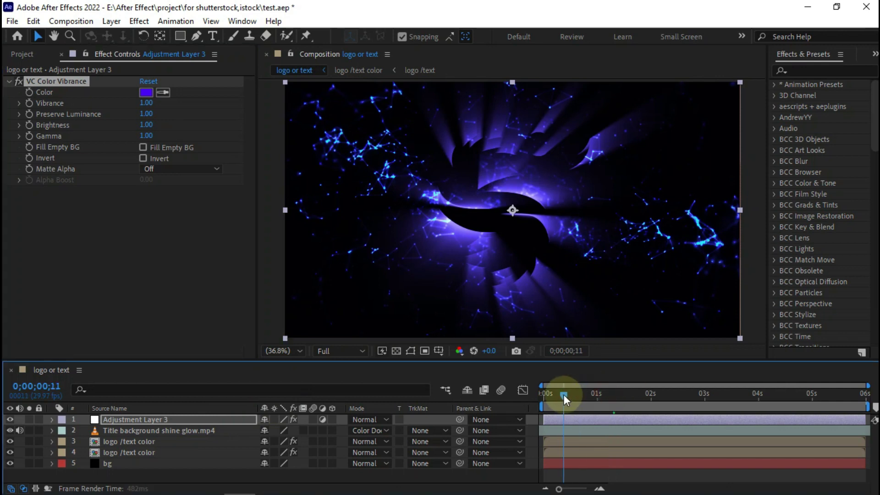
key("space")
left_click_drag(430, 361, 428, 359)
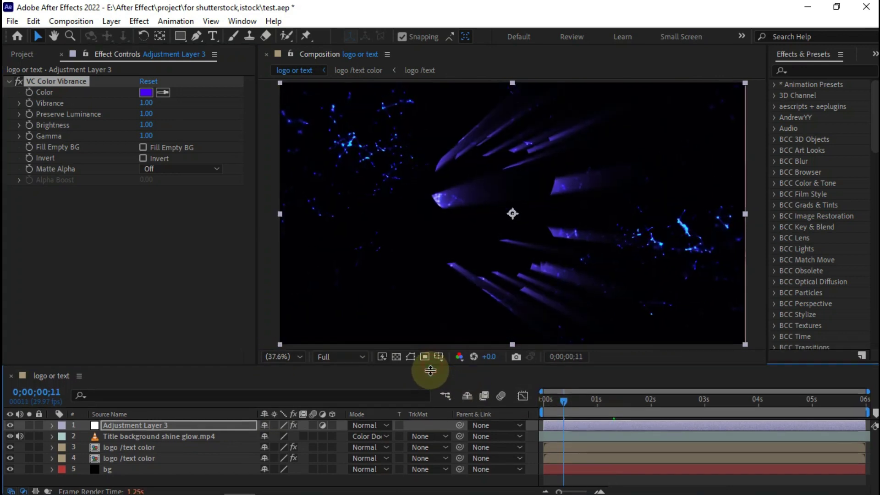
Create a new 1920 x 1080, 6-second composition named logo reveal
left_click(71, 22)
left_click(83, 33)
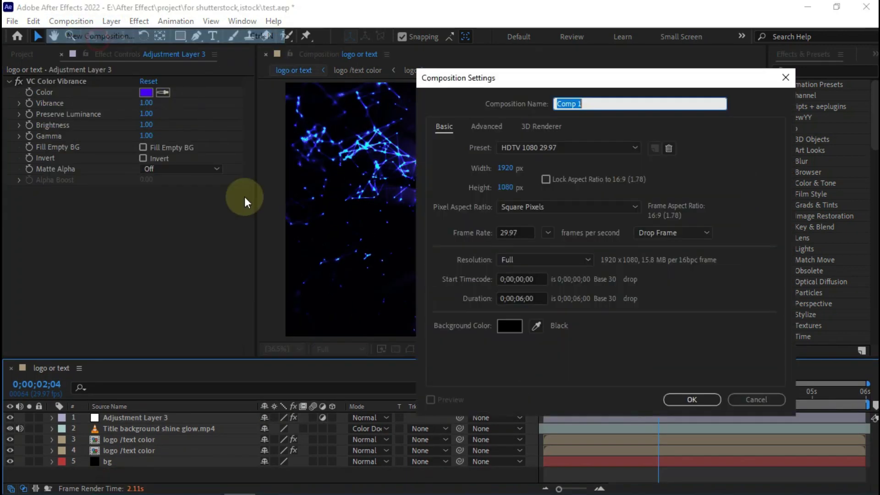
type("log")
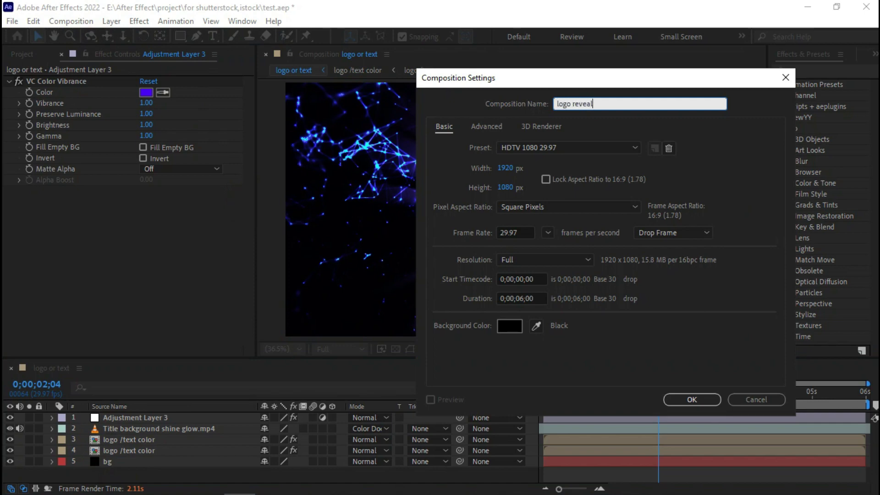
type("o reveal")
key("Return")
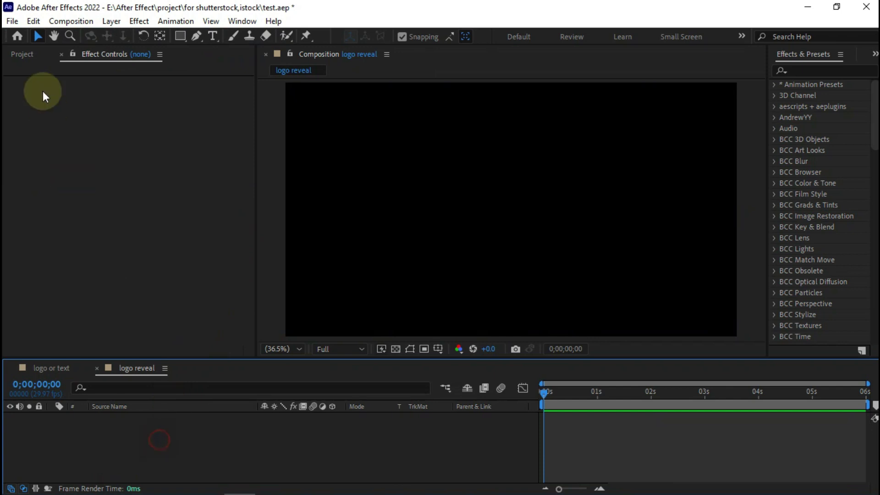
Add the logo /text composition to logo reveal and place logo /text color above it
key("ctrl+0")
left_click(49, 260)
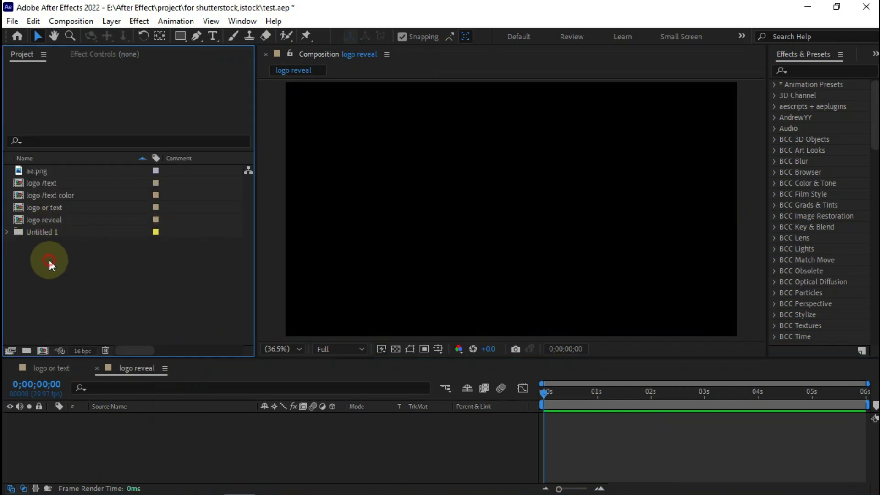
left_click_drag(46, 183, 151, 443)
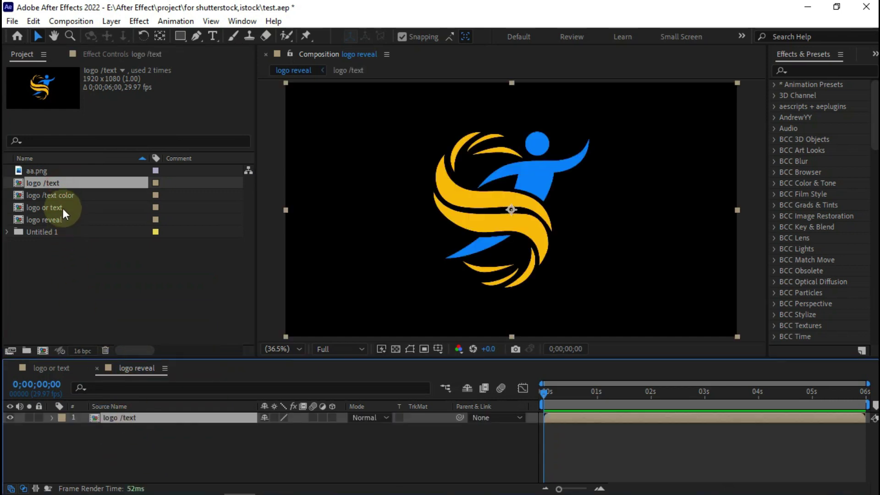
left_click(59, 196)
left_click_drag(49, 194, 126, 417)
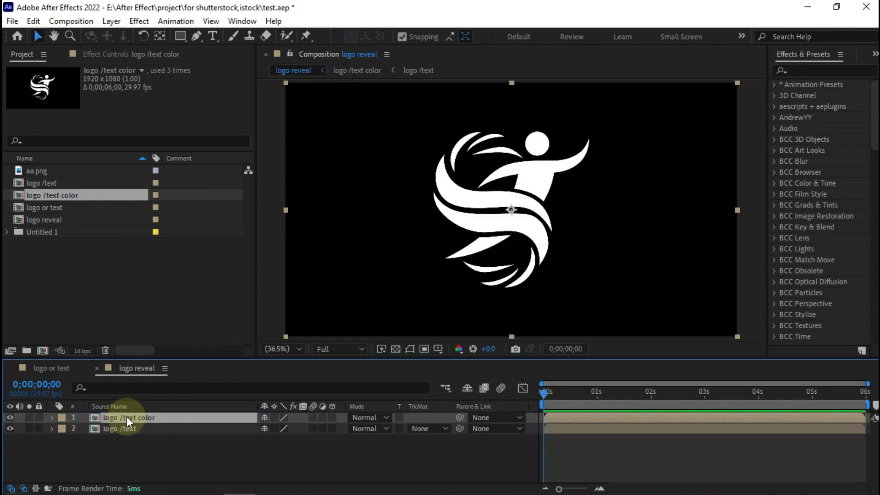
left_click(233, 453)
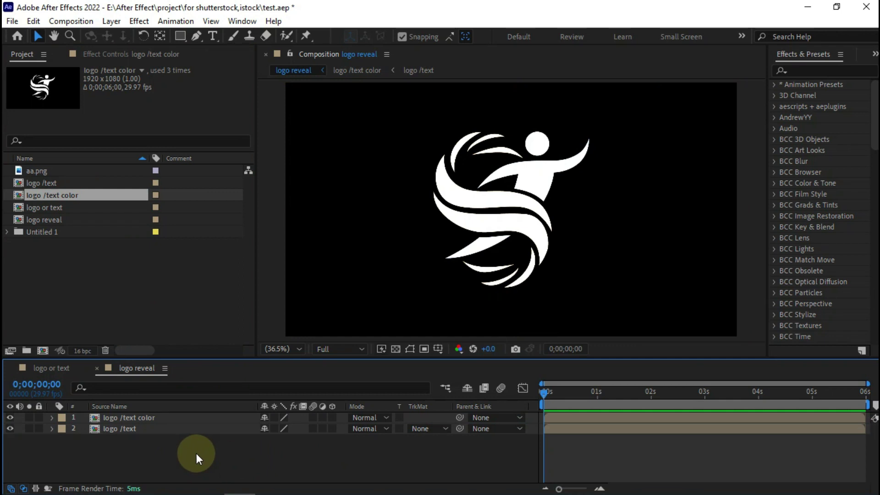
Apply the Linear Wipe effect to the logo /text color layer in the logo reveal composition
left_click(125, 422)
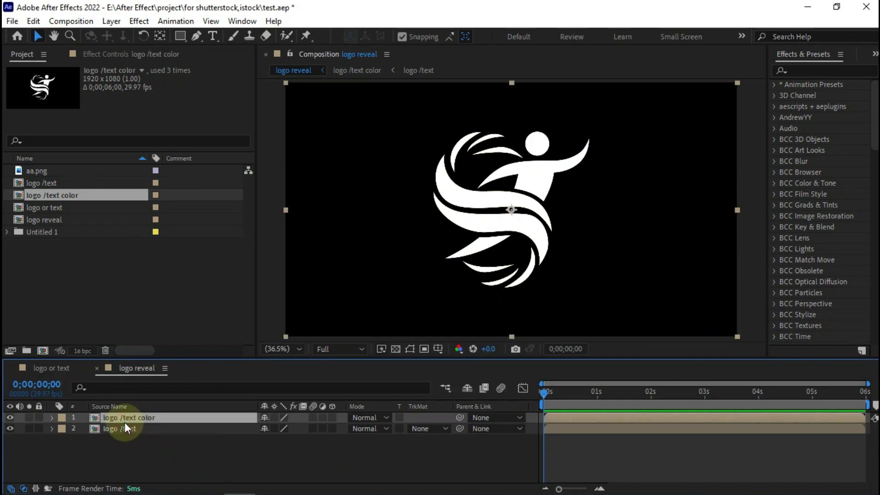
key("ctrl+space")
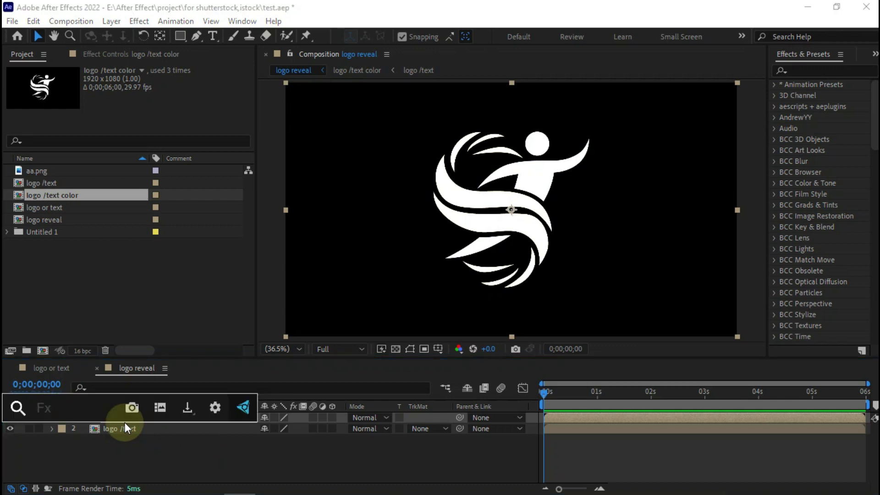
type("line")
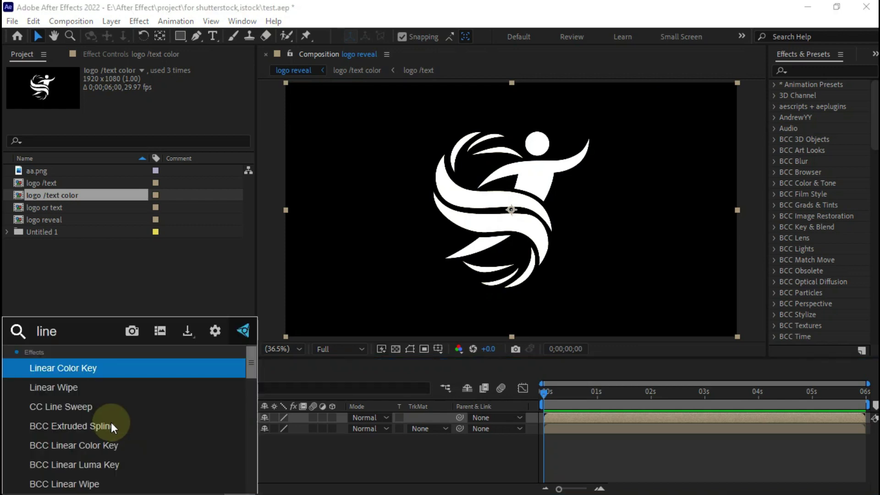
left_click(89, 388)
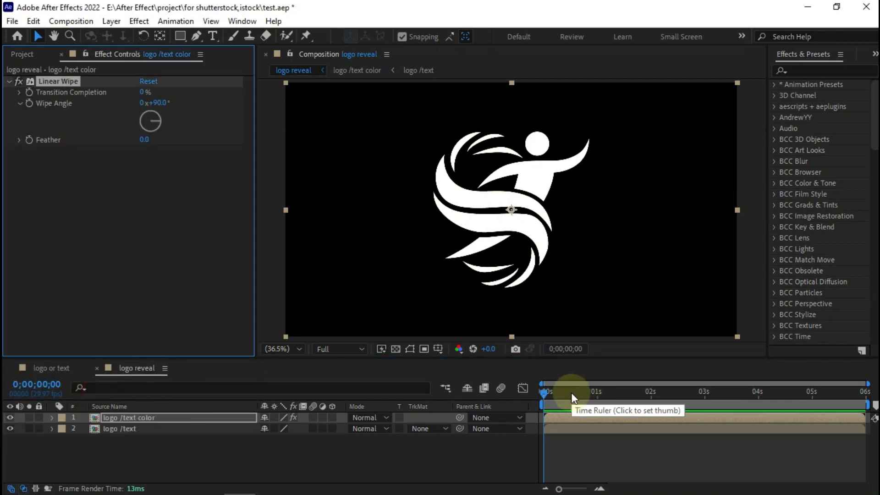
At 0;00;02;12, set the Linear Wipe to 45% transition completion, a 45° wipe angle and a feather of 45
left_click(704, 394)
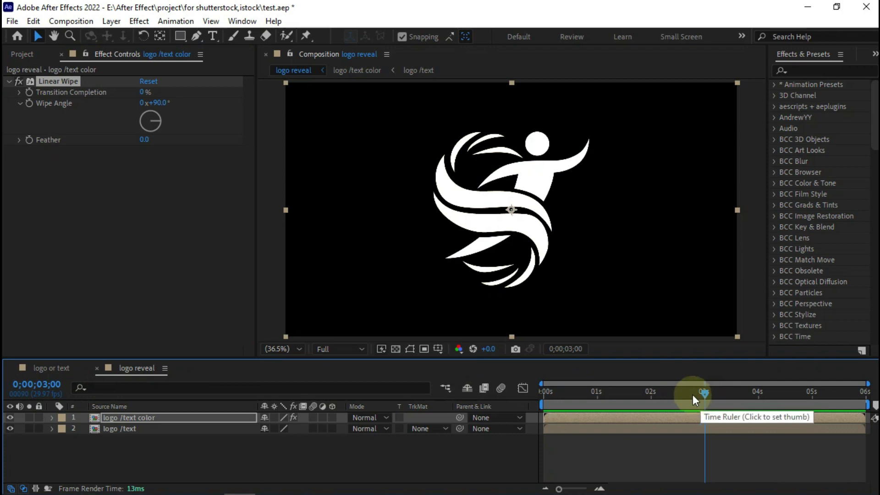
left_click(672, 394)
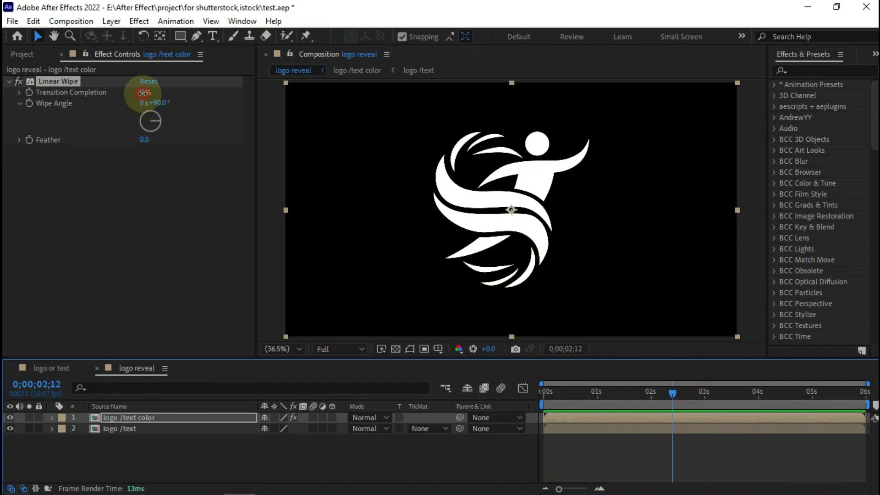
left_click_drag(144, 92, 177, 105)
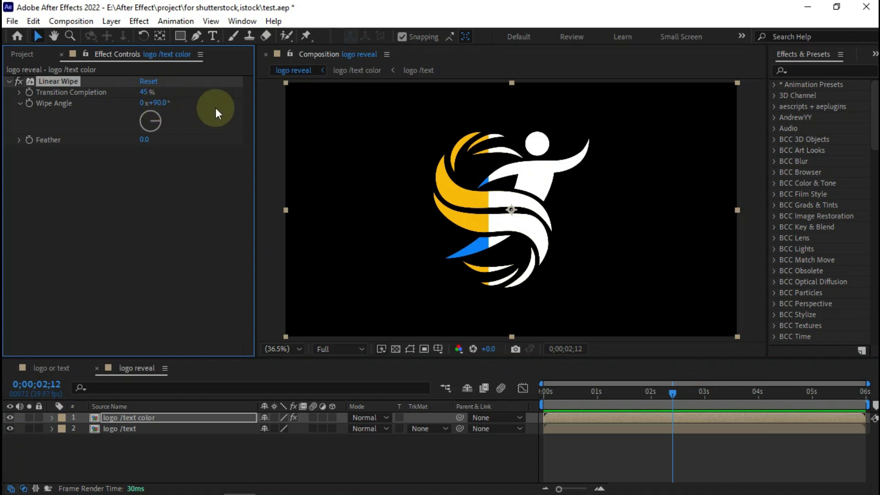
left_click(160, 102)
type("45")
key("Return")
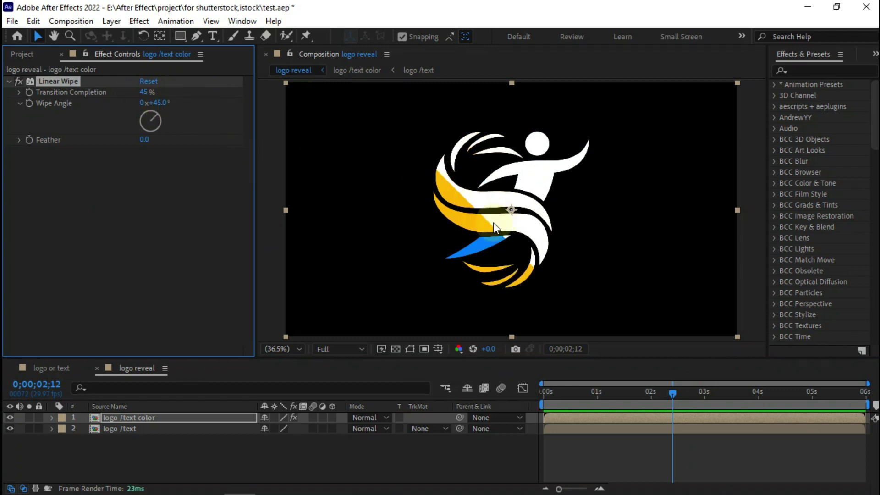
left_click(145, 140)
type("45")
key("Return")
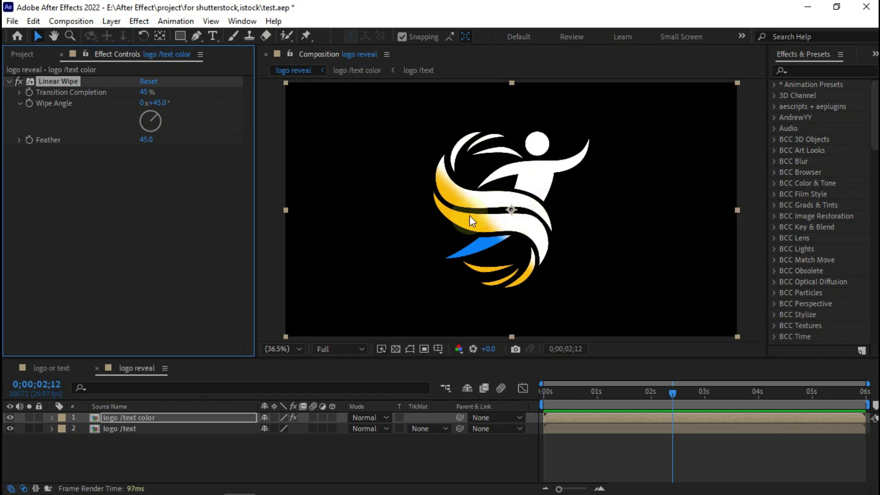
At 0;00;01;23, set Transition Completion to 34% and create its first keyframe
mouse_move(646, 396)
left_mouse_down()
mouse_move(620, 397)
mouse_move(653, 398)
mouse_move(638, 406)
left_mouse_up()
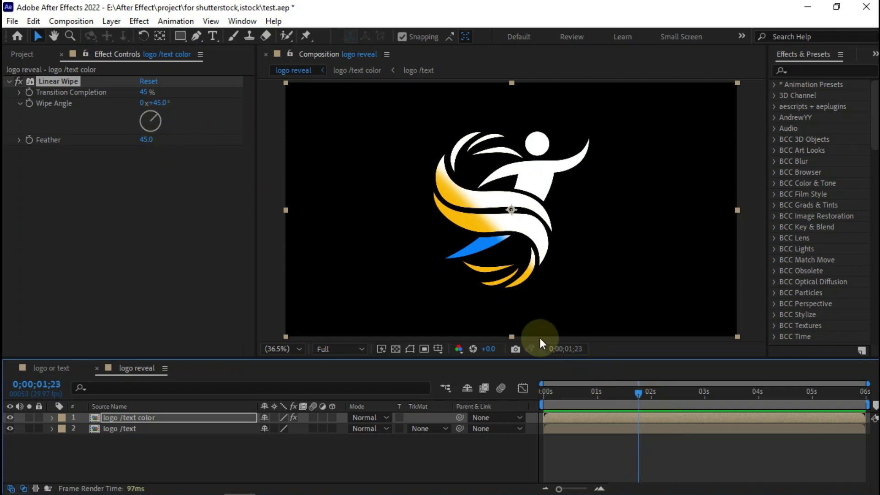
left_click_drag(141, 94, 160, 100)
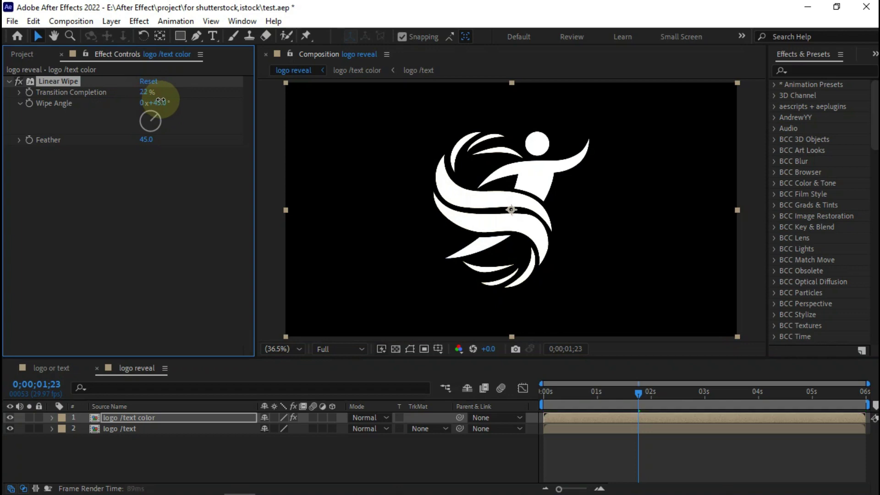
left_click(146, 93)
left_click_drag(146, 94, 137, 111)
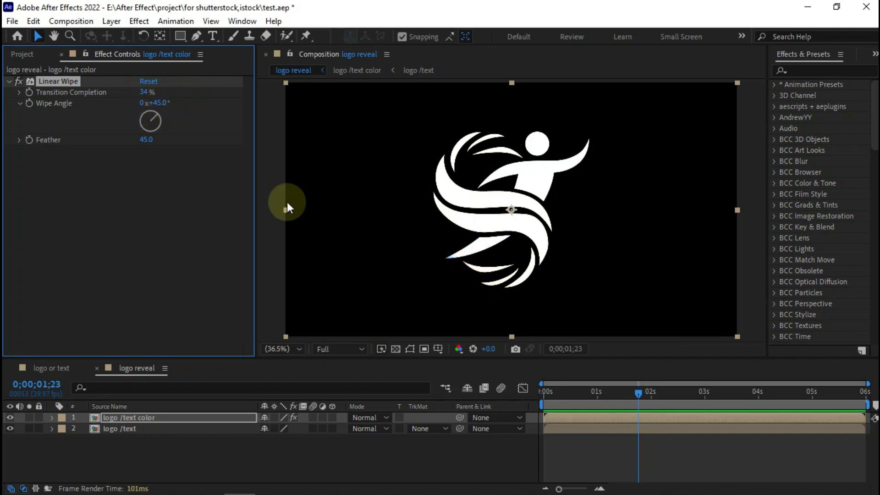
left_click(29, 93)
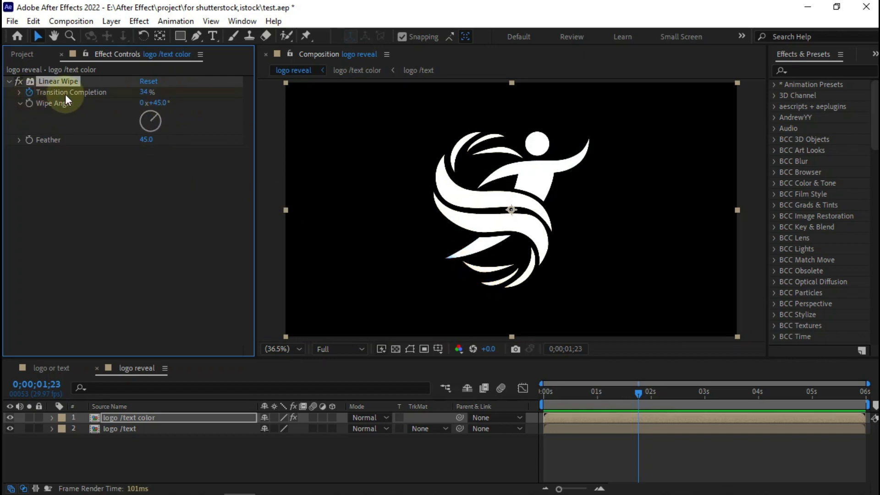
At 0;00;03;00, keyframe the Linear Wipe's Transition Completion at 73%
left_click(673, 397)
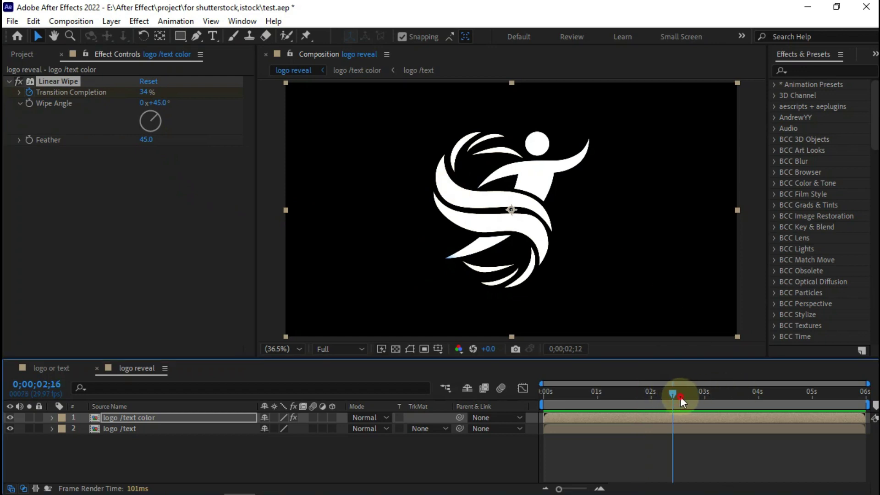
left_click(681, 397)
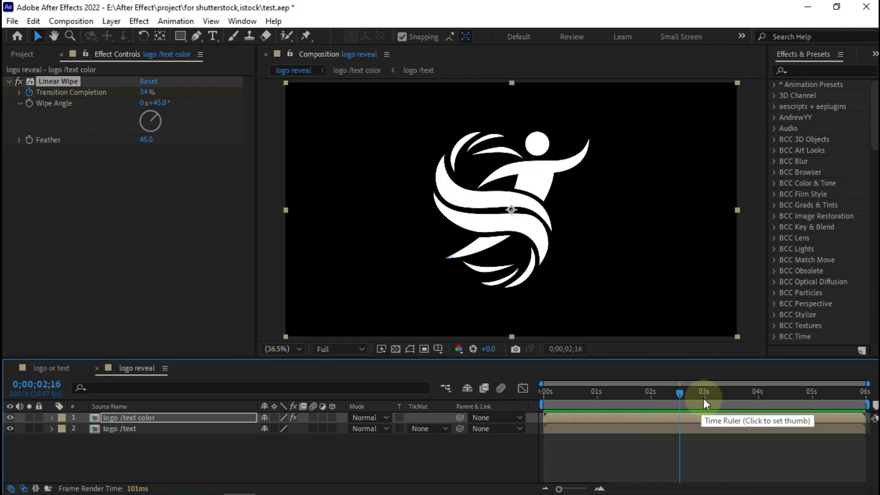
left_click(704, 403)
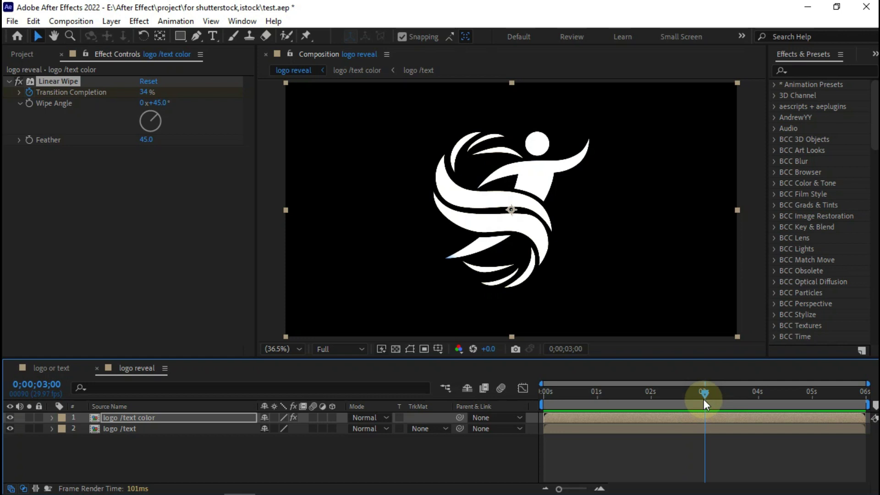
left_click_drag(146, 92, 454, 162)
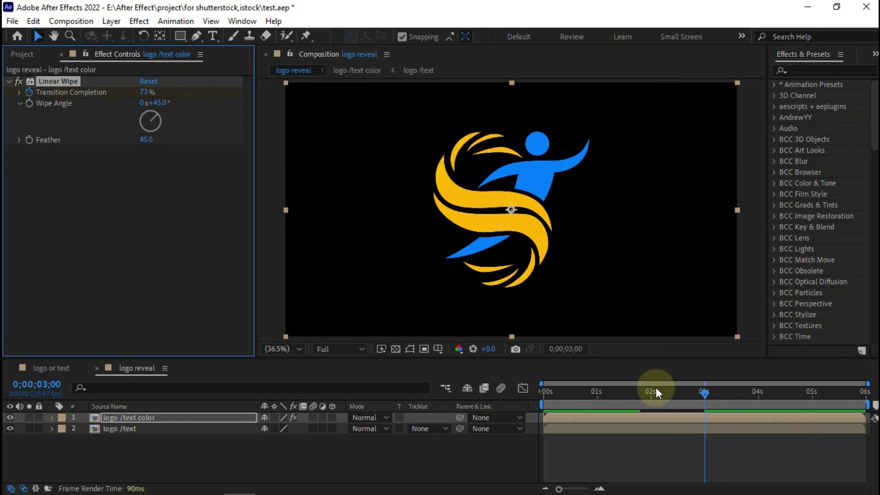
Preview the color wipe animation in logo reveal from the start of the composition
left_click(542, 395)
key("space")
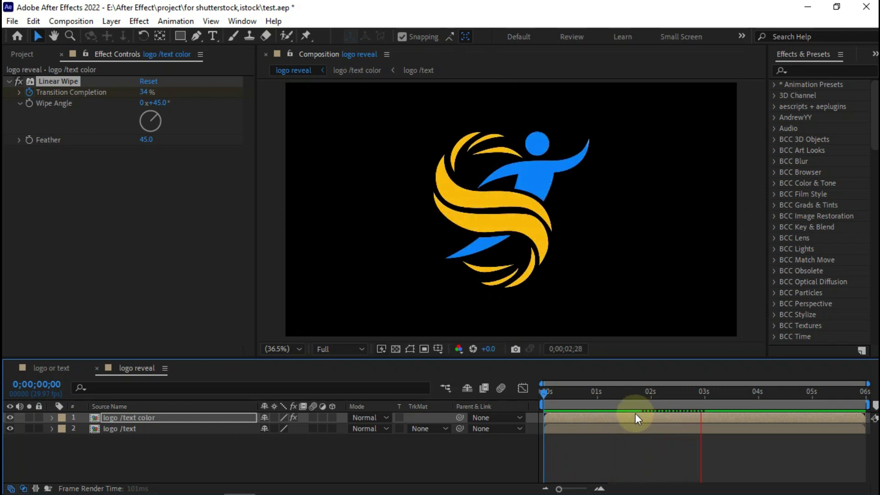
left_click(595, 393)
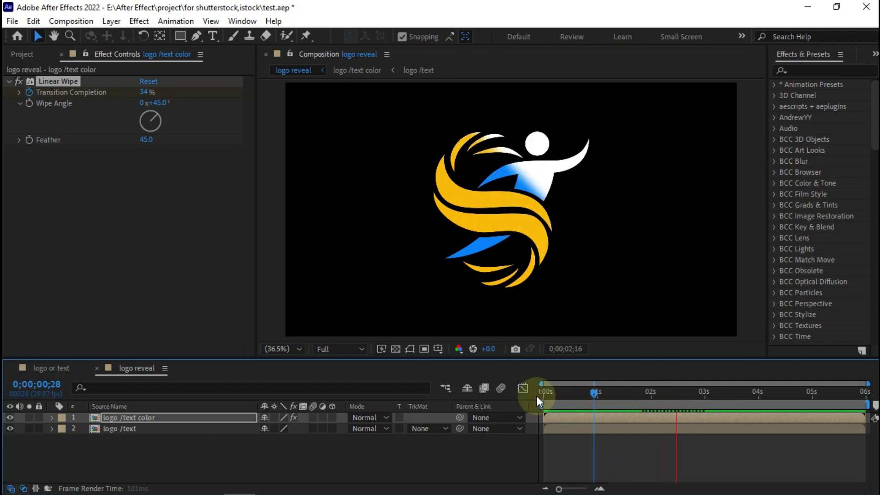
key("space")
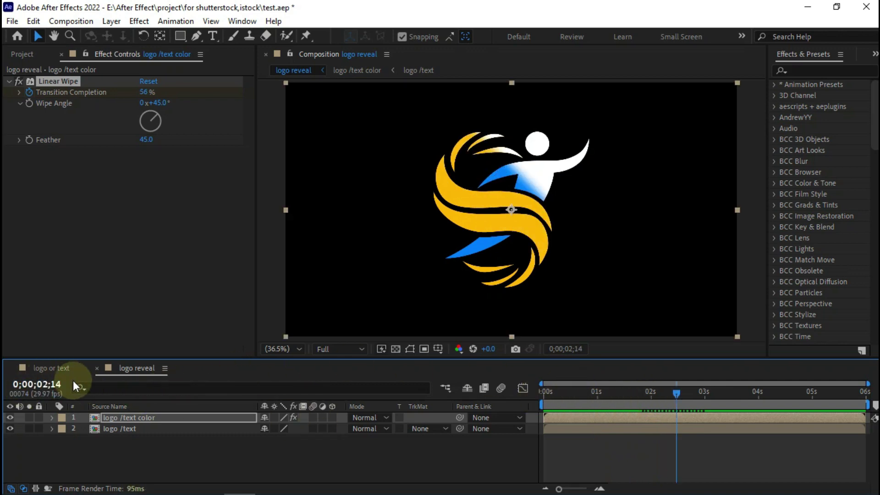
Add the logo reveal composition to logo or text, directly below Adjustment Layer 3
left_click(57, 369)
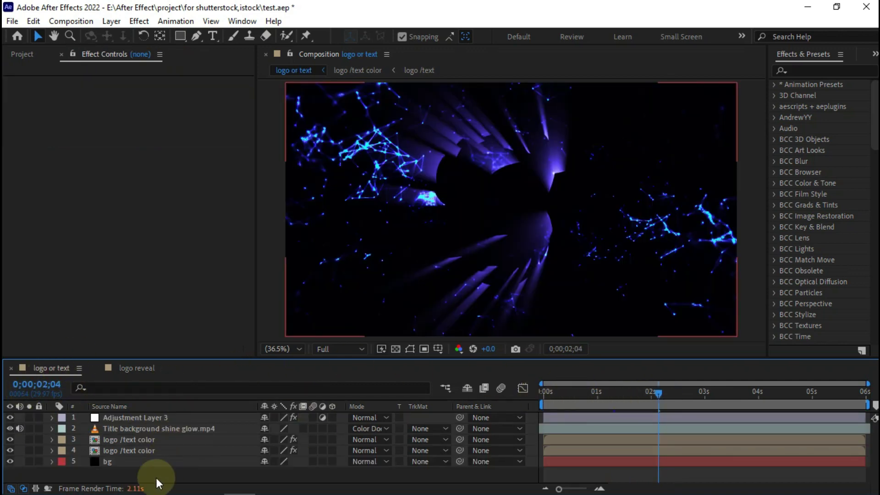
left_click(22, 54)
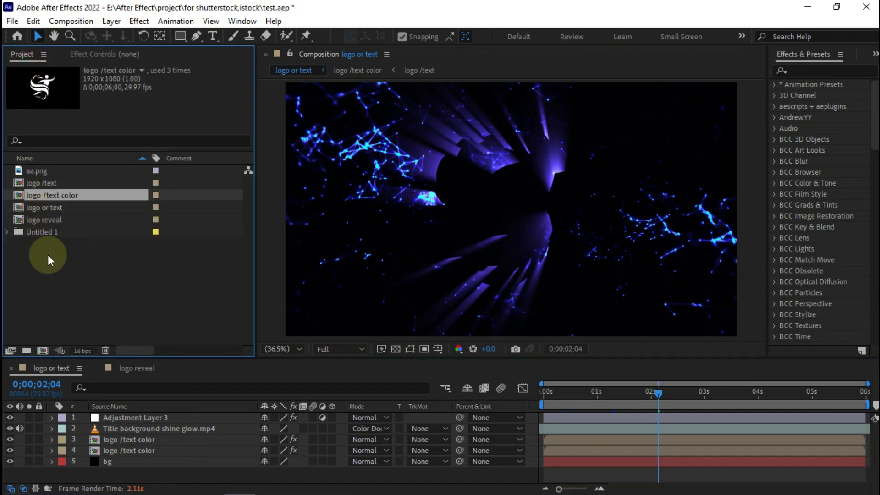
left_click(60, 279)
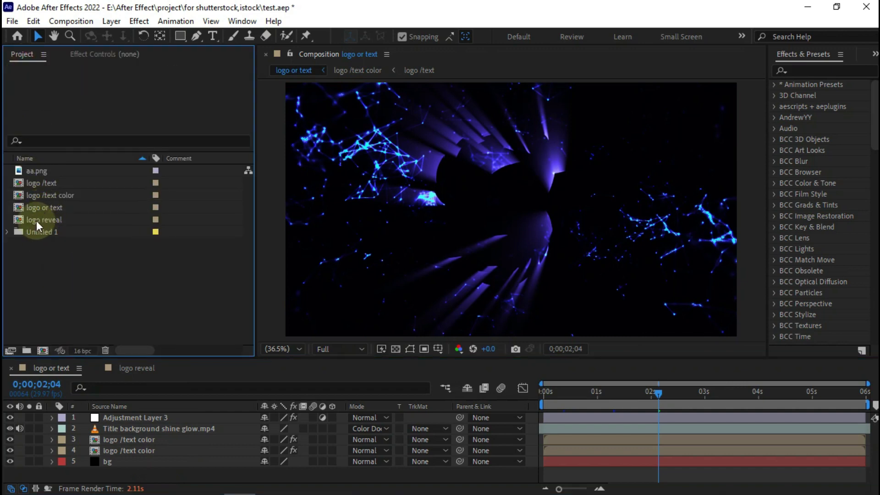
left_click_drag(35, 221, 141, 420)
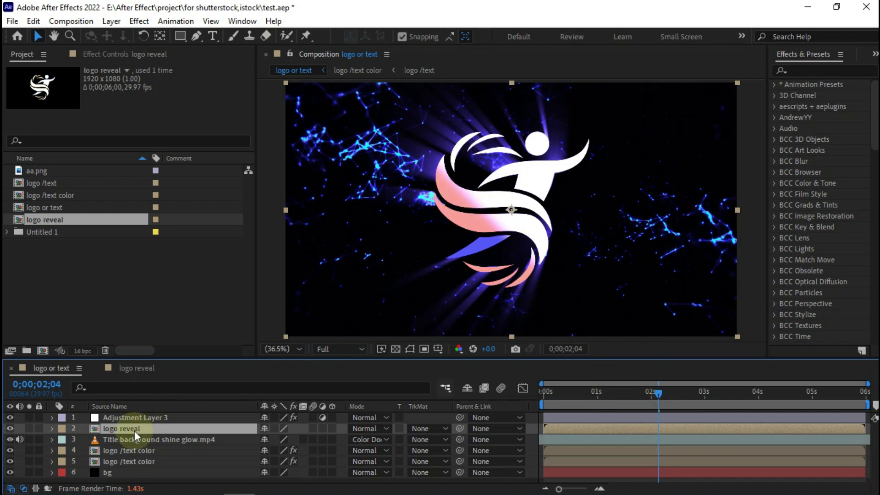
Apply the Linear Wipe effect to the logo reveal layer
key("ctrl+space")
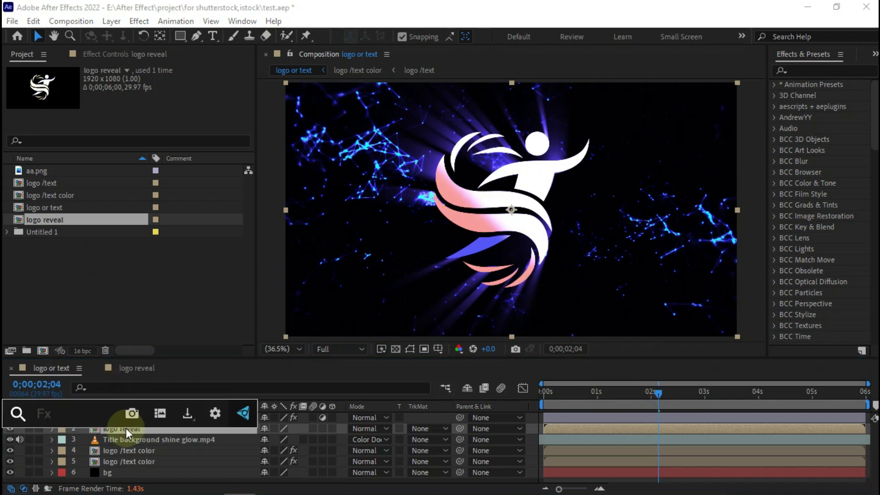
type("line")
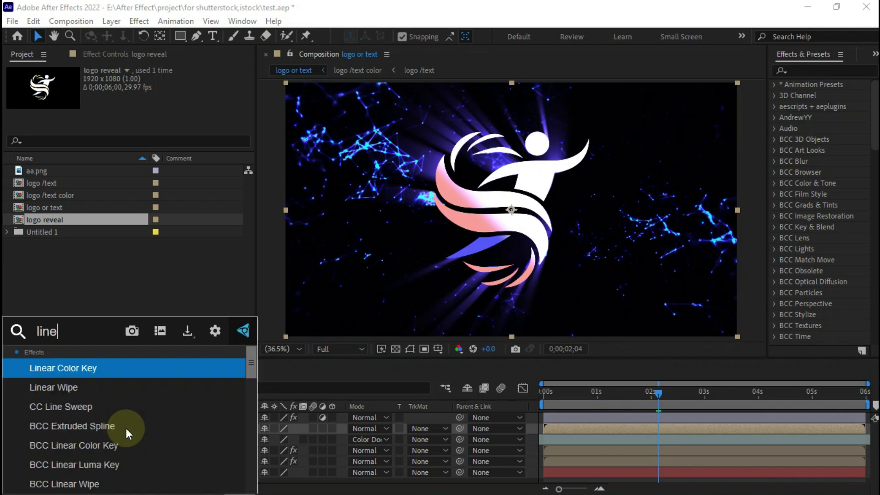
left_click(77, 388)
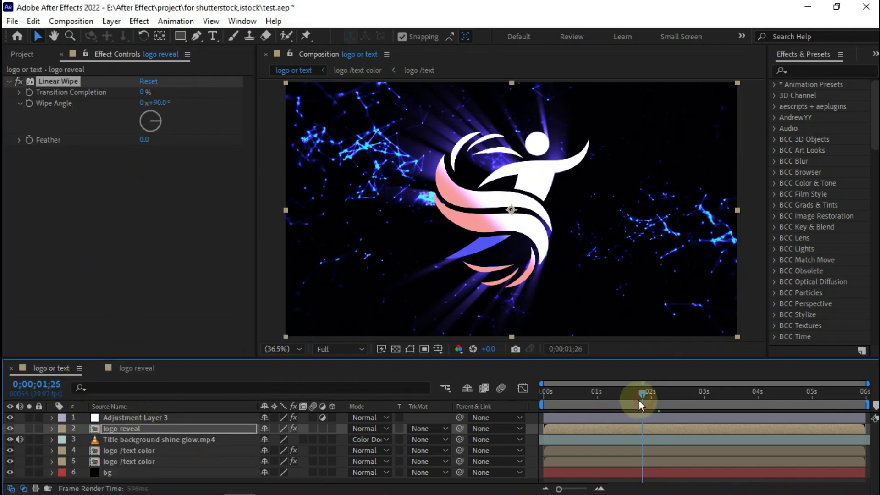
At 0;00;01;11, set the logo reveal layer's Linear Wipe to 54% transition completion and a -45° wipe angle
left_click(618, 397)
mouse_move(143, 93)
left_mouse_down()
mouse_move(177, 92)
mouse_move(154, 101)
left_mouse_up()
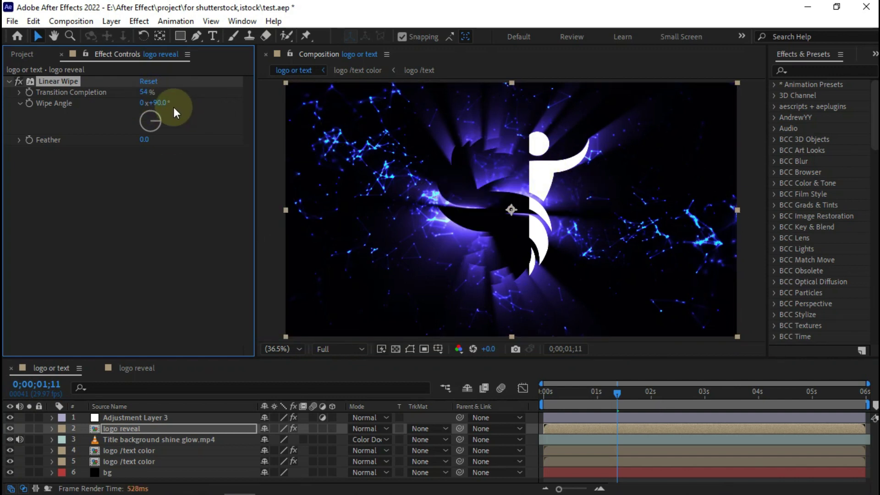
left_click(158, 103)
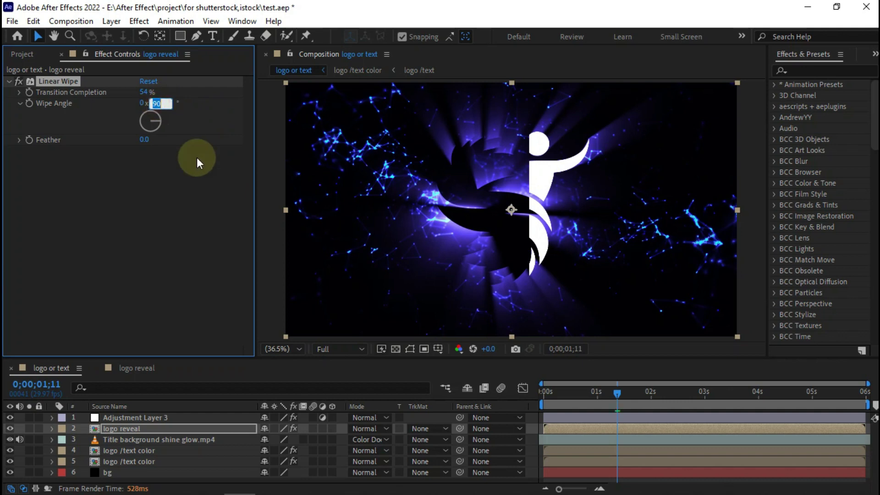
type("-45")
key("Return")
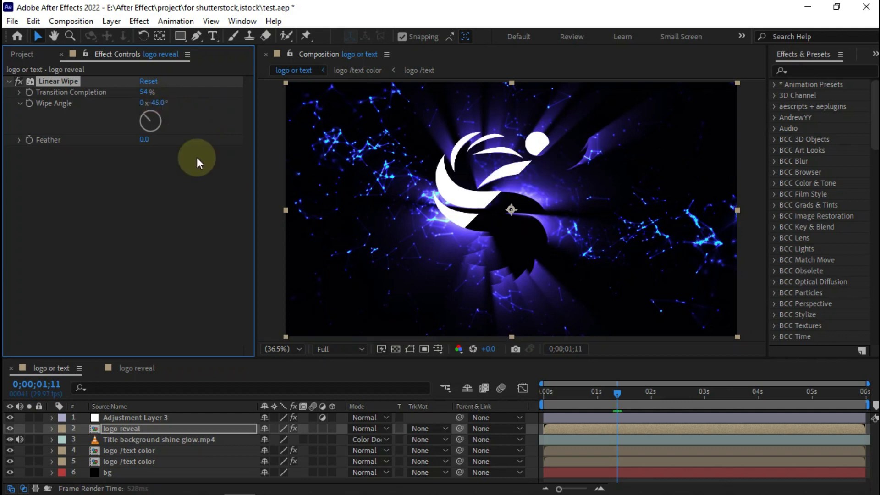
Try a Linear Wipe feather of 50 on the logo reveal layer, and settle on 60
left_click(144, 139)
type("50")
key("Return")
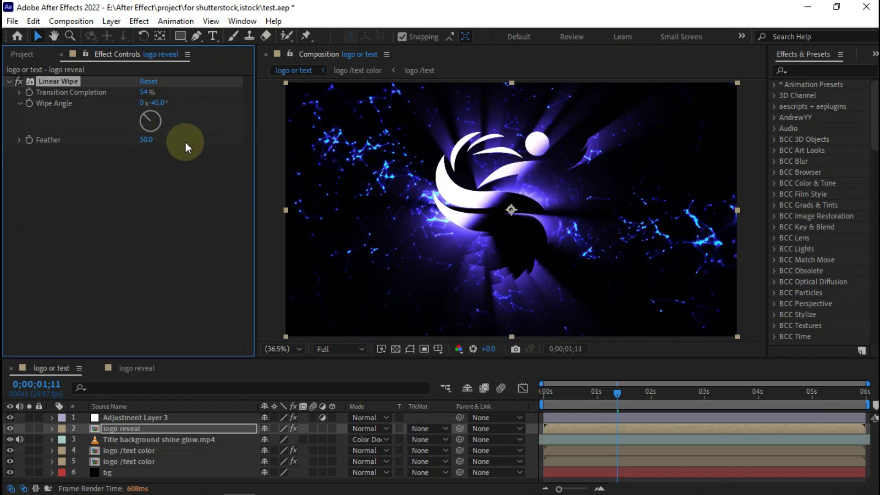
left_click(149, 140)
type("60")
key("Return")
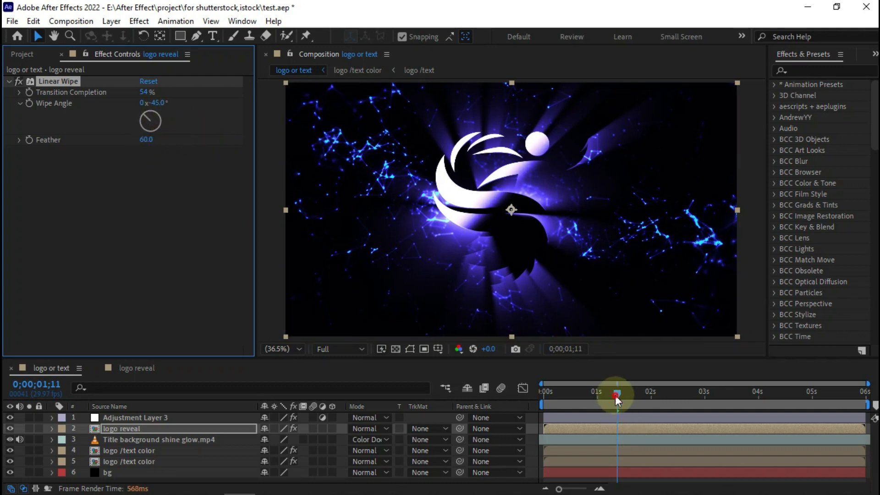
At 0;00;01;02, adjust the logo reveal layer's Linear Wipe to a -109° wipe angle and 42% transition completion
left_click_drag(615, 395, 604, 398)
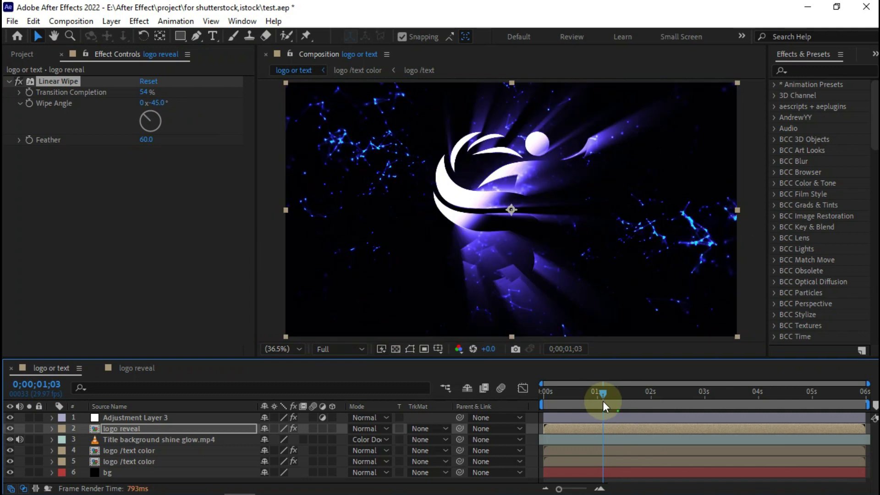
mouse_move(607, 403)
left_mouse_down()
mouse_move(616, 403)
mouse_move(598, 408)
left_mouse_up()
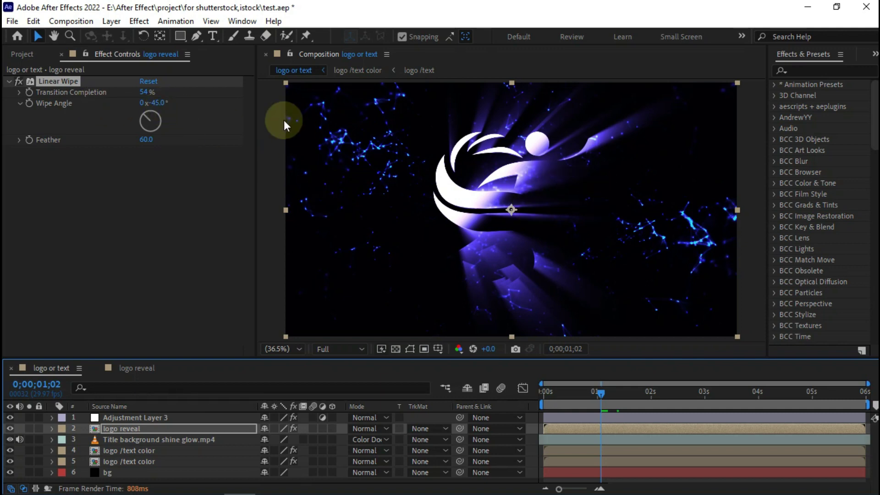
left_click_drag(156, 104, 137, 94)
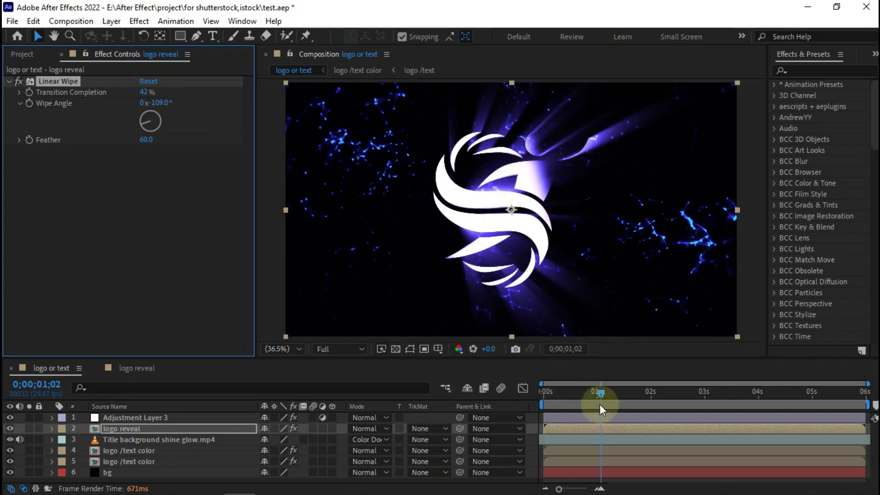
At 0;00;01;05, set the logo reveal layer's Linear Wipe transition completion to 69% and start keyframing it
left_click_drag(598, 399, 599, 403)
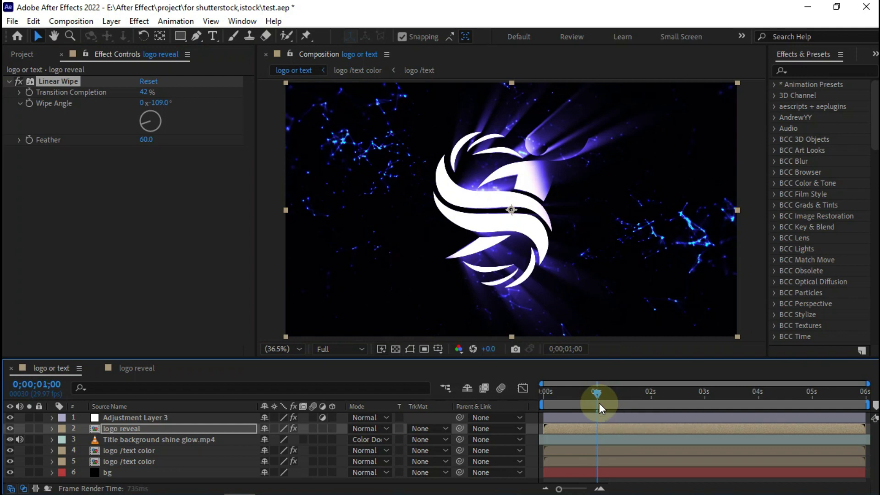
key("Page_Down")
key("Page_Down")
key("Page_Down")
key("Page_Down")
key("Page_Down")
key("Page_Down")
key("Page_Down")
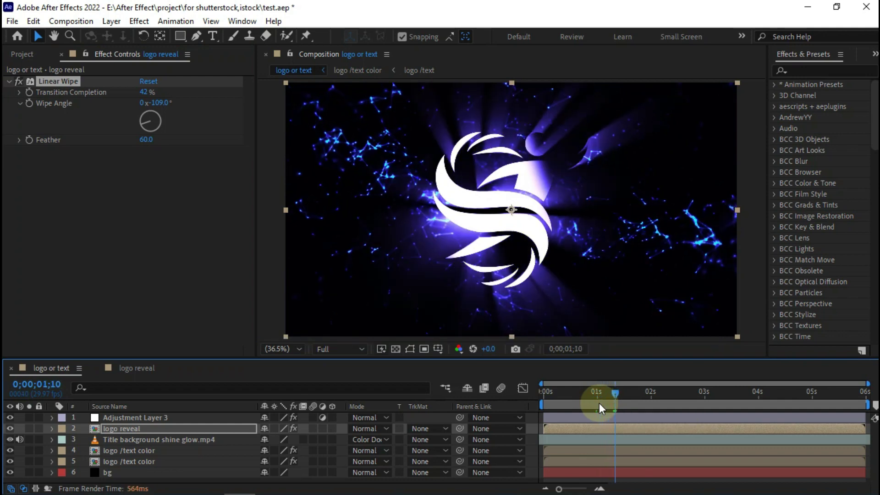
key("Page_Up")
key("Page_Up")
key("Page_Up")
key("Page_Up")
key("Page_Up")
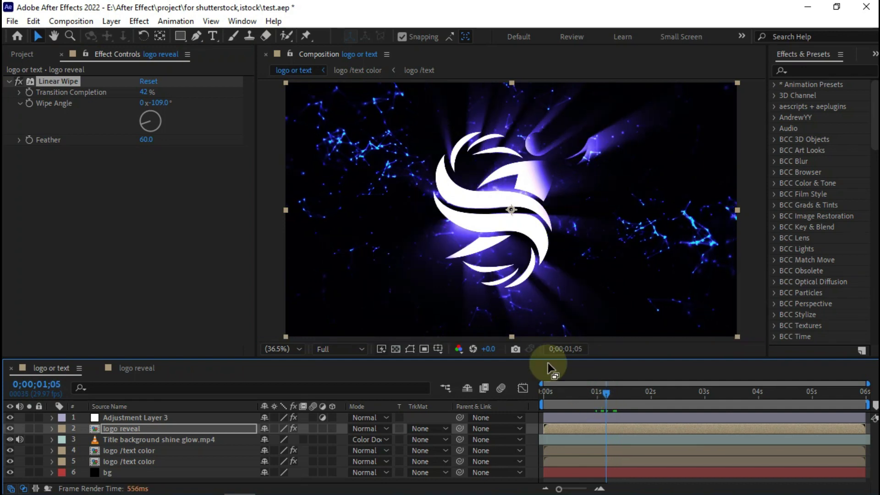
left_click_drag(147, 92, 327, 130)
left_click(29, 93)
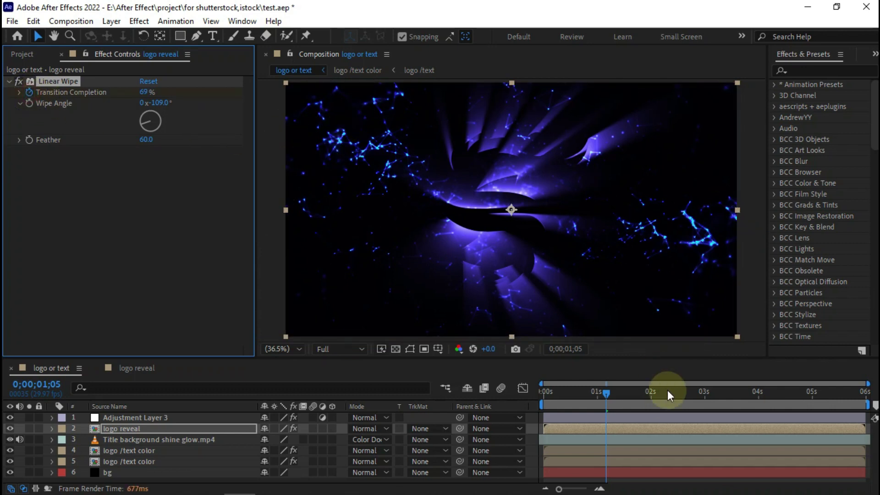
At 0;00;02;00, keyframe the logo reveal layer's Linear Wipe transition completion at 0%
left_click(651, 398)
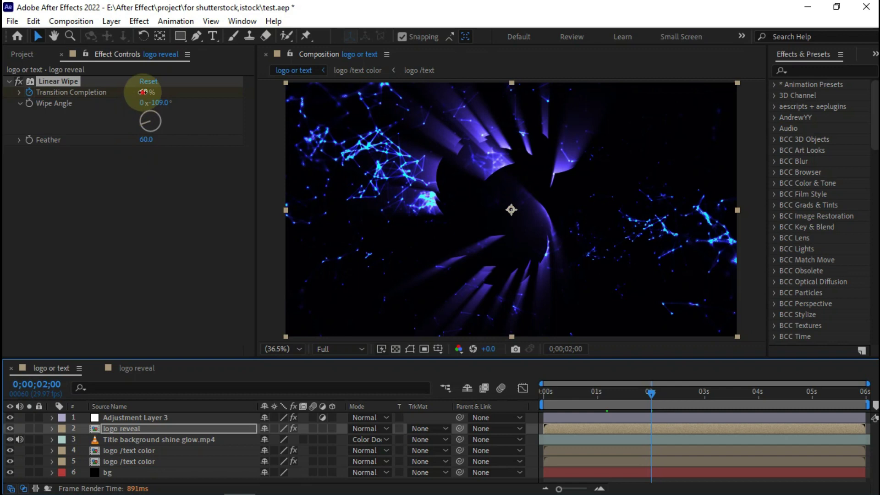
left_click_drag(142, 92, 117, 92)
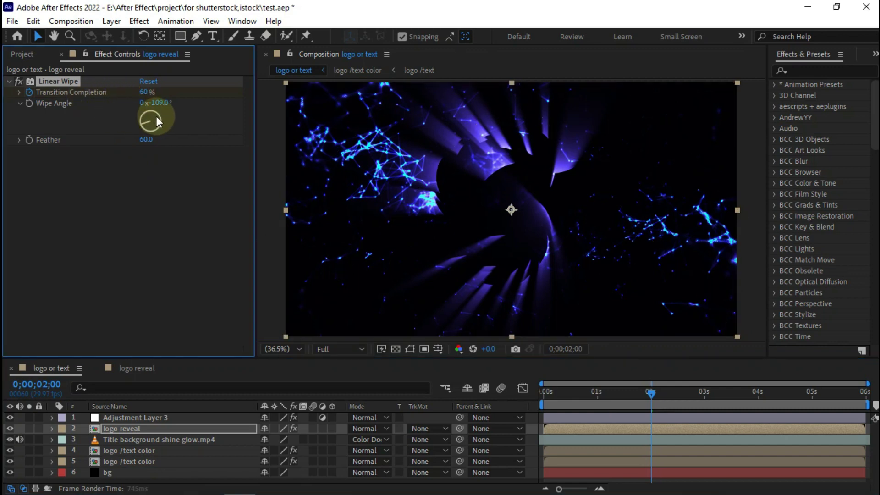
left_click_drag(146, 93, 108, 104)
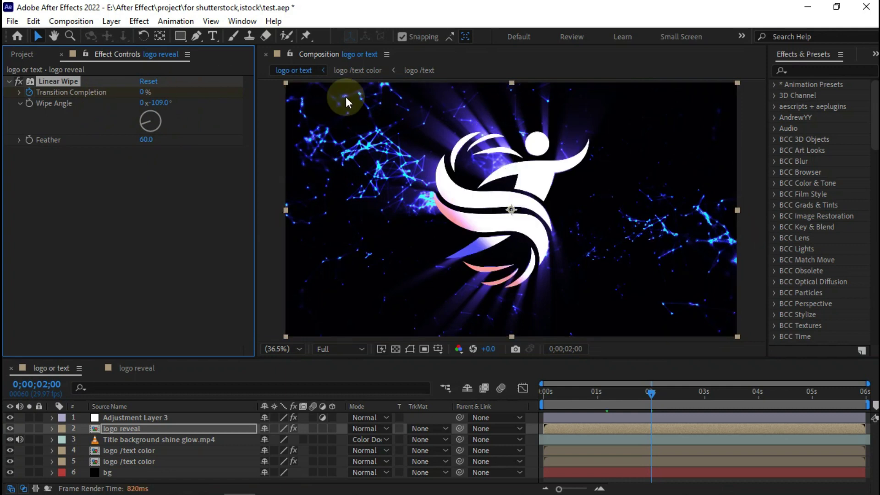
Check the frames after the wipe, then start keyframing Adjustment Layer 3's VC Color Vibrance Vibrance at 0;00;02;00
mouse_move(651, 396)
left_mouse_down()
mouse_move(631, 398)
mouse_move(668, 399)
left_mouse_up()
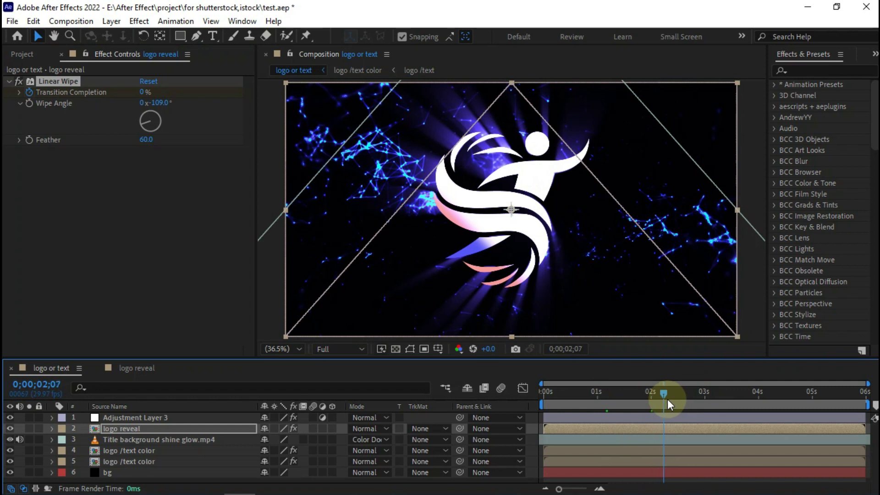
left_click_drag(668, 397, 688, 399)
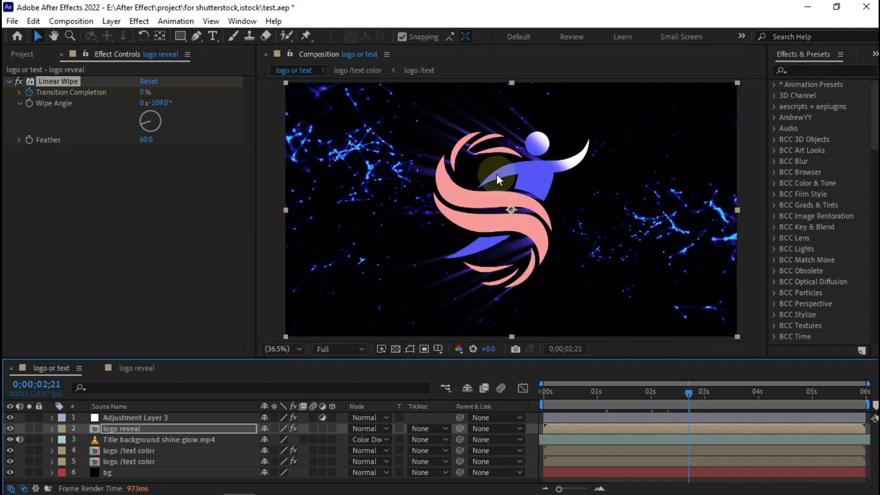
left_click(661, 397)
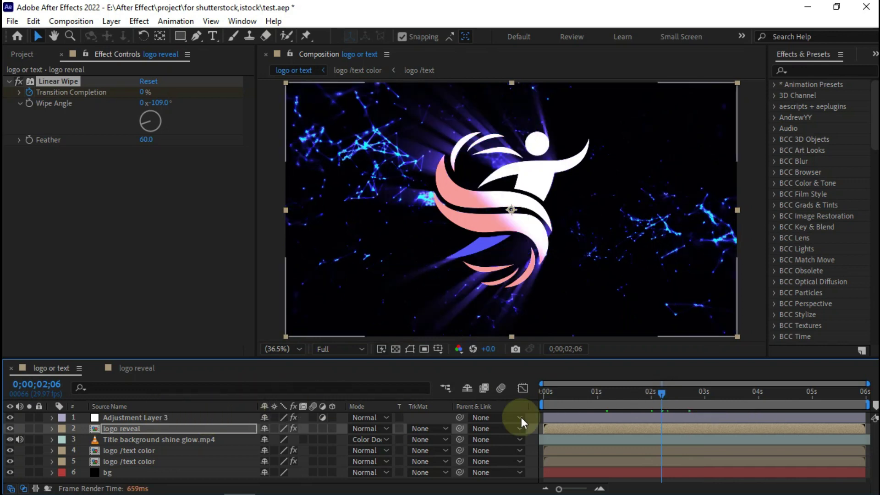
left_click(651, 399)
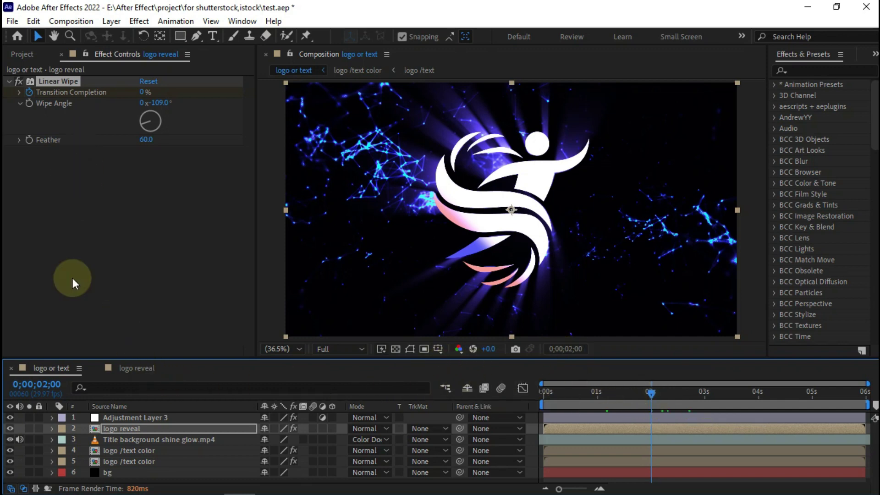
left_click(128, 418)
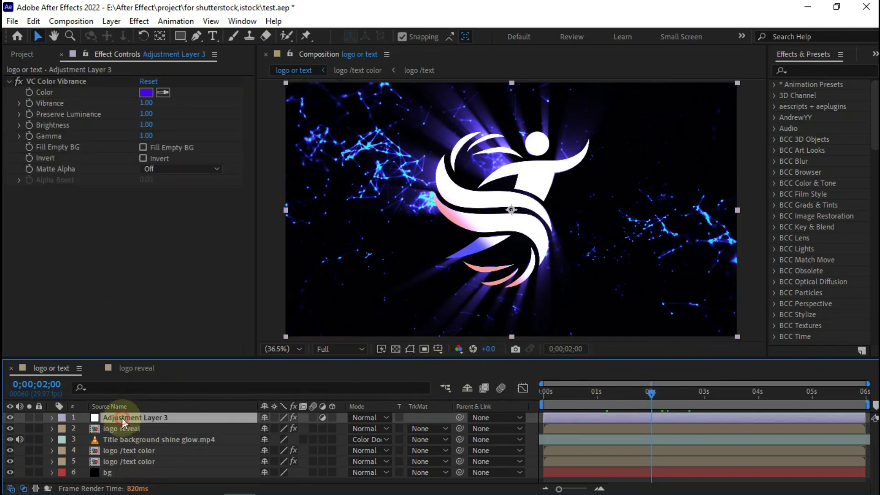
left_click(29, 104)
At 0;00;02;20, keyframe Adjustment Layer 3's Vibrance at 0 and preview the animation from the start
left_click(685, 395)
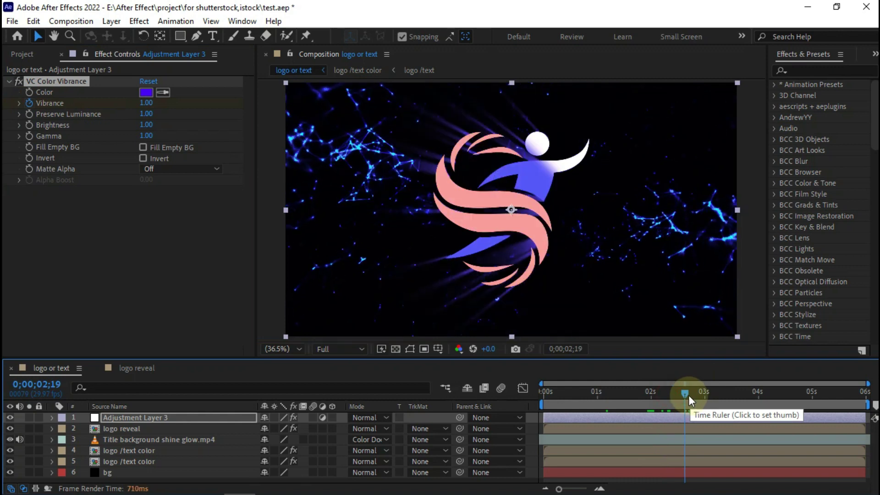
left_click(689, 395)
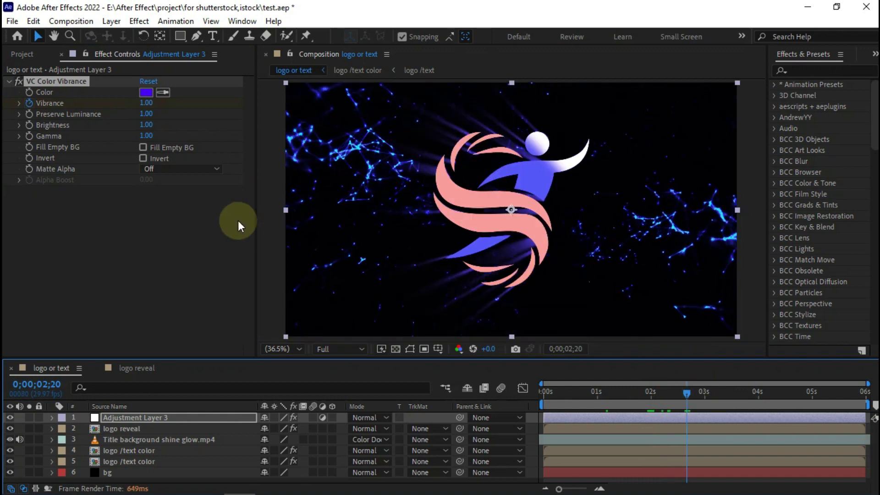
left_click(147, 102)
type("0")
key("Return")
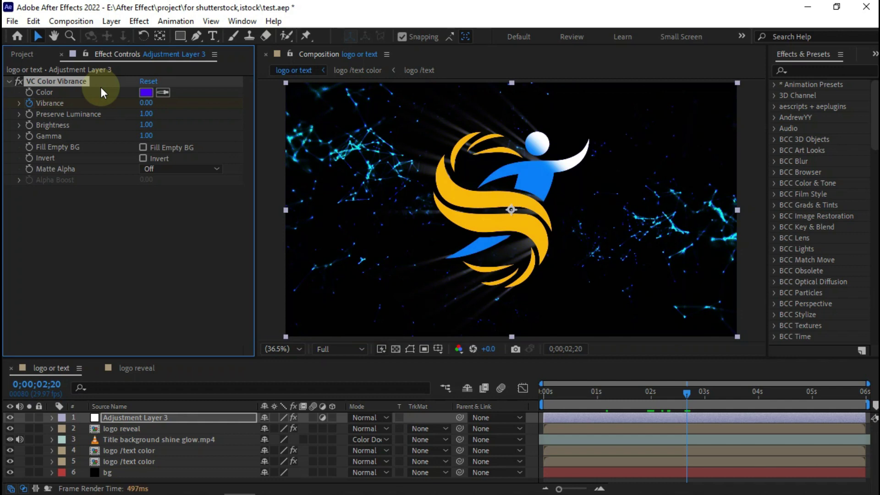
left_click_drag(670, 390, 541, 394)
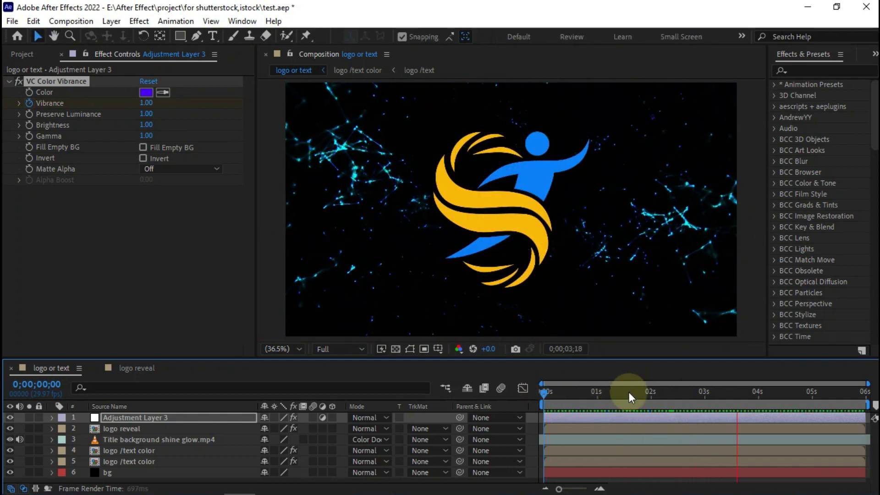
Add a new adjustment layer above all other layers in the logo or text composition
left_click(596, 440)
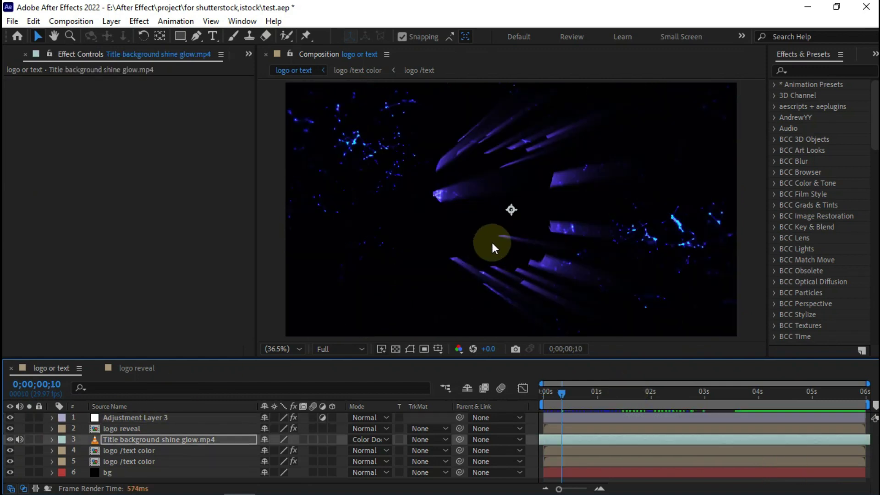
left_click_drag(208, 359, 208, 344)
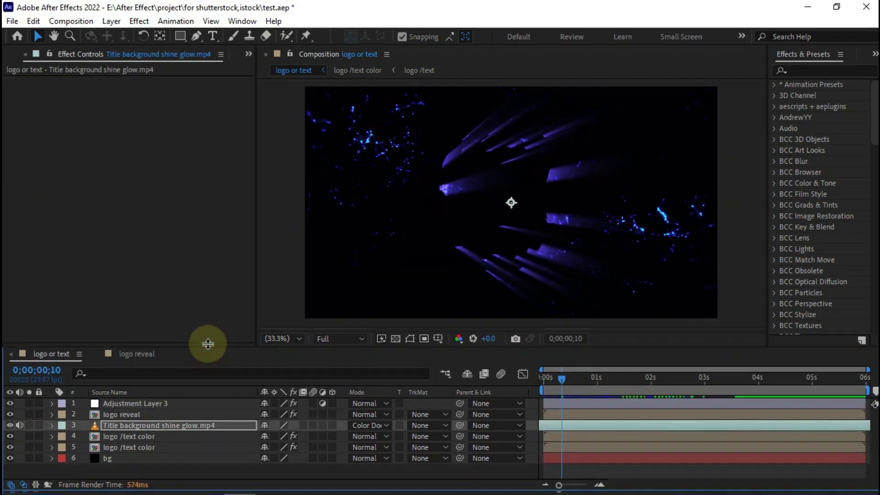
right_click(165, 468)
mouse_move(216, 314)
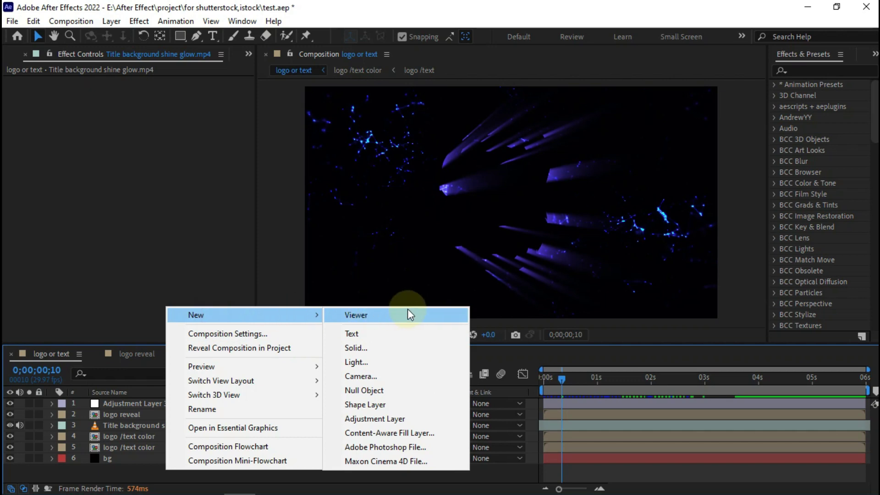
left_click(375, 419)
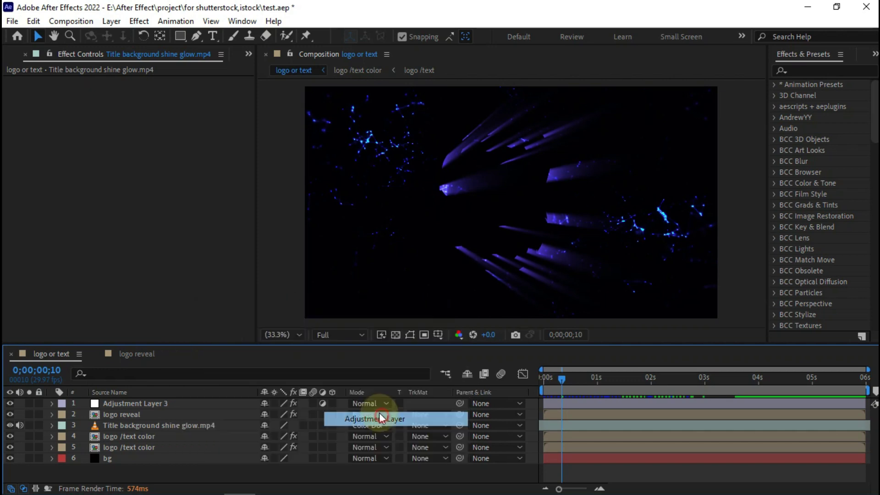
Apply the Curves effect to the new adjustment layer and raise the upper part of its RGB curve to brighten the image
key("ctrl+space")
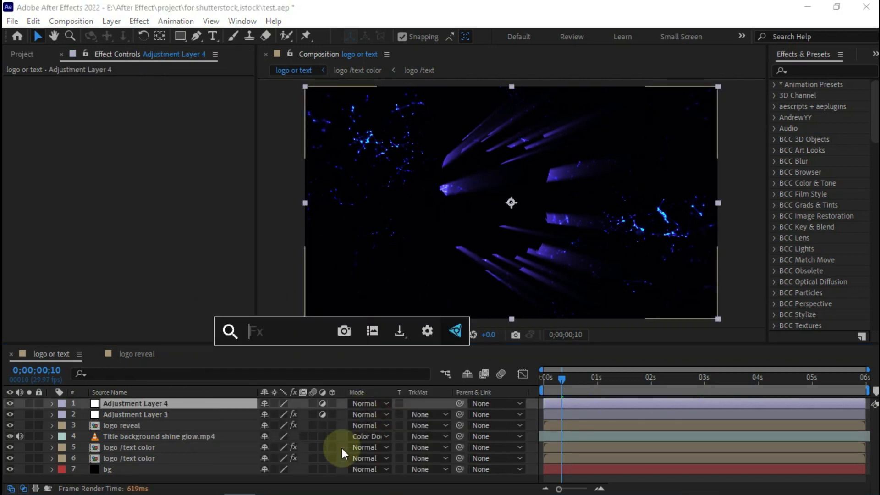
type("curve")
key("Return")
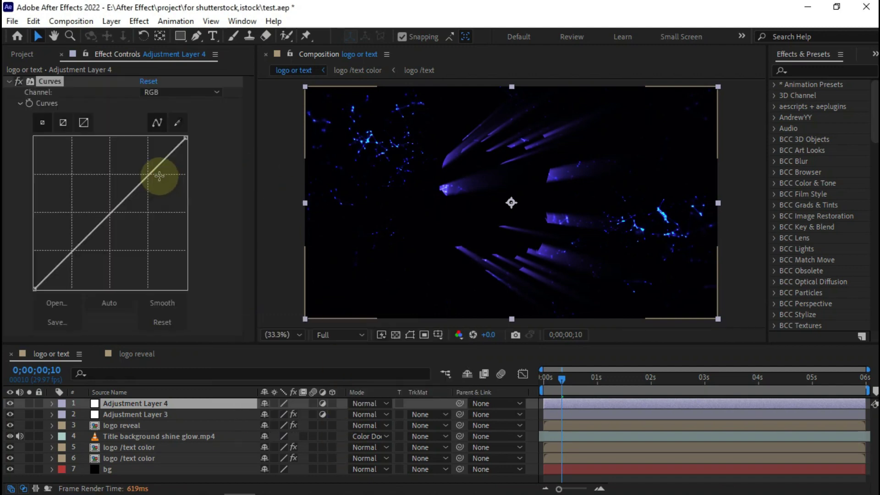
left_click(147, 173)
left_click_drag(140, 161, 133, 155)
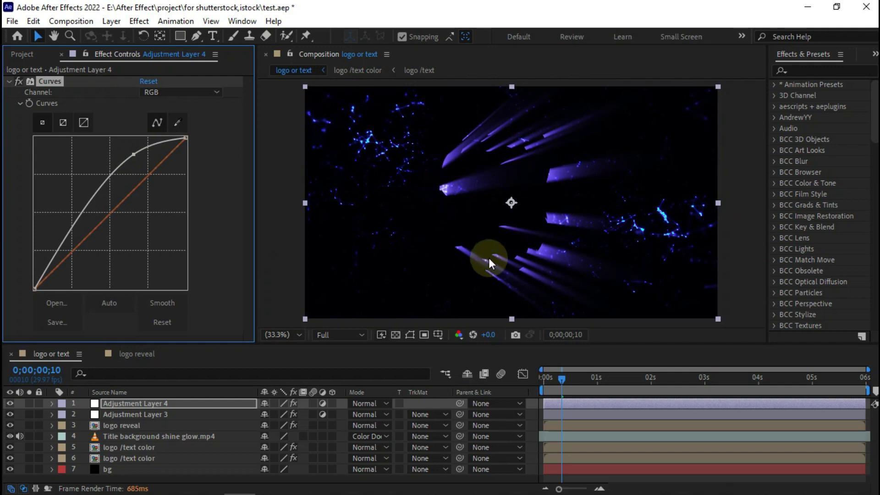